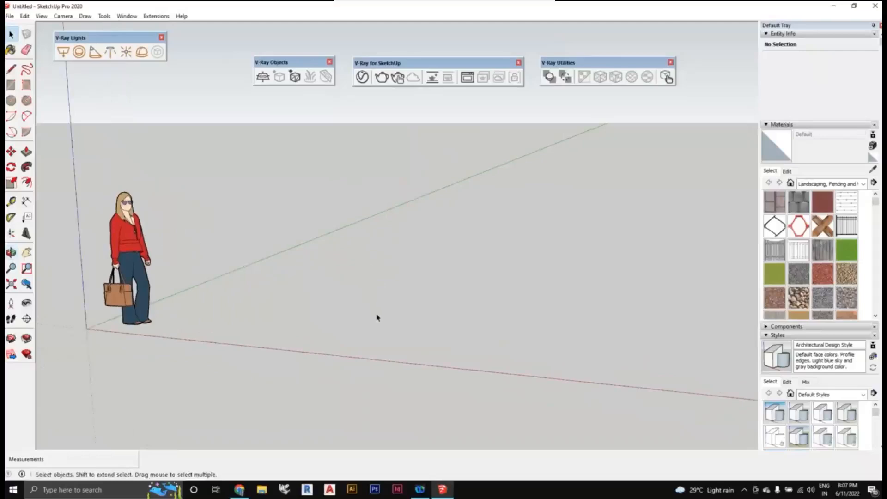
pyautogui.moveTo(377, 318)
pyautogui.mouseDown(button='middle')
pyautogui.moveTo(372, 308)
pyautogui.moveTo(276, 311)
pyautogui.mouseUp(button='middle')
pyautogui.press('r')
pyautogui.click(273, 316)
pyautogui.click(634, 224)
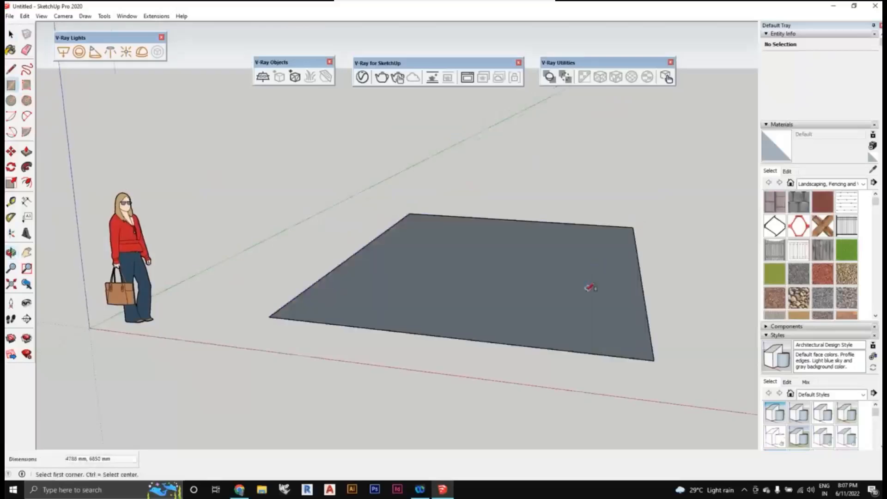
pyautogui.scroll(2, 594, 292)
pyautogui.keyDown('shift'); pyautogui.moveTo(593, 293); pyautogui.dragTo(541, 293, button='middle'); pyautogui.keyUp('shift')
pyautogui.click(26, 183)
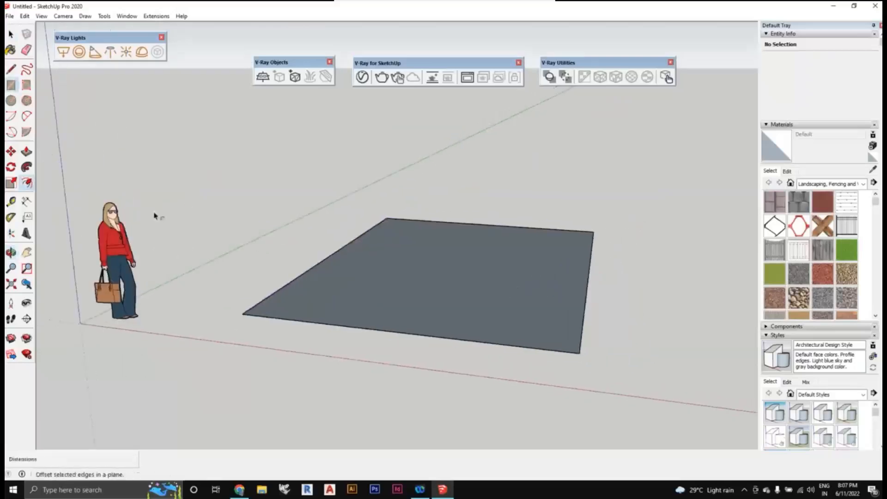
pyautogui.click(576, 352)
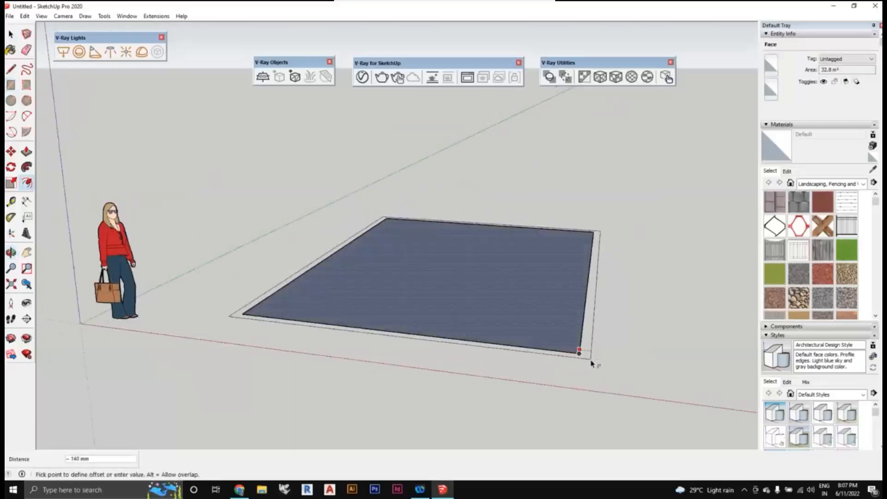
pyautogui.hotkey('ctrl', 'z')
# Draw a 5000 x 5000 mm rectangle on the ground beside the standing figure
pyautogui.press('r')
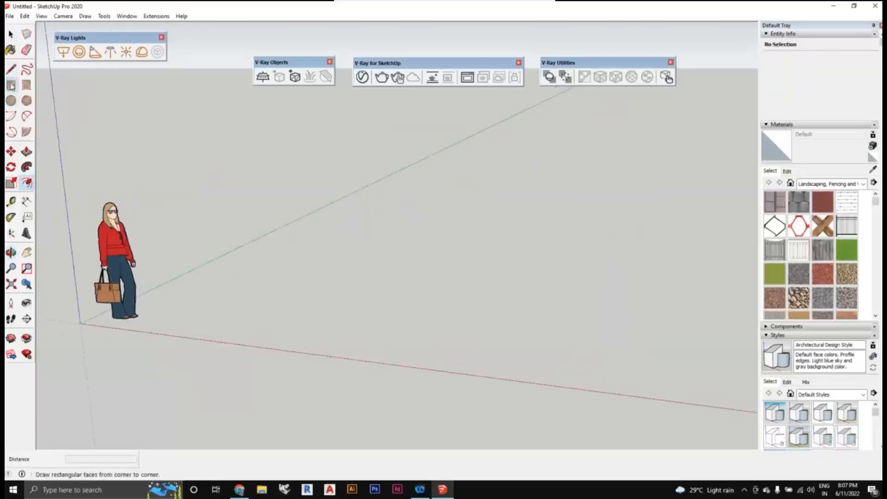
pyautogui.click(275, 316)
pyautogui.write('5000')
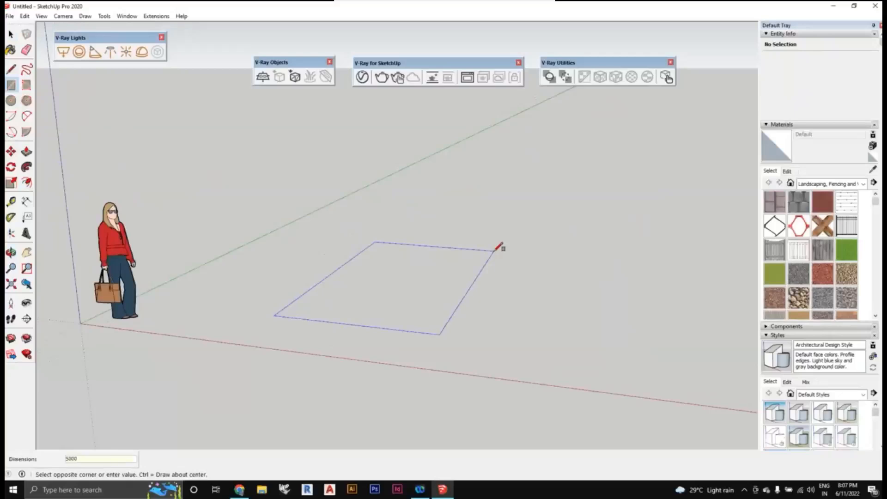
pyautogui.write(',5000')
pyautogui.press('Return')
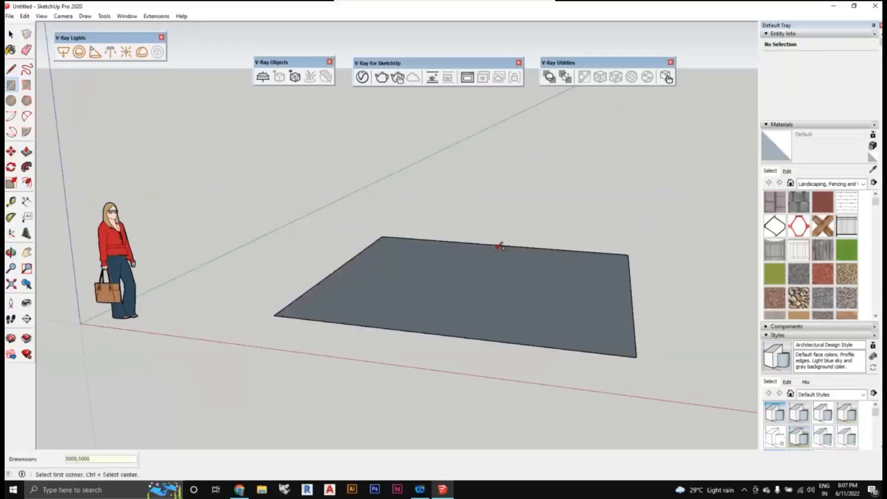
# Offset the rectangle's edges outward by 230 mm to form the wall outline
pyautogui.scroll(-2, 559, 211)
pyautogui.moveTo(557, 213); pyautogui.dragTo(519, 265, button='middle')
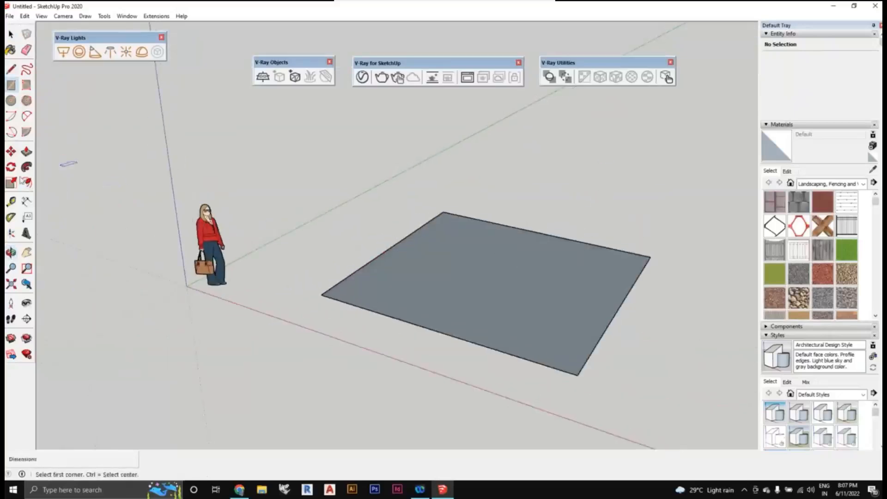
pyautogui.click(27, 182)
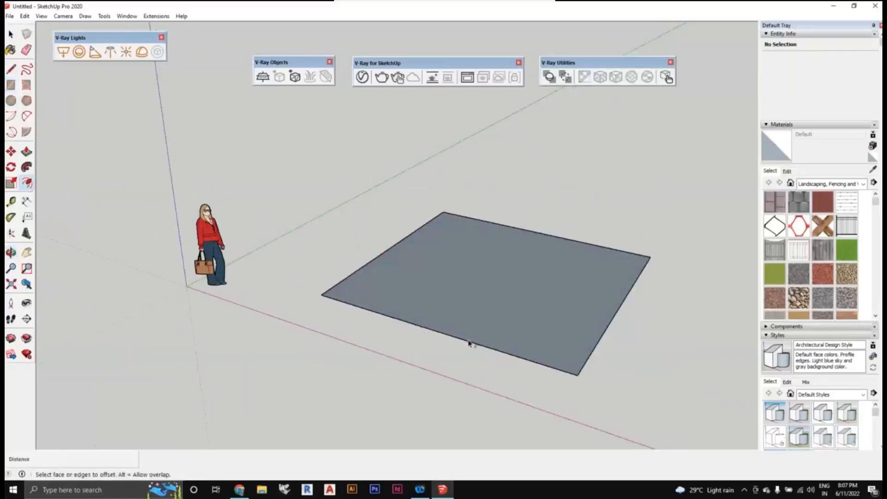
pyautogui.click(467, 342)
pyautogui.write('230')
pyautogui.press('Return')
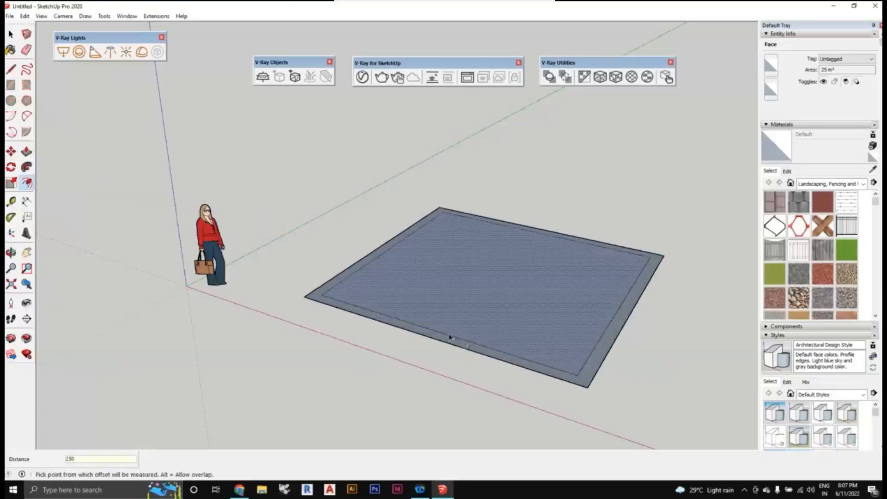
# Push/Pull the wall strip around the floor upward by 3000 mm
pyautogui.click(27, 152)
pyautogui.click(342, 314)
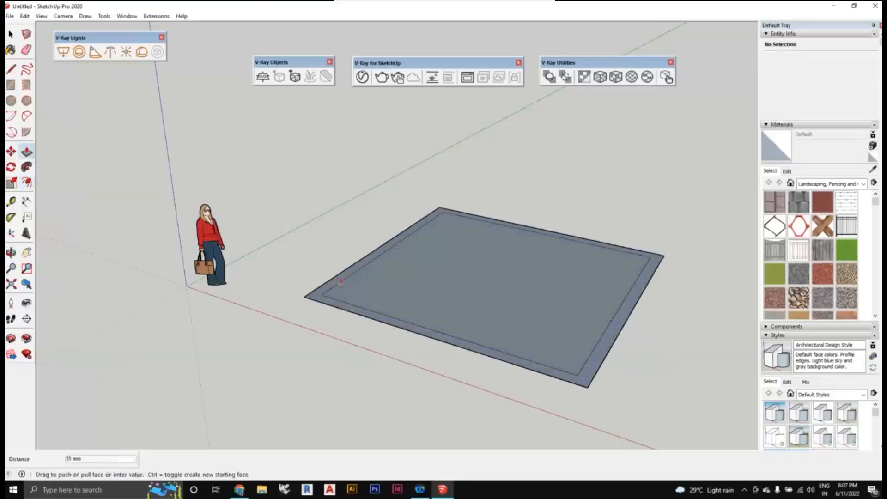
pyautogui.write('3000')
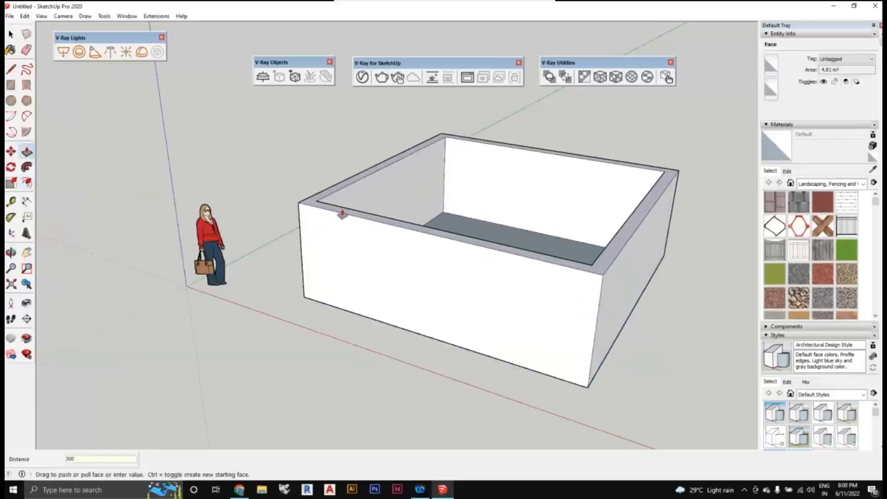
pyautogui.press('Return')
# Place a section plane on the room's front outer wall, keeping the default name Section 1 and symbol 1
pyautogui.scroll(-3, 377, 335)
pyautogui.keyDown('shift'); pyautogui.moveTo(378, 334); pyautogui.dragTo(325, 370, button='middle'); pyautogui.keyUp('shift')
pyautogui.moveTo(391, 299); pyautogui.dragTo(389, 268, button='middle')
pyautogui.click(11, 35)
pyautogui.scroll(-1, 84, 339)
pyautogui.moveTo(86, 344); pyautogui.dragTo(55, 254, button='middle')
pyautogui.moveTo(155, 316)
pyautogui.mouseDown(button='middle')
pyautogui.moveTo(173, 306)
pyautogui.moveTo(157, 308)
pyautogui.mouseUp(button='middle')
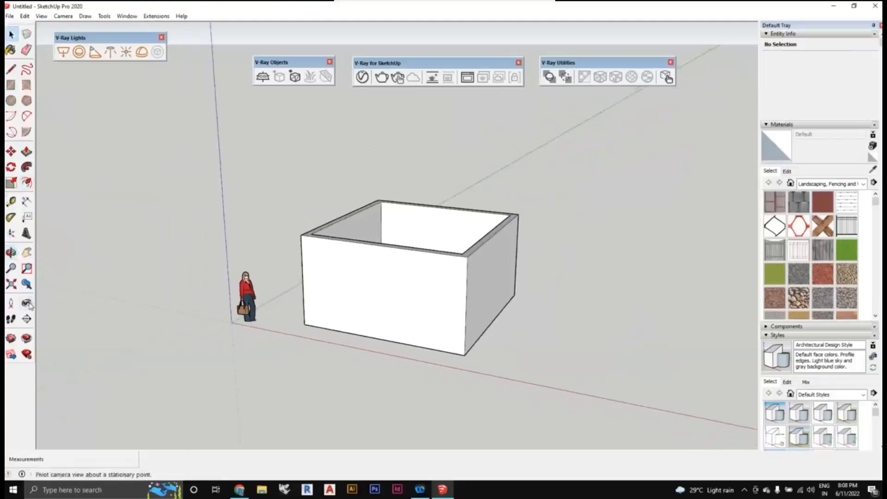
pyautogui.click(26, 319)
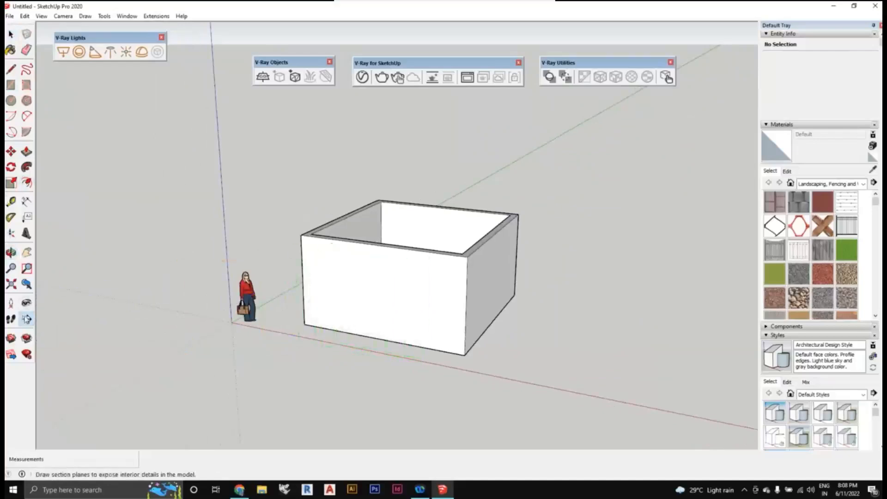
pyautogui.click(380, 298)
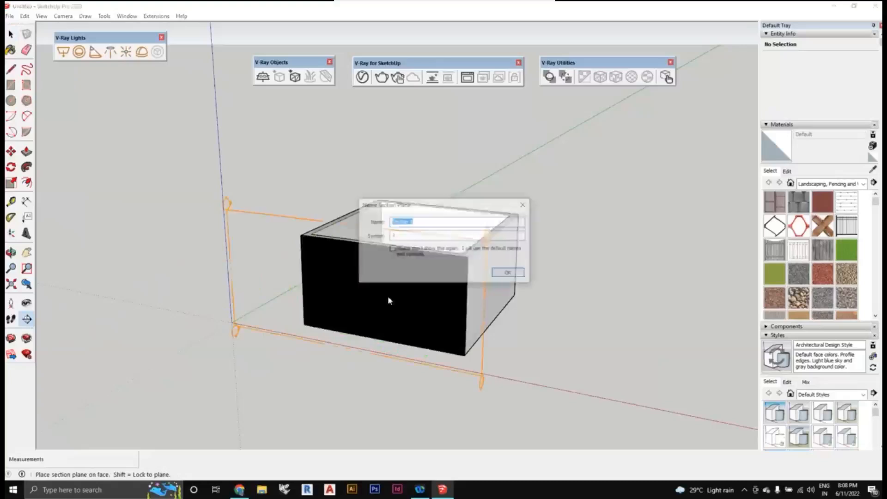
pyautogui.click(508, 274)
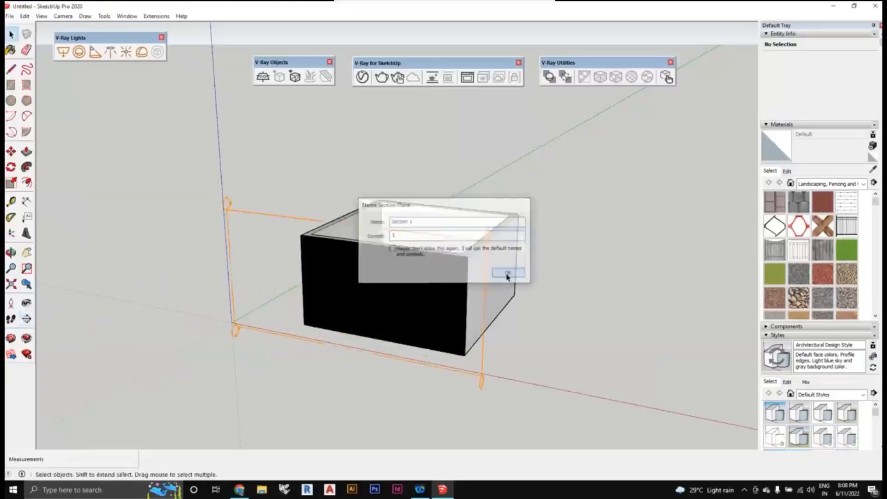
# Move the section plane back past the front wall so it cuts the room open
pyautogui.click(12, 152)
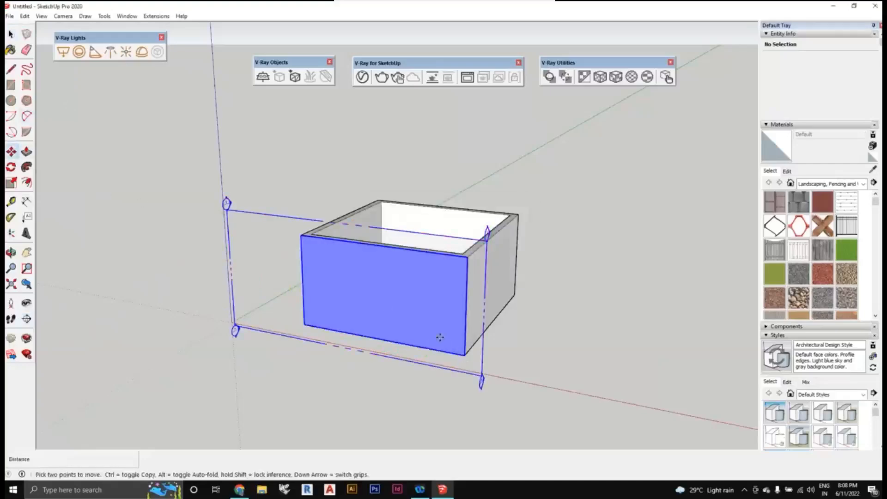
pyautogui.click(440, 337)
pyautogui.click(459, 319)
pyautogui.moveTo(459, 355); pyautogui.dragTo(489, 312, button='middle')
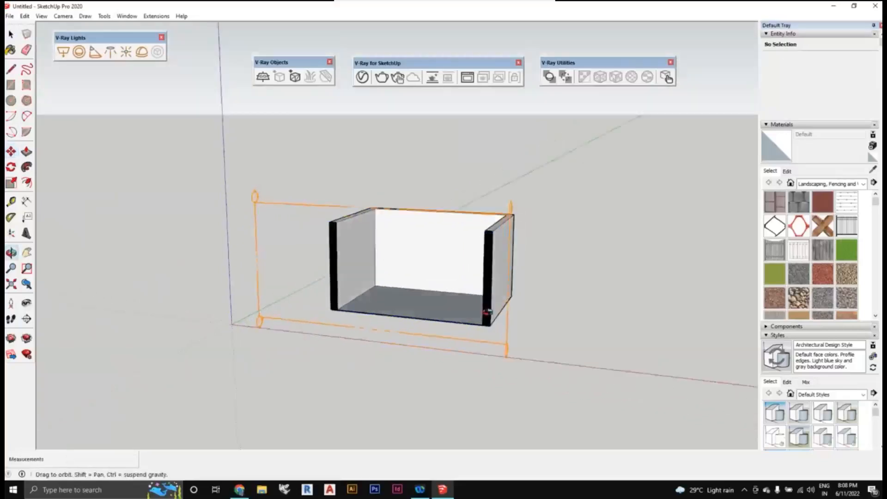
pyautogui.moveTo(347, 296)
pyautogui.mouseDown(button='middle')
pyautogui.moveTo(415, 293)
pyautogui.moveTo(437, 264)
pyautogui.moveTo(421, 279)
pyautogui.mouseUp(button='middle')
pyautogui.scroll(2, 437, 263)
pyautogui.scroll(1, 421, 279)
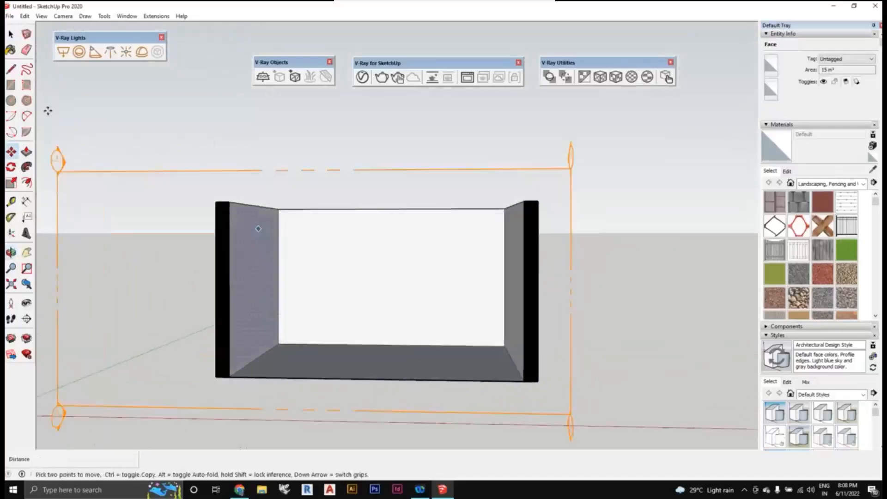
pyautogui.press('space')
pyautogui.moveTo(212, 146); pyautogui.dragTo(351, 288, button='middle')
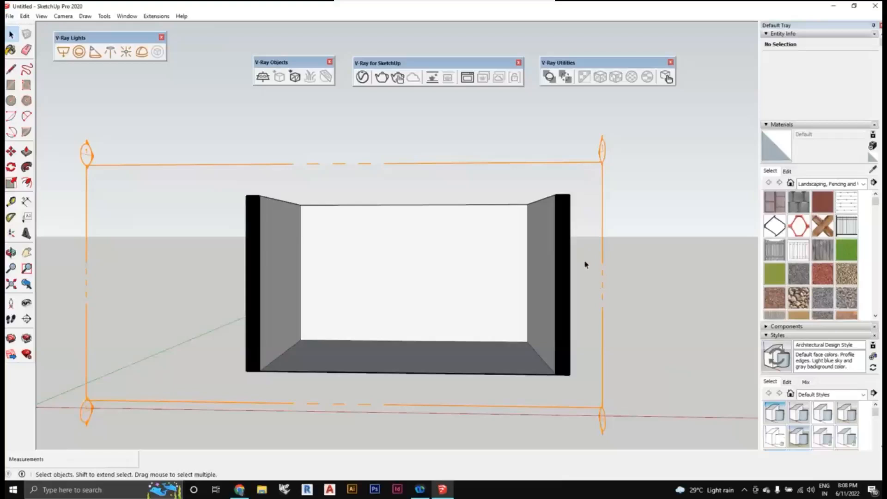
pyautogui.moveTo(607, 276); pyautogui.dragTo(615, 272, button='middle')
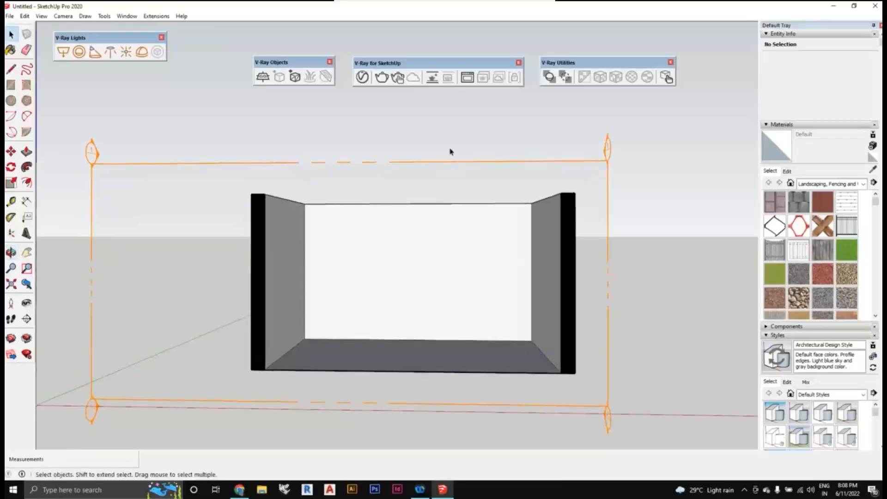
# Turn on interactive rendering and the Safe Frame render output option in the V-Ray Asset Editor's settings
pyautogui.click(364, 81)
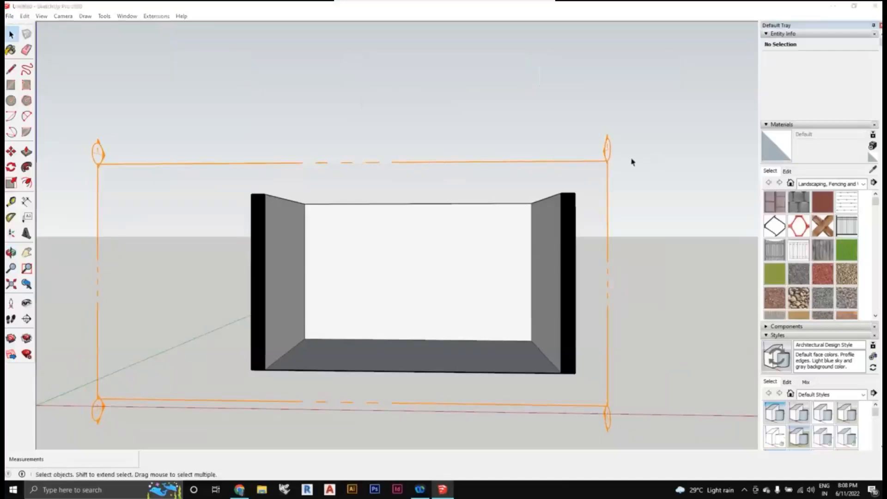
pyautogui.moveTo(421, 92); pyautogui.dragTo(594, 90)
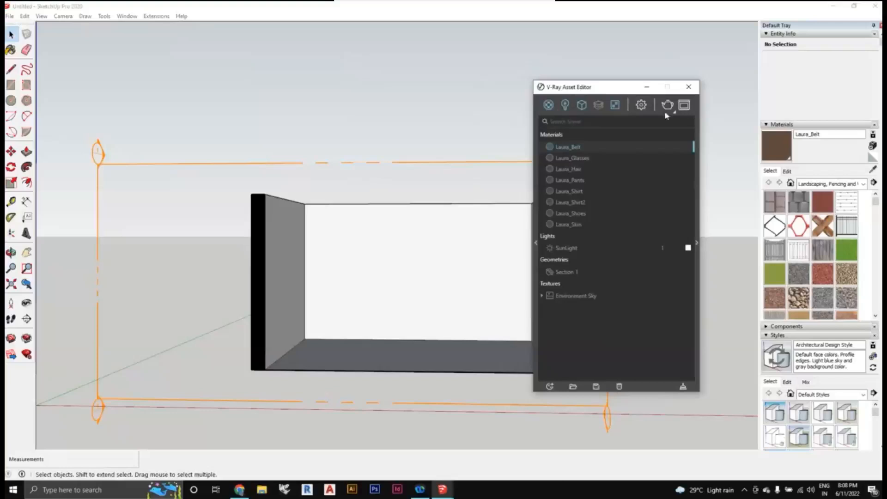
pyautogui.click(640, 106)
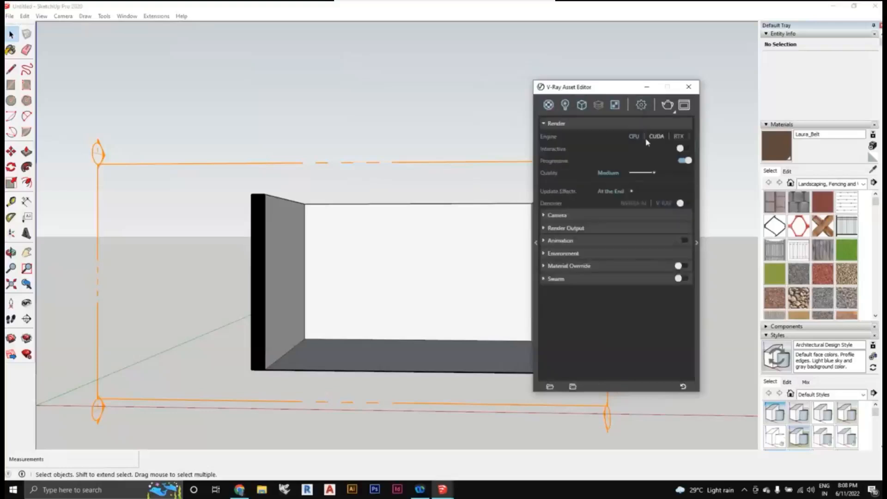
pyautogui.click(689, 137)
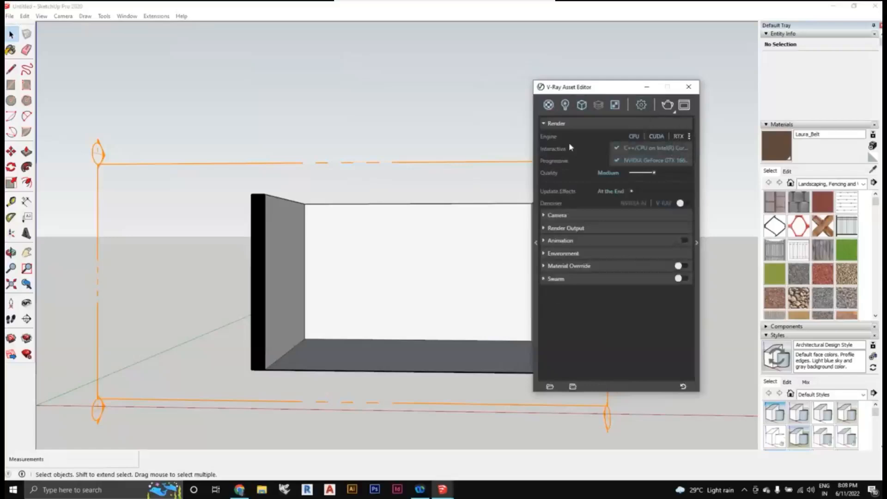
pyautogui.click(569, 145)
pyautogui.click(682, 149)
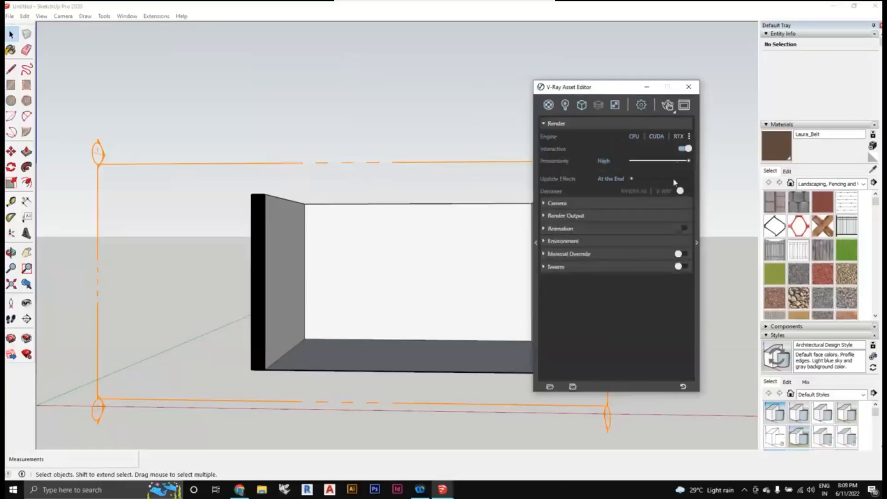
pyautogui.click(566, 216)
pyautogui.click(681, 230)
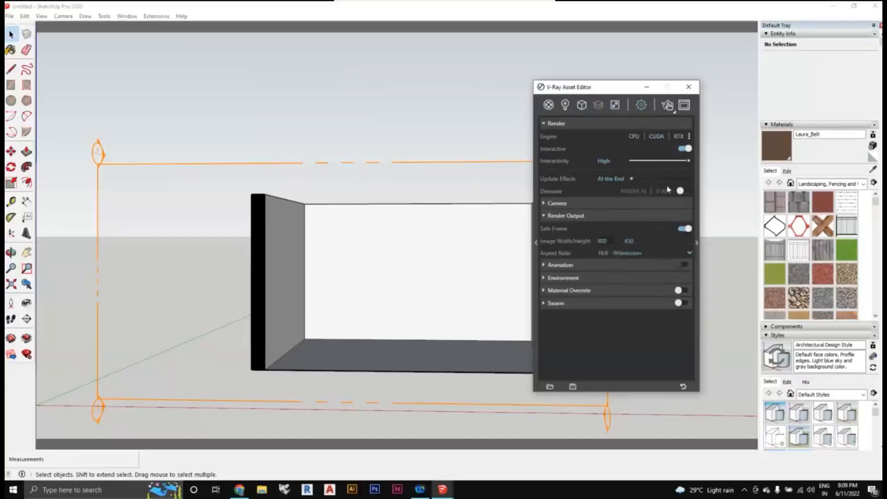
# Show the Section 1 geometry's parameters in the Asset Editor and switch its Clipper off and on again to compare
pyautogui.click(582, 106)
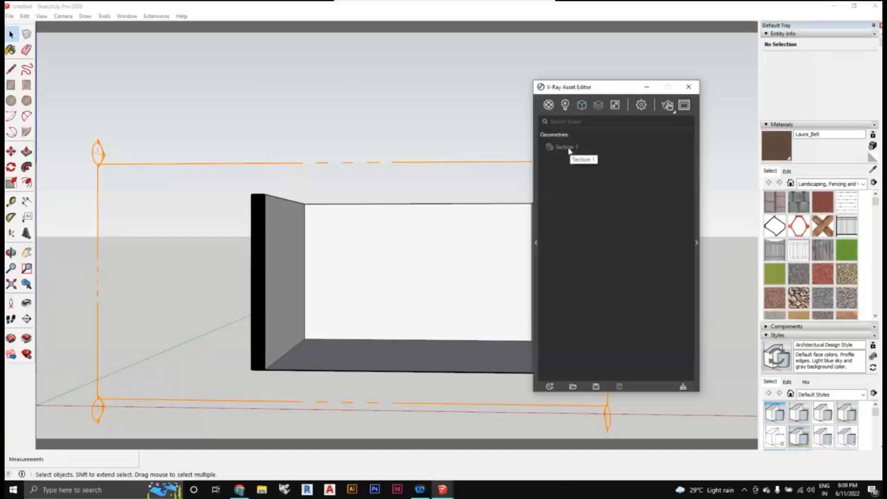
pyautogui.click(569, 147)
pyautogui.moveTo(585, 88); pyautogui.dragTo(551, 69)
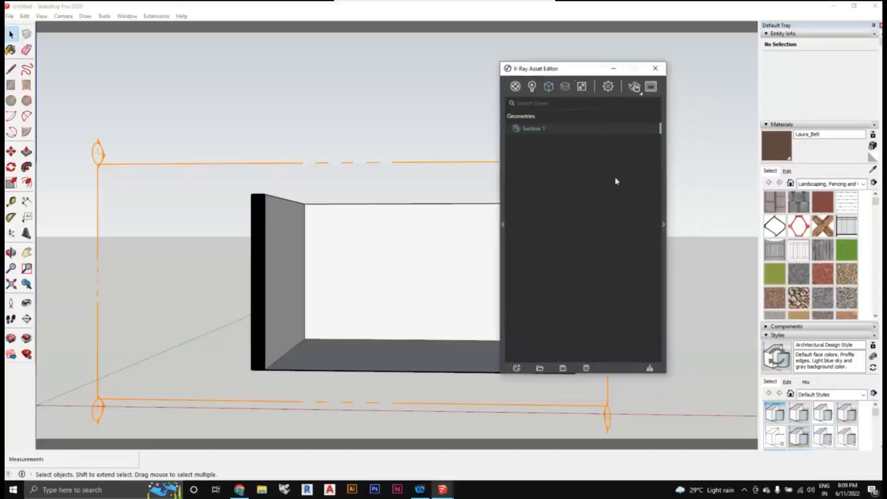
pyautogui.click(663, 226)
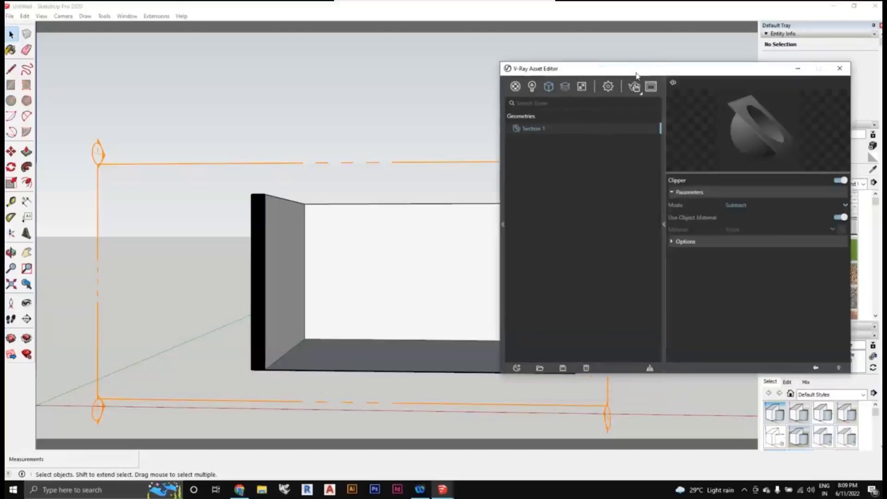
pyautogui.moveTo(636, 74); pyautogui.dragTo(605, 70)
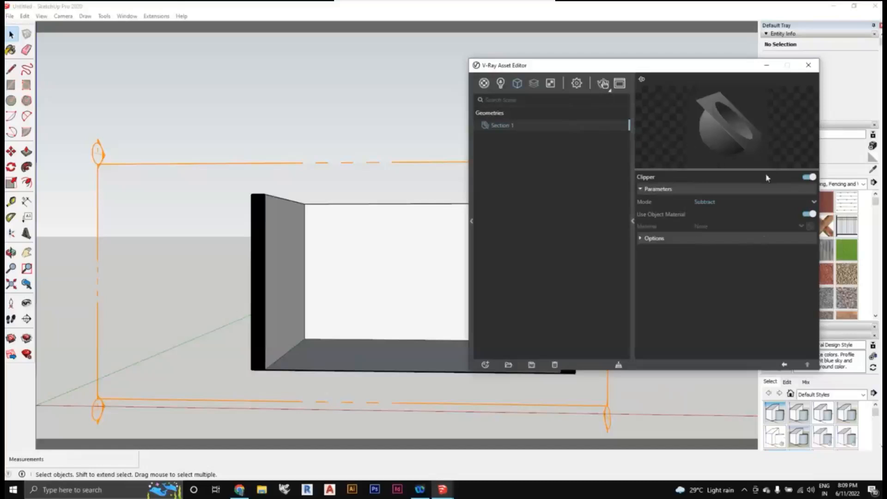
pyautogui.click(808, 180)
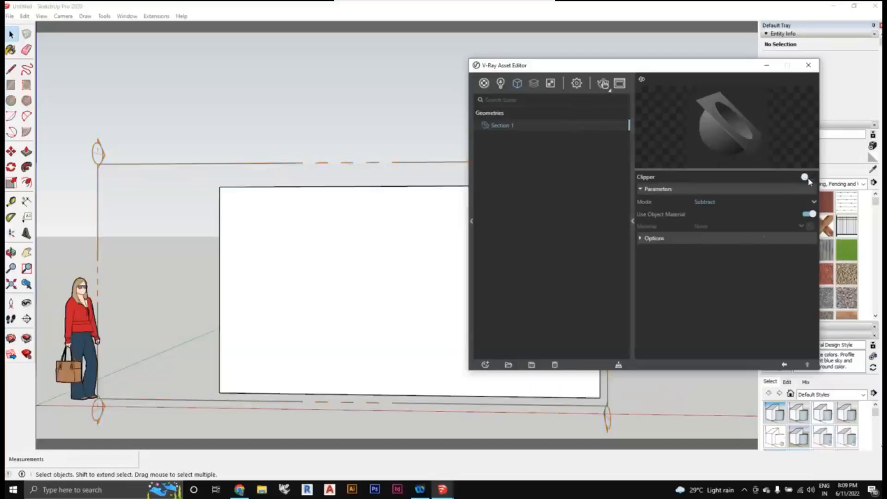
pyautogui.click(809, 180)
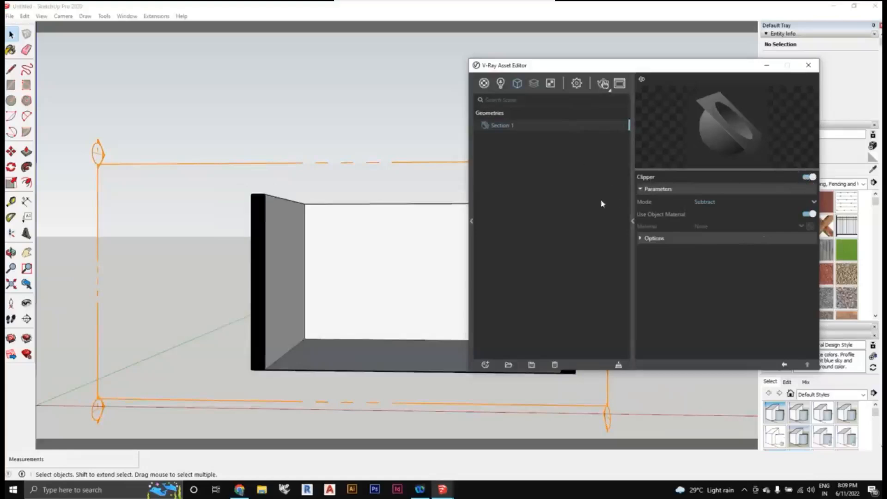
# Start an interactive V-Ray render of the sectioned room and place the frame buffer beside the Asset Editor
pyautogui.moveTo(424, 133); pyautogui.dragTo(430, 133, button='middle')
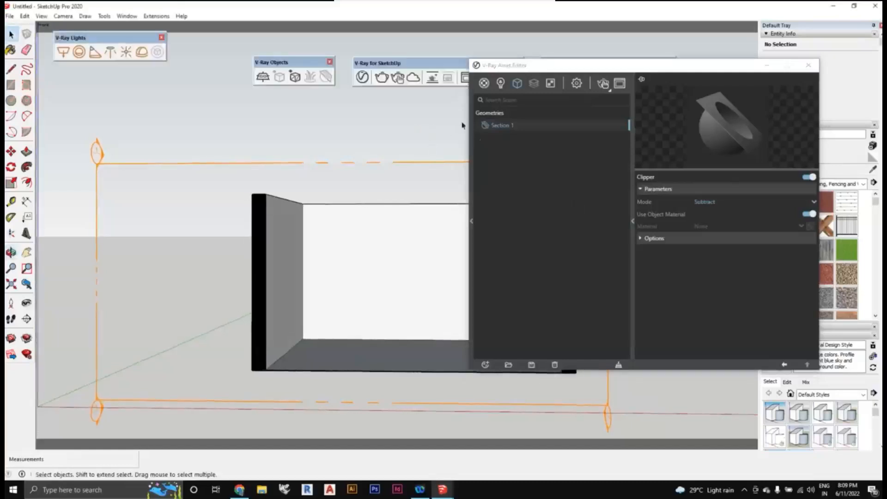
pyautogui.click(398, 82)
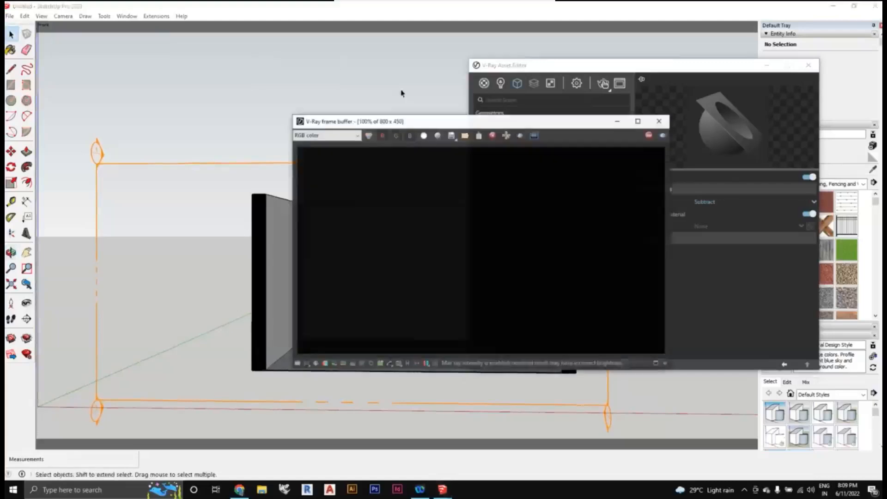
pyautogui.moveTo(400, 118); pyautogui.dragTo(190, 65)
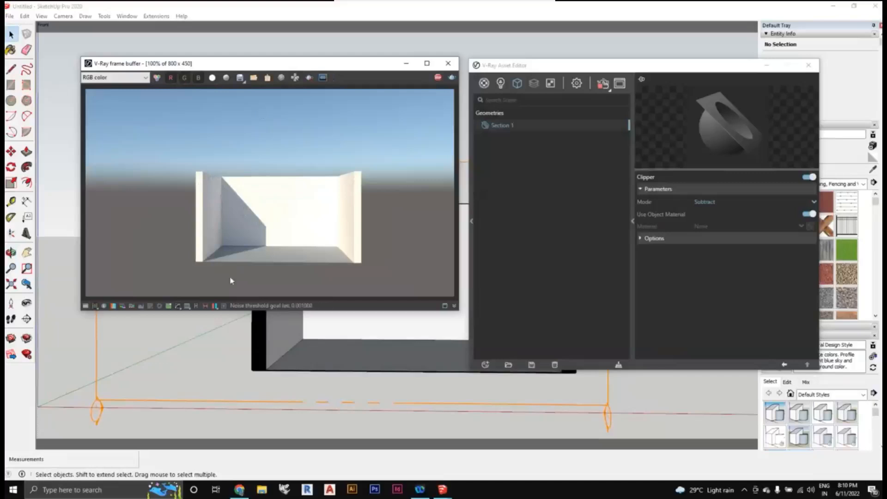
# Show the clipper's Options and examine the sectioned room from several angles in the interactive render
pyautogui.click(412, 377)
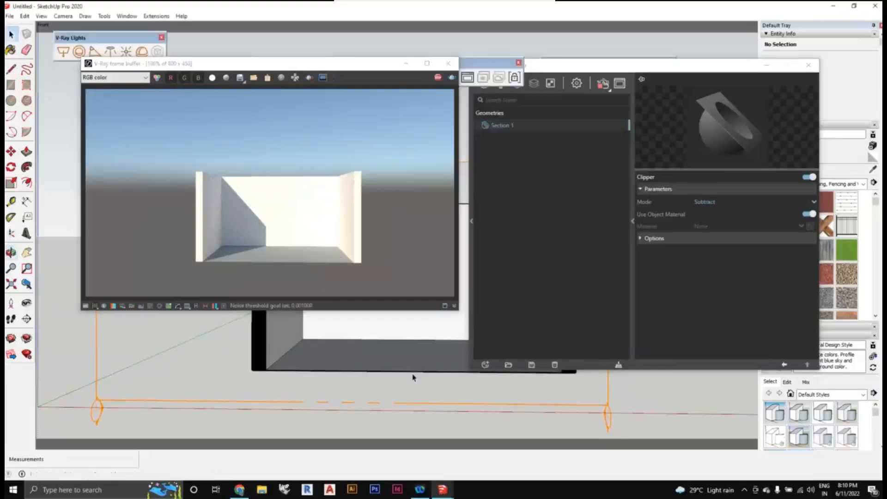
pyautogui.moveTo(411, 376); pyautogui.dragTo(400, 376, button='middle')
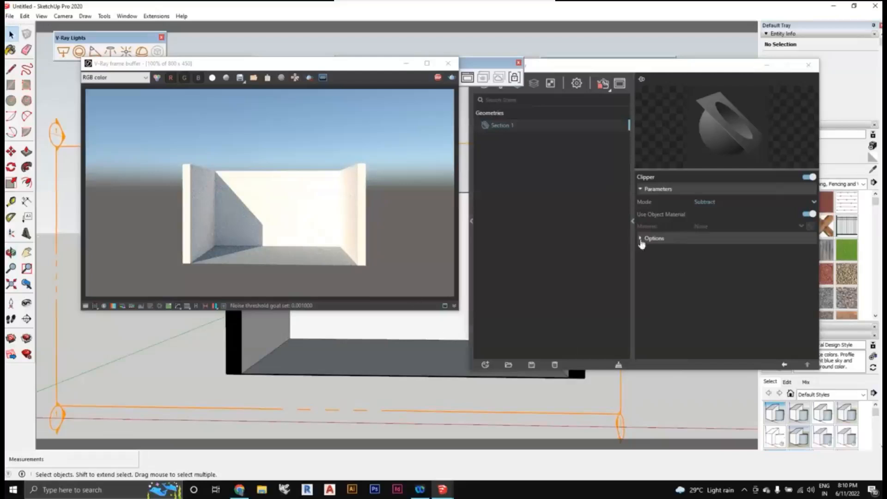
pyautogui.click(641, 241)
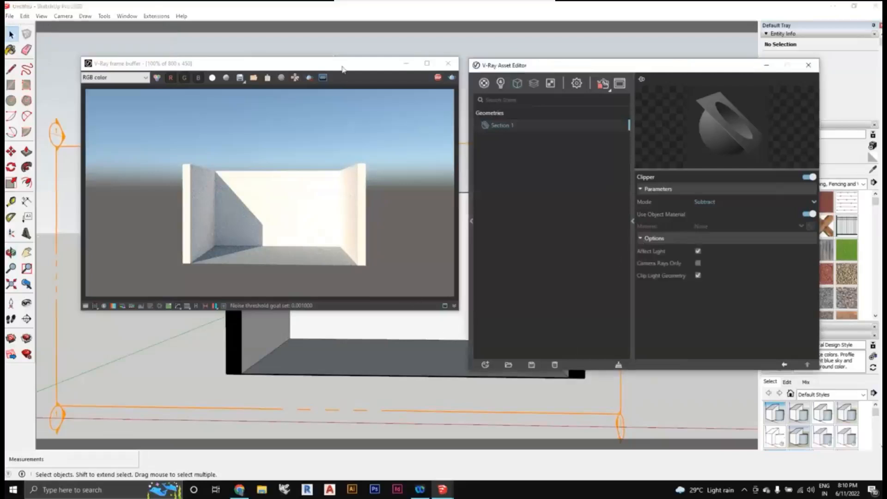
pyautogui.moveTo(343, 69); pyautogui.dragTo(763, 97)
pyautogui.scroll(-1, 370, 244)
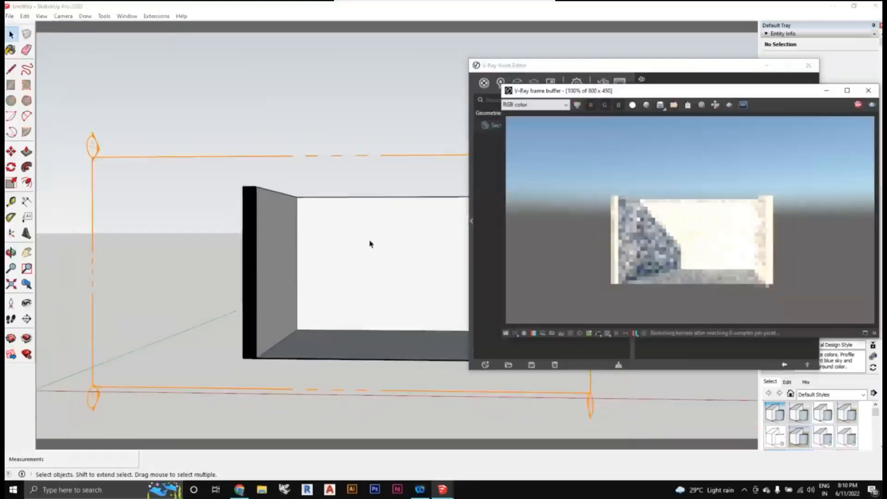
pyautogui.scroll(-2, 370, 244)
pyautogui.moveTo(295, 279); pyautogui.dragTo(228, 267, button='middle')
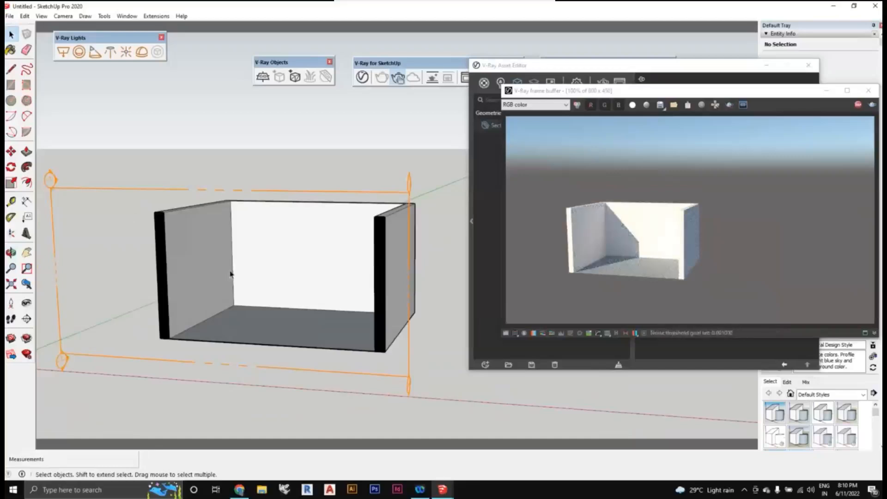
pyautogui.moveTo(243, 288)
pyautogui.mouseDown(button='middle')
pyautogui.moveTo(138, 281)
pyautogui.moveTo(152, 339)
pyautogui.mouseUp(button='middle')
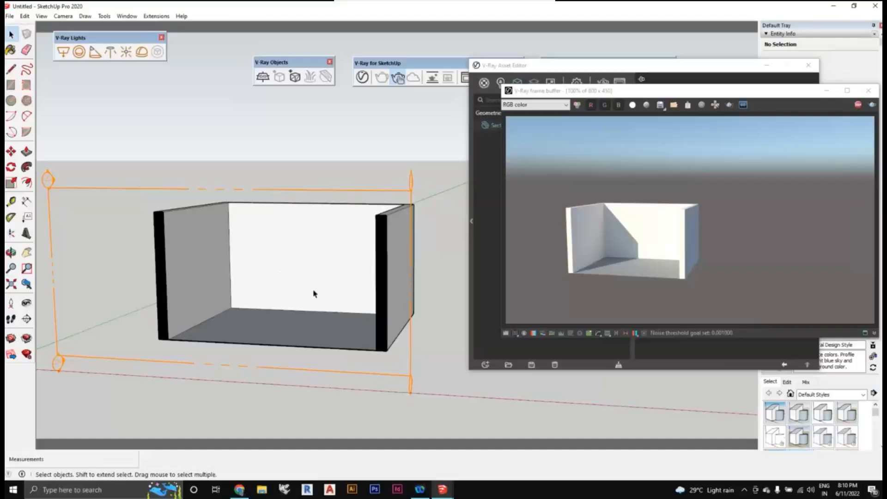
pyautogui.moveTo(375, 271); pyautogui.dragTo(389, 267, button='middle')
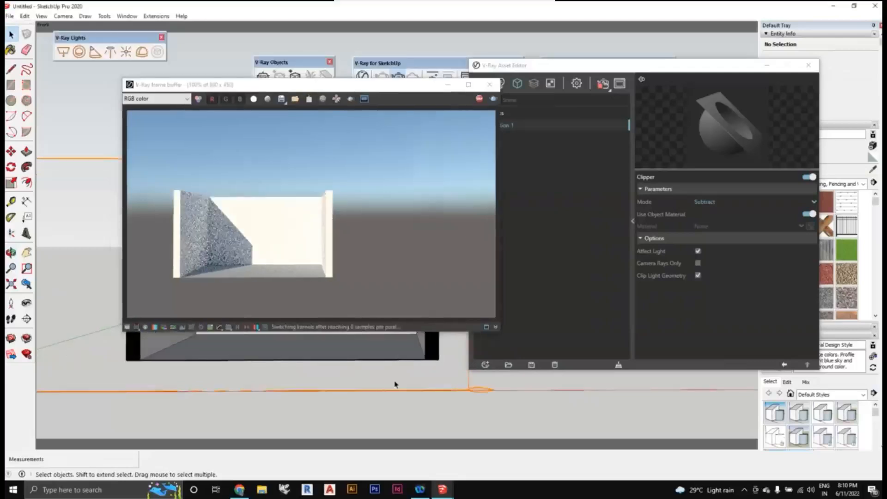
# Disable Affect Light and enable Camera Rays Only for the Section 1 clipper
pyautogui.scroll(1, 396, 385)
pyautogui.scroll(1, 383, 384)
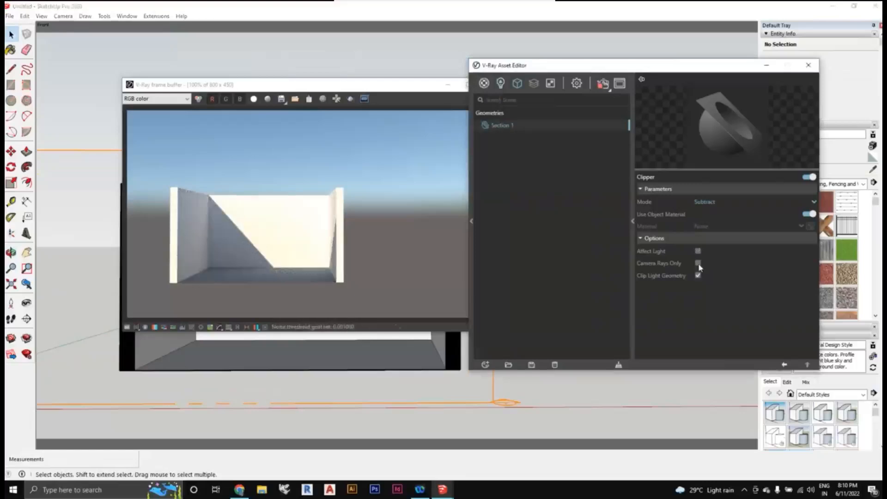
pyautogui.click(698, 264)
pyautogui.scroll(2, 418, 372)
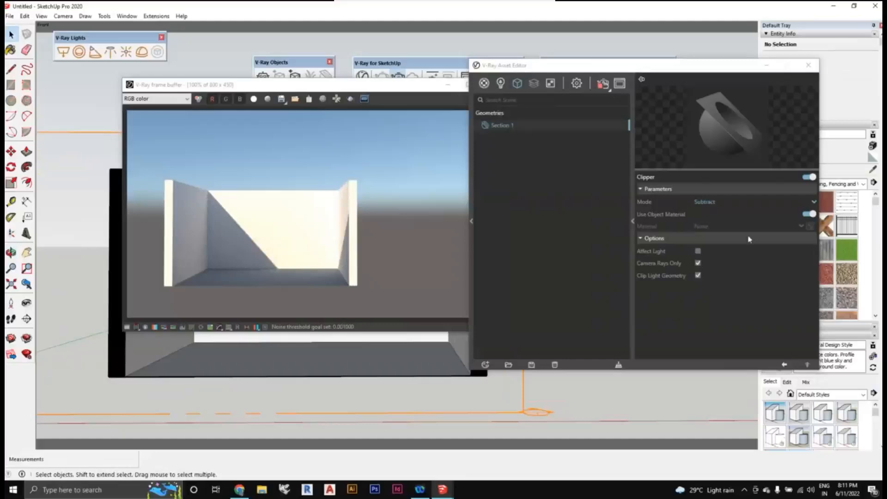
# Disable Use Object Material for the clipper and review the scene materials available for its cut faces
pyautogui.click(808, 215)
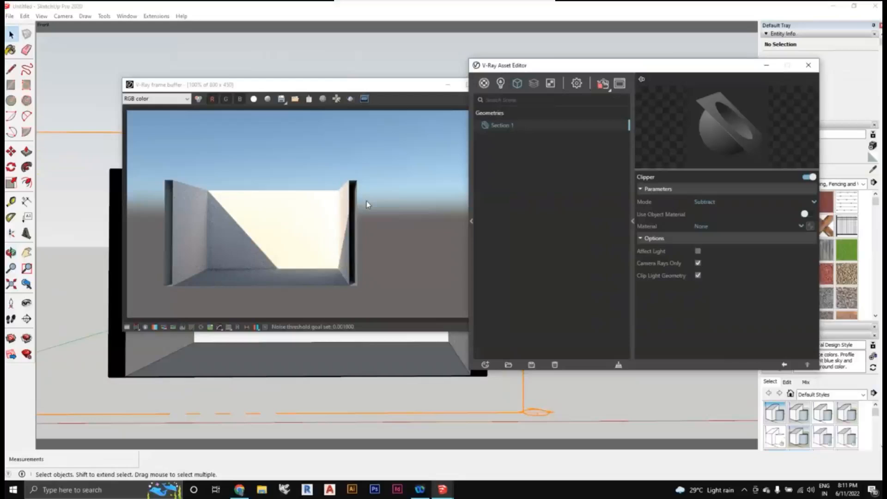
pyautogui.click(801, 227)
pyautogui.click(484, 84)
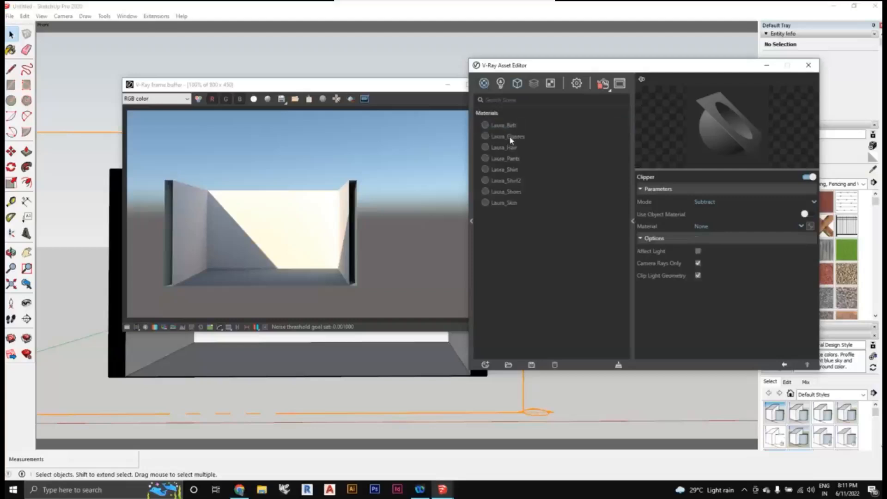
pyautogui.click(802, 226)
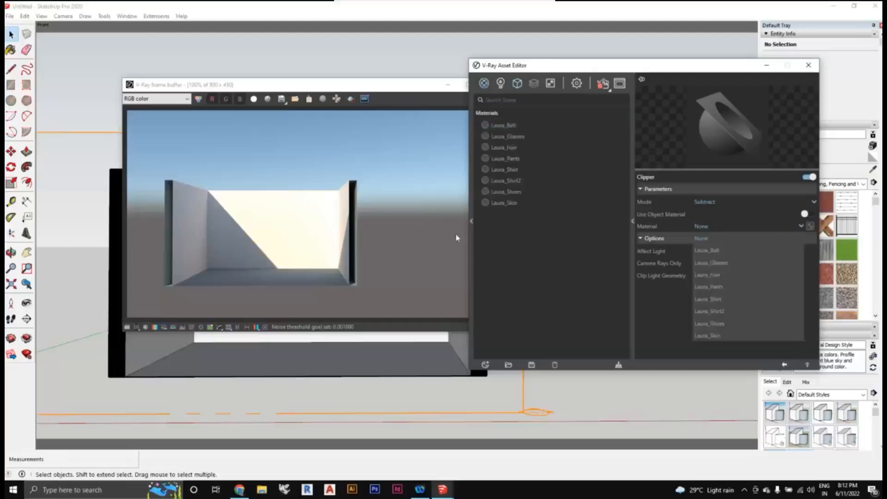
pyautogui.click(473, 226)
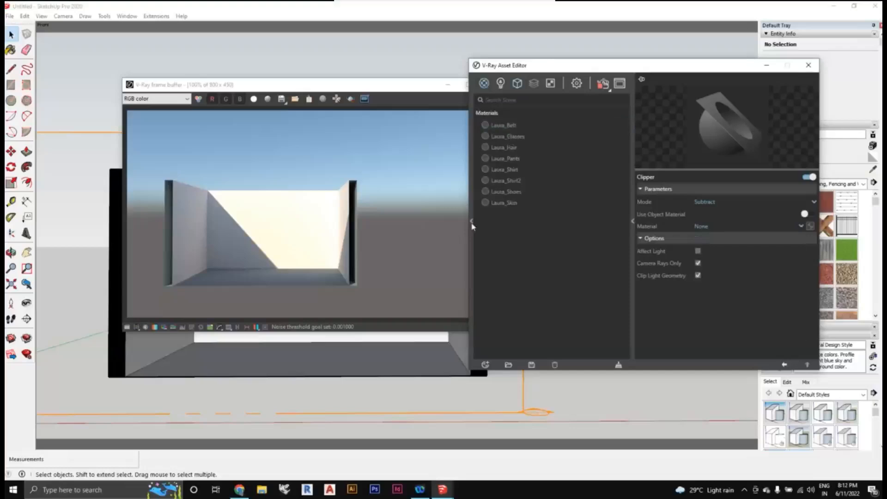
# Add Bricks A02 1m from the V-Ray material library and assign it as the Section 1 clipper's material
pyautogui.click(471, 224)
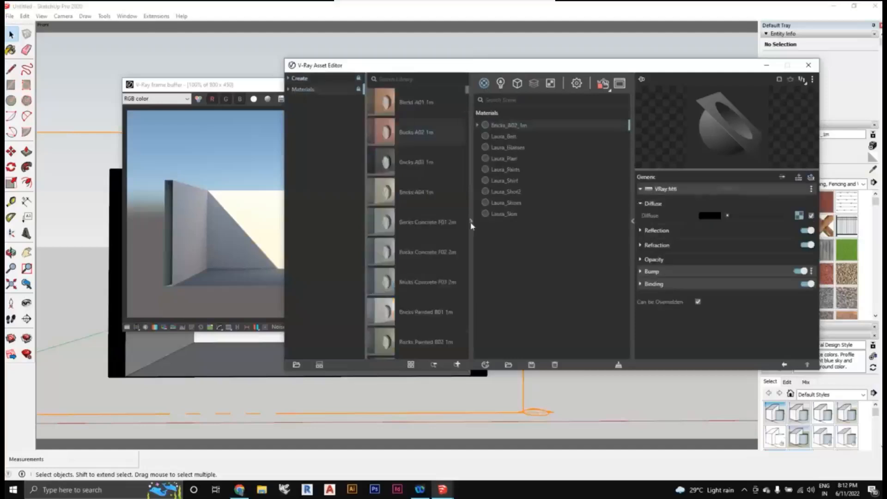
pyautogui.click(472, 223)
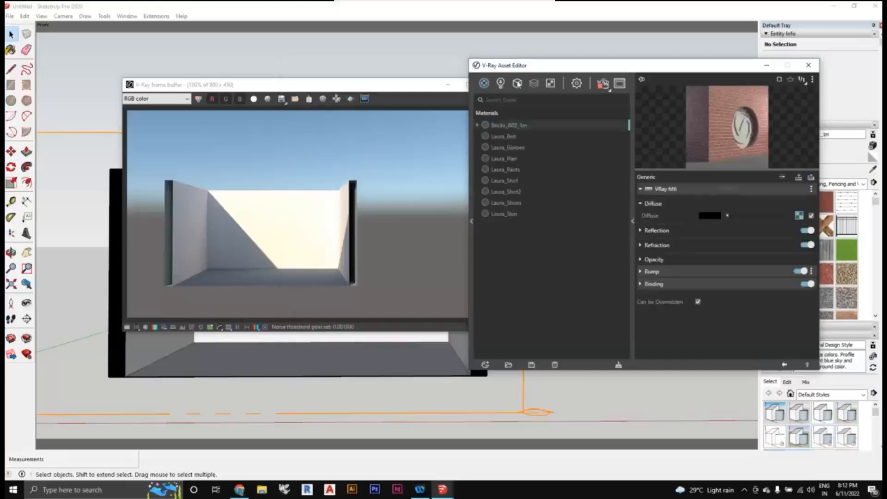
pyautogui.click(517, 84)
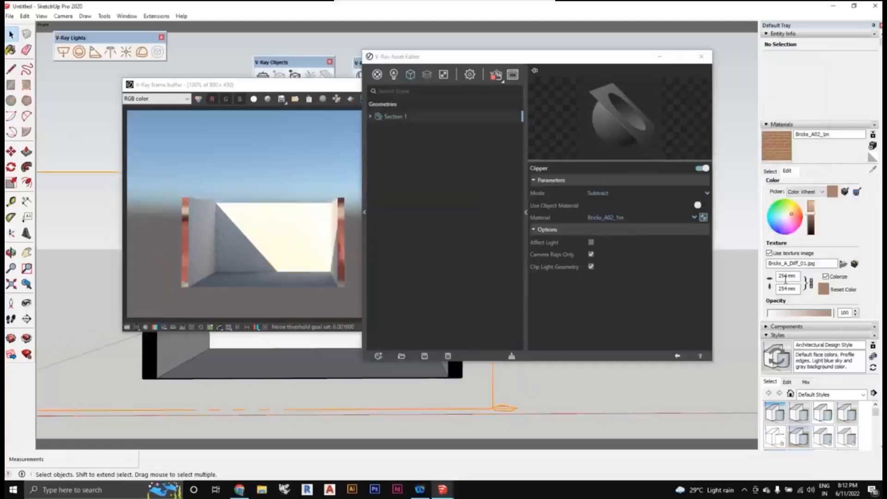
# Set the Bricks_A02_1m texture width to 1000 mm in the material's properties
pyautogui.click(789, 276)
pyautogui.press('BackSpace')
pyautogui.press('BackSpace')
pyautogui.press('BackSpace')
pyautogui.write('1')
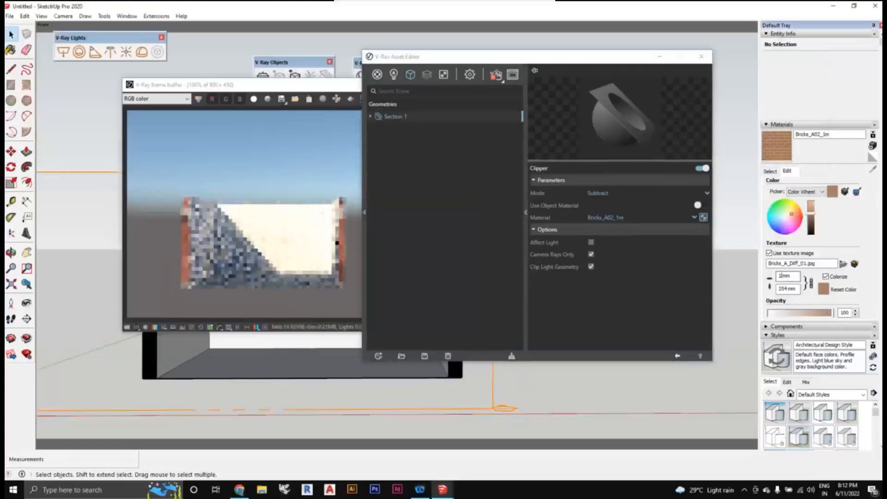
pyautogui.write('000')
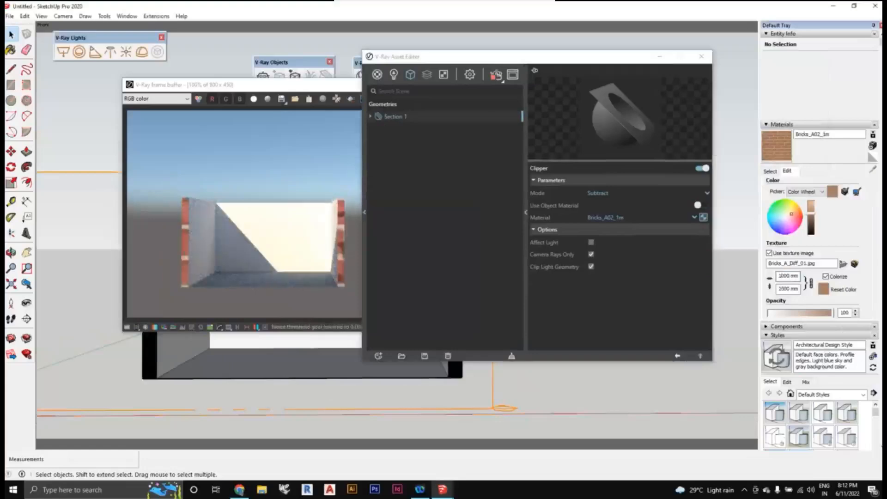
# Reduce the brick texture width to 500 mm
pyautogui.press('BackSpace')
pyautogui.press('BackSpace')
pyautogui.press('BackSpace')
pyautogui.press('BackSpace')
pyautogui.write('500')
pyautogui.press('Return')
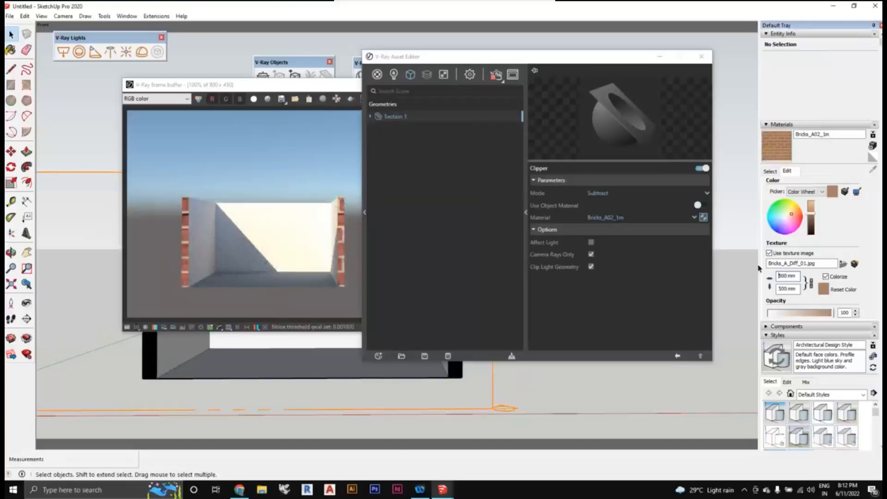
# Try a brick texture width of 100 mm
pyautogui.press('BackSpace')
pyautogui.press('BackSpace')
pyautogui.press('BackSpace')
pyautogui.write('100')
pyautogui.press('Return')
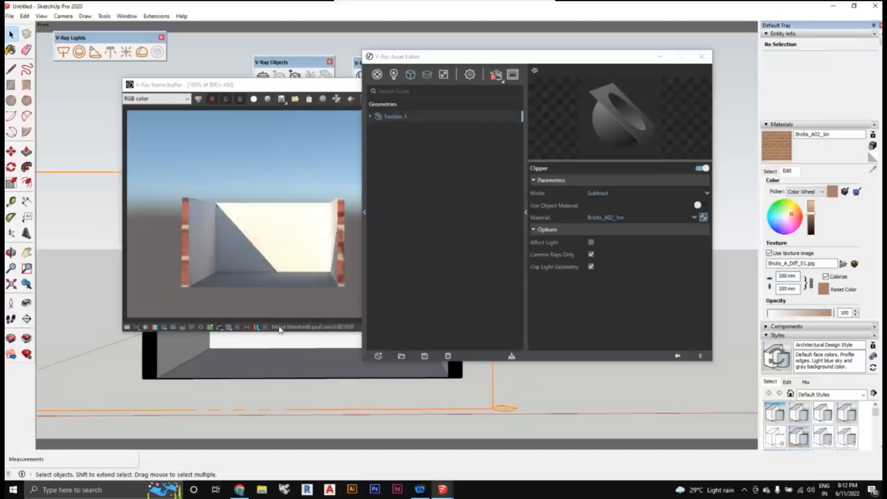
# Set the brick texture width to 500 mm and check it on the rendered cut faces
pyautogui.scroll(1, 303, 414)
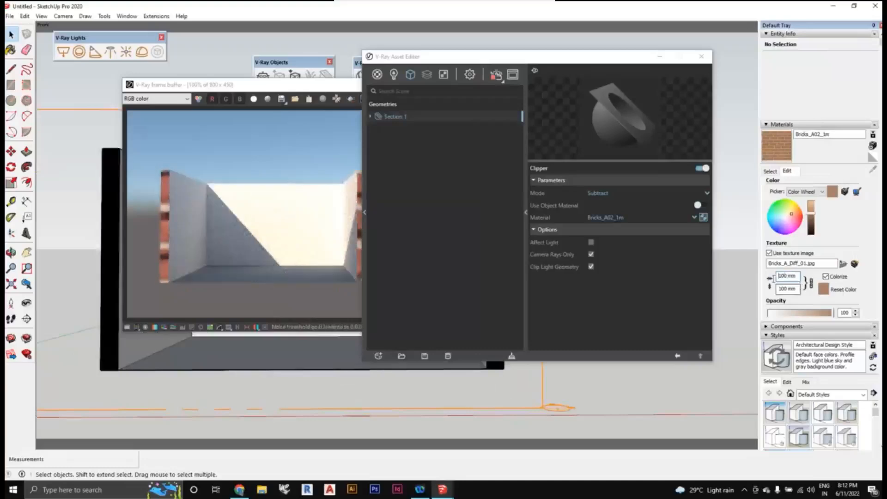
pyautogui.write('50')
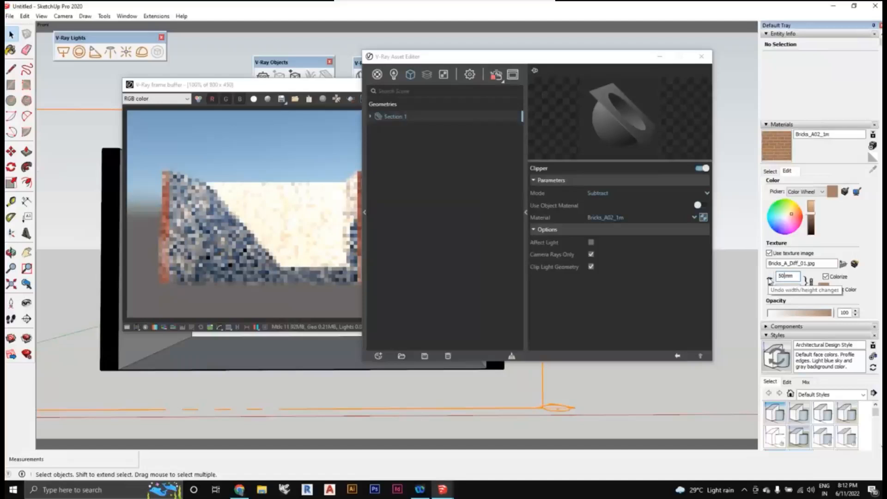
pyautogui.write('0')
pyautogui.press('Return')
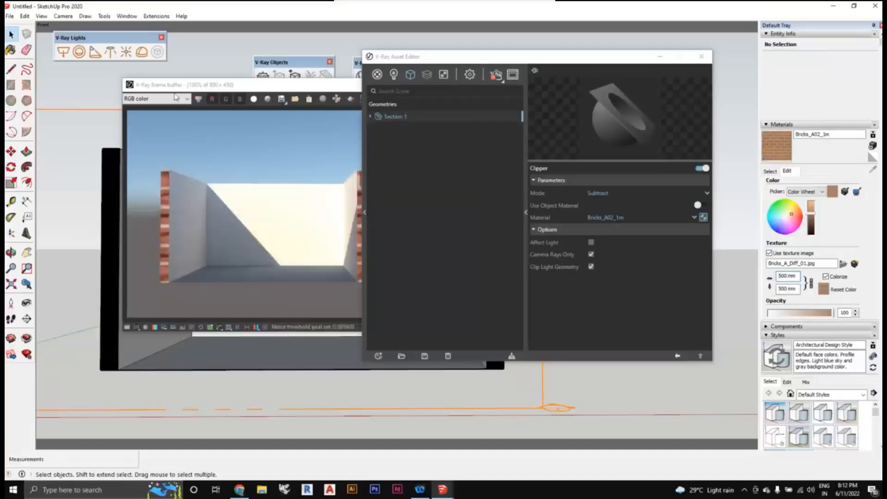
# Move the frame buffer clear of the clipper parameters and restart the interactive render of the brick section
pyautogui.moveTo(177, 86); pyautogui.dragTo(126, 94)
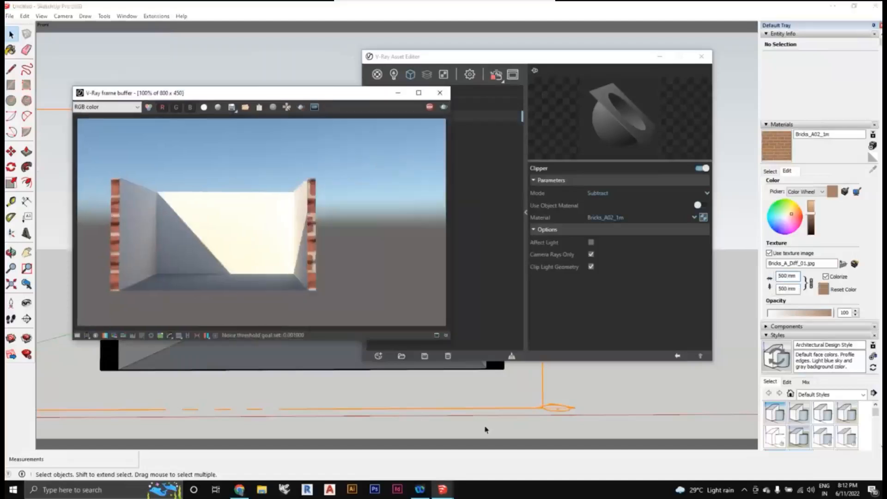
pyautogui.moveTo(485, 429)
pyautogui.mouseDown(button='middle')
pyautogui.moveTo(541, 396)
pyautogui.moveTo(537, 384)
pyautogui.mouseUp(button='middle')
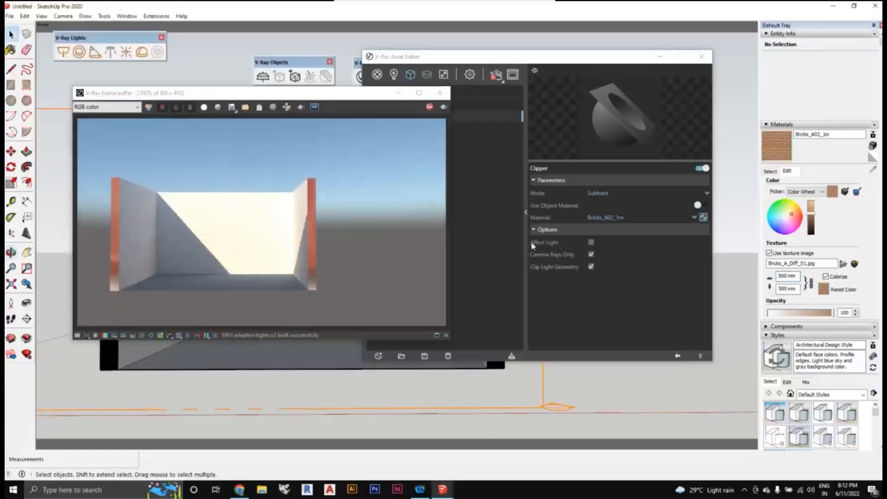
pyautogui.click(478, 90)
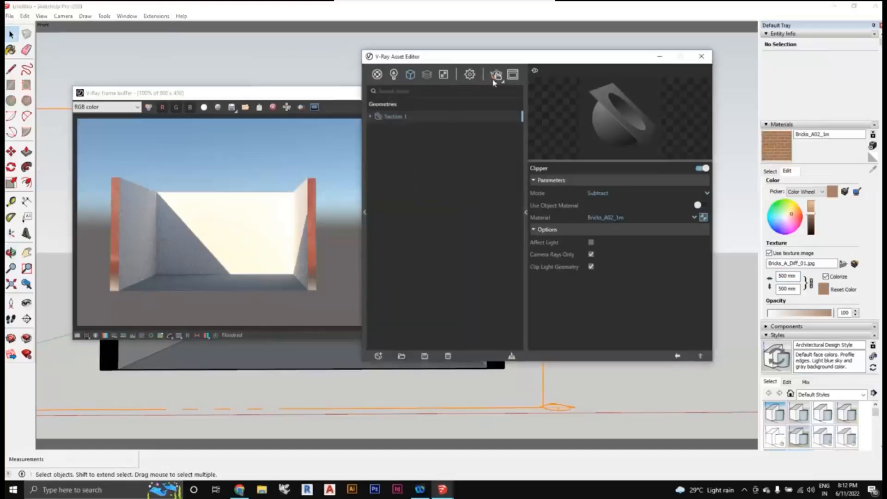
pyautogui.click(562, 407)
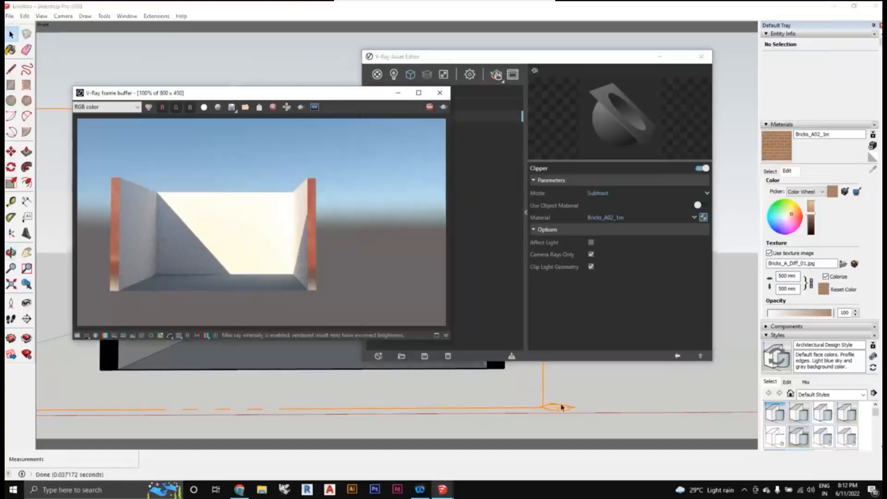
pyautogui.press('o')
pyautogui.press('space')
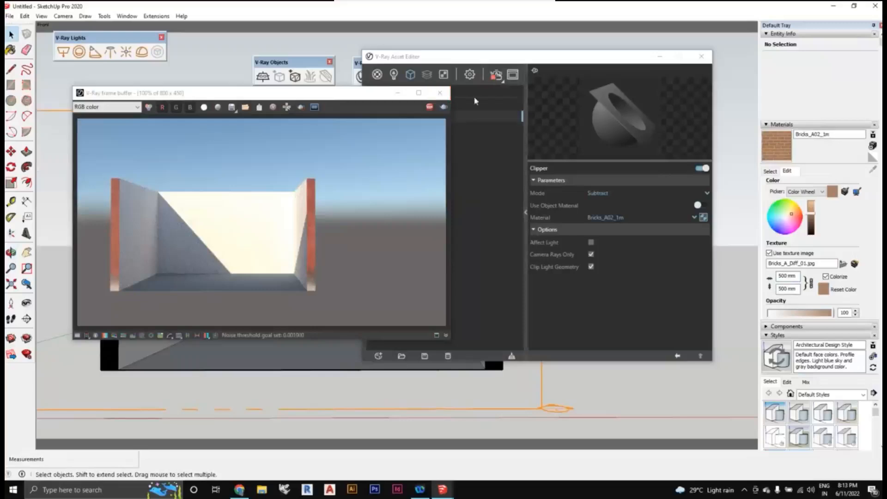
# Stop the interactive render, minimize the frame buffer and move the Asset Editor away from the room
pyautogui.click(496, 76)
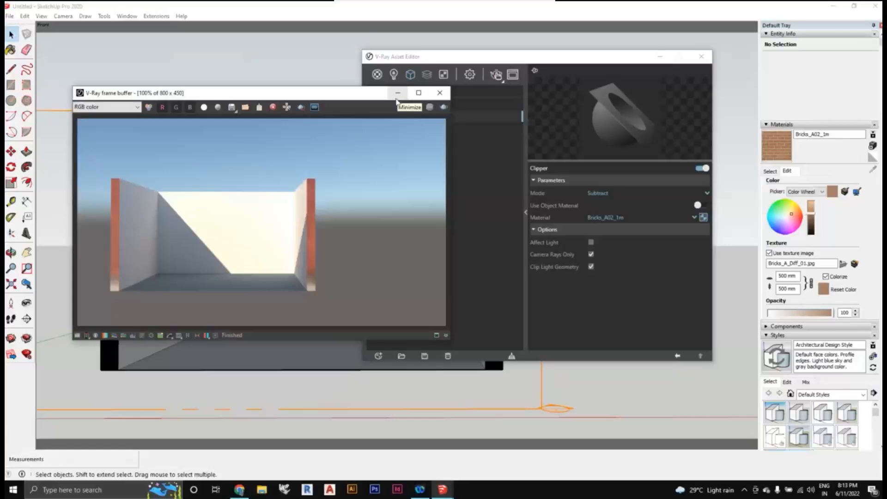
pyautogui.click(397, 93)
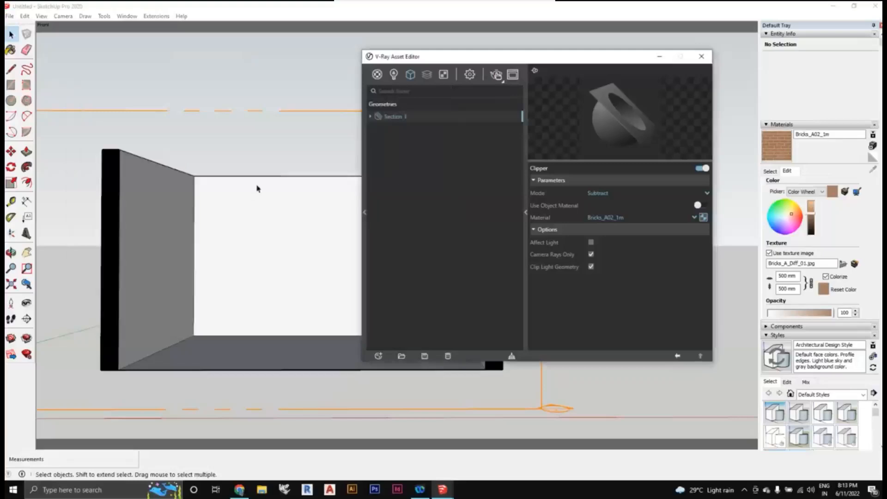
pyautogui.click(257, 188)
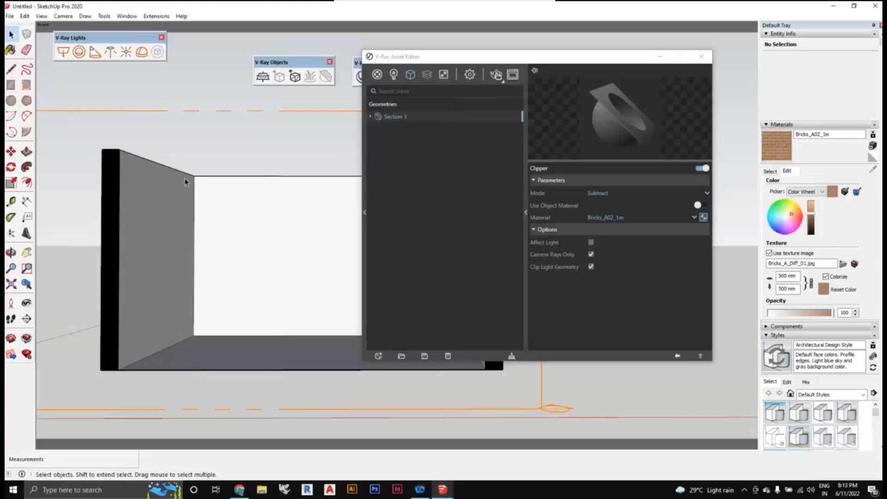
pyautogui.scroll(-2, 187, 181)
pyautogui.moveTo(434, 59); pyautogui.dragTo(609, 68)
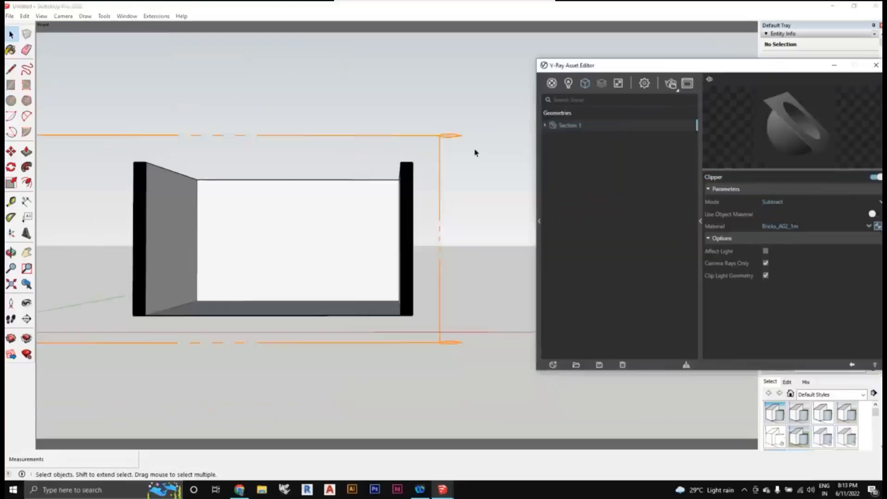
pyautogui.moveTo(475, 148); pyautogui.dragTo(466, 170, button='middle')
# Delete the whole room together with its section plane, keeping only the human figure in the model
pyautogui.click(502, 17)
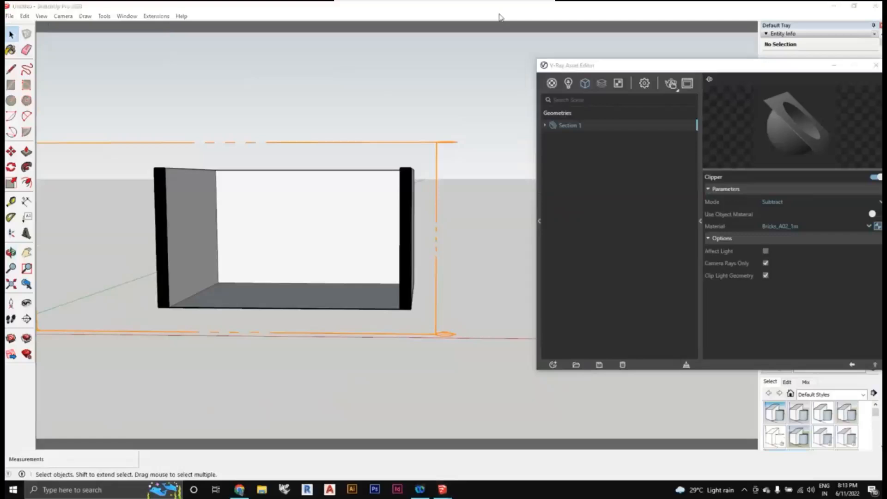
pyautogui.click(500, 16)
pyautogui.scroll(-1, 406, 273)
pyautogui.moveTo(438, 303)
pyautogui.mouseDown(button='middle')
pyautogui.moveTo(426, 312)
pyautogui.moveTo(429, 337)
pyautogui.mouseUp(button='middle')
pyautogui.scroll(-1, 429, 309)
pyautogui.moveTo(437, 351); pyautogui.dragTo(406, 382)
pyautogui.press('Delete')
pyautogui.press('Delete')
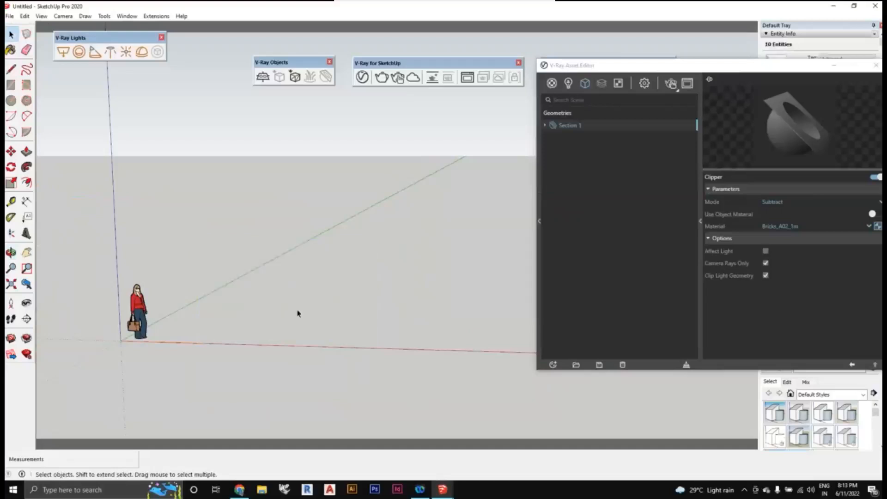
pyautogui.moveTo(297, 311); pyautogui.dragTo(366, 300, button='middle')
pyautogui.scroll(2, 301, 327)
pyautogui.scroll(3, 237, 324)
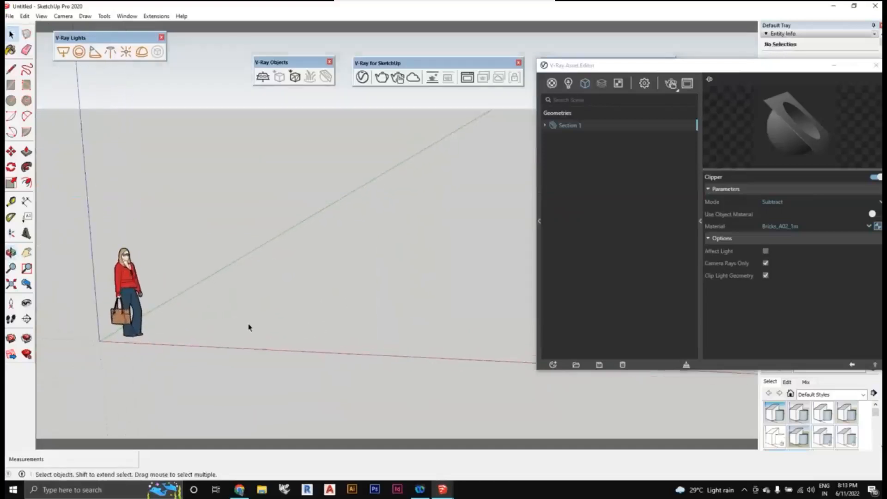
# Move the Asset Editor clear of the tray, hide the clipper parameters and show the list of materials
pyautogui.keyDown('shift'); pyautogui.moveTo(250, 326); pyautogui.dragTo(260, 324, button='middle'); pyautogui.keyUp('shift')
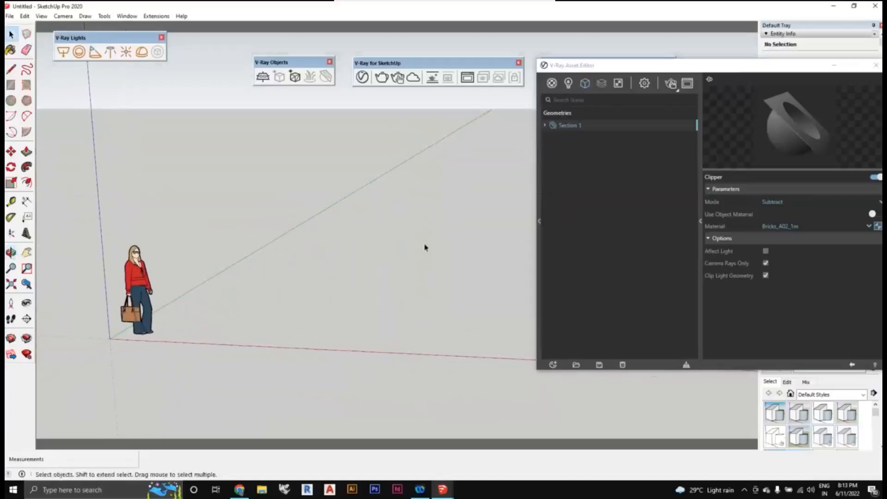
pyautogui.moveTo(610, 70); pyautogui.dragTo(586, 59)
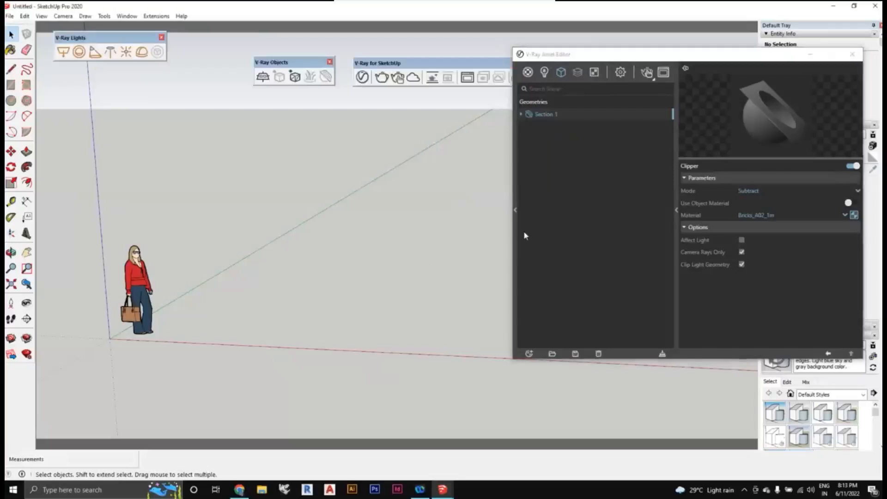
pyautogui.click(677, 209)
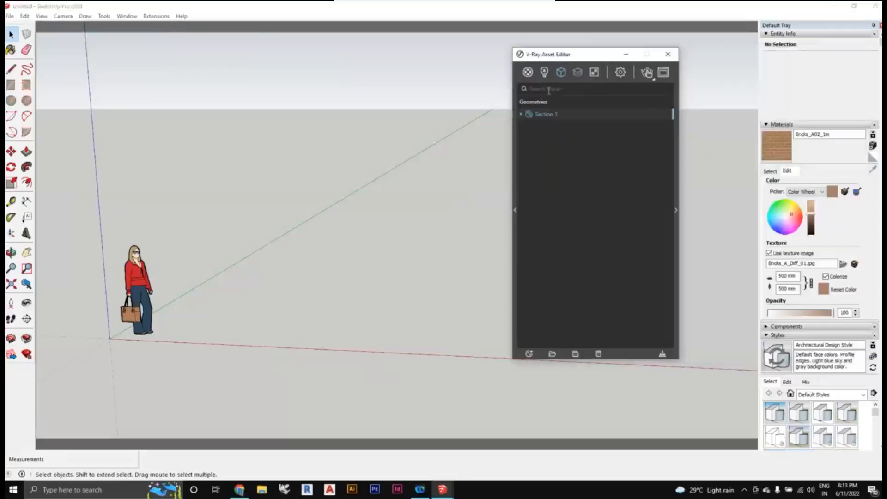
pyautogui.click(528, 72)
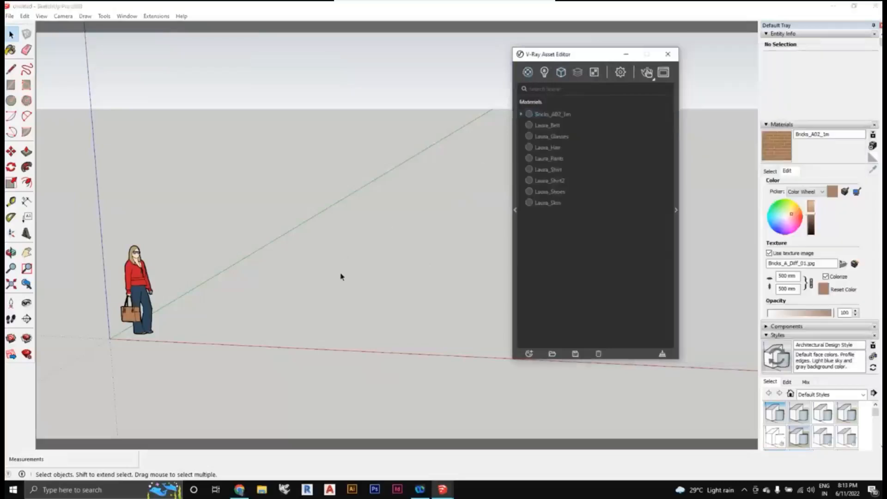
# Draw a floor rectangle about 3485 by 4721 mm on the ground beside the human figure
pyautogui.scroll(-1, 343, 273)
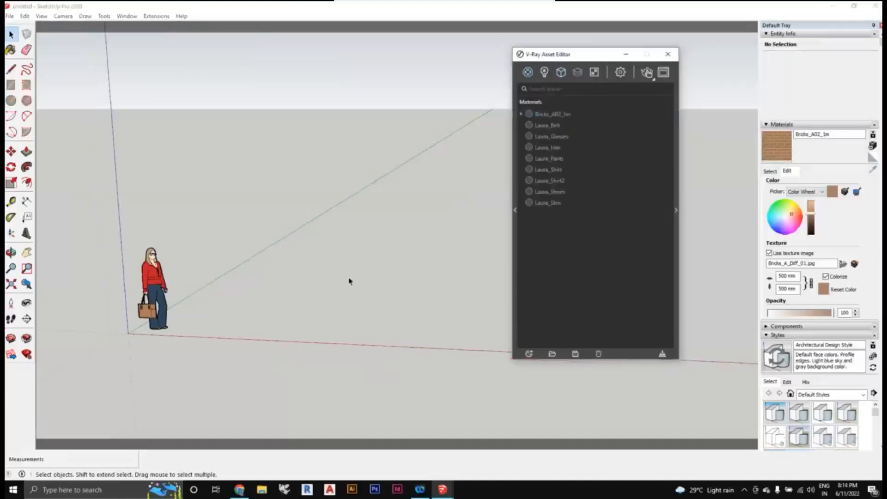
pyautogui.keyDown('shift'); pyautogui.moveTo(349, 278); pyautogui.dragTo(337, 300, button='middle'); pyautogui.keyUp('shift')
pyautogui.middleClick(335, 298)
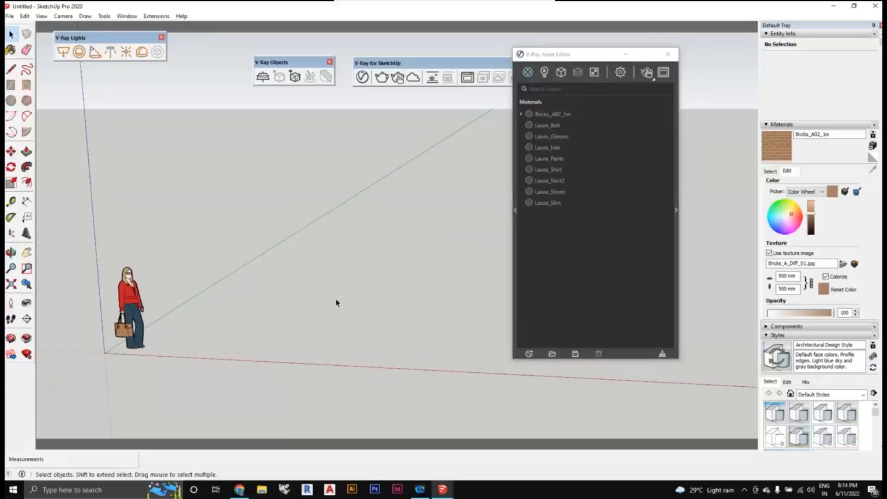
pyautogui.moveTo(355, 321); pyautogui.dragTo(327, 314, button='middle')
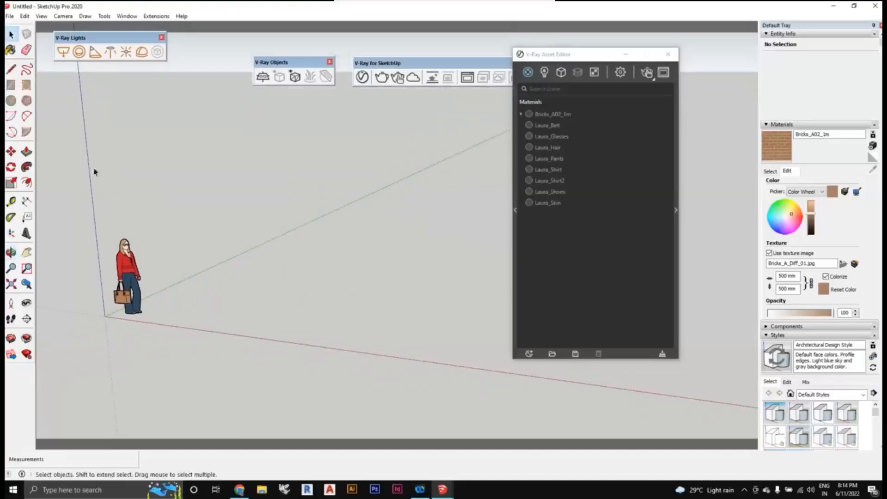
pyautogui.click(12, 85)
pyautogui.scroll(-2, 291, 295)
pyautogui.scroll(2, 240, 305)
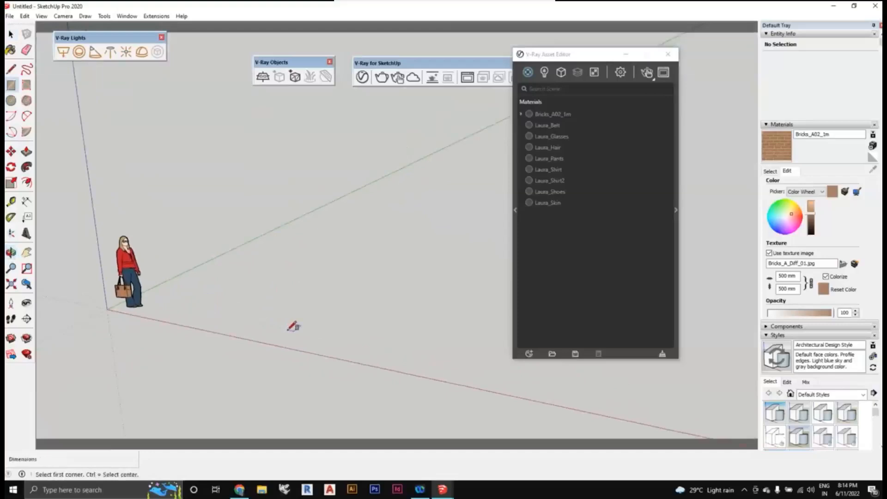
pyautogui.click(293, 326)
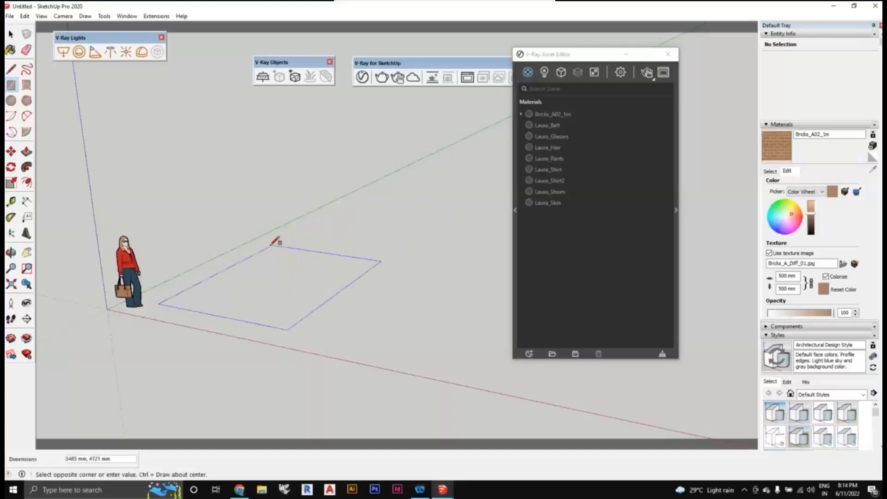
pyautogui.click(272, 244)
# Extrude the floor rectangle upward about 192 mm into a slab
pyautogui.click(26, 151)
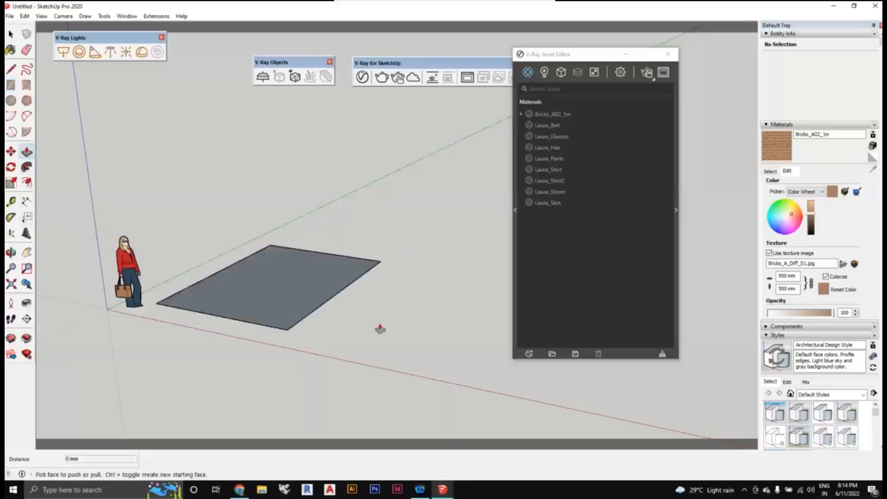
pyautogui.click(323, 295)
pyautogui.click(342, 287)
# Extend one side face of the slab outward as a separate narrow strip for the wall base
pyautogui.moveTo(402, 279); pyautogui.dragTo(111, 339, button='middle')
pyautogui.scroll(2, 331, 236)
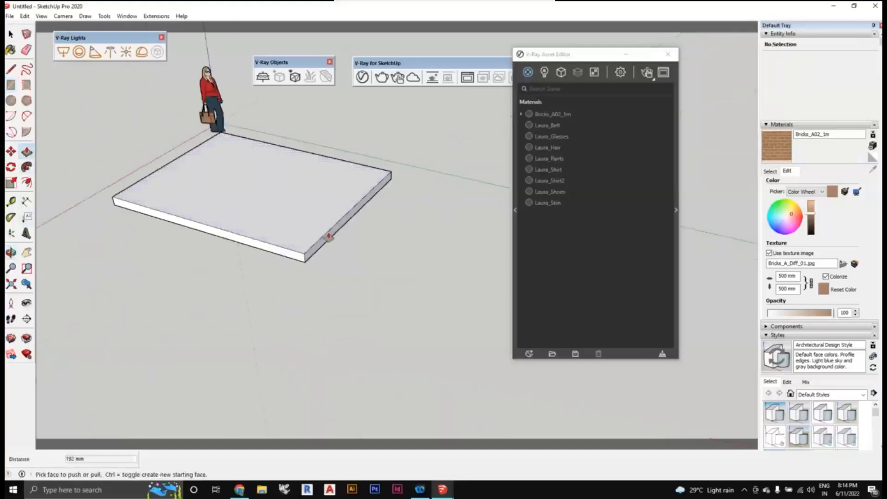
pyautogui.click(330, 238)
pyautogui.click(338, 250)
pyautogui.click(331, 243)
pyautogui.click(315, 190)
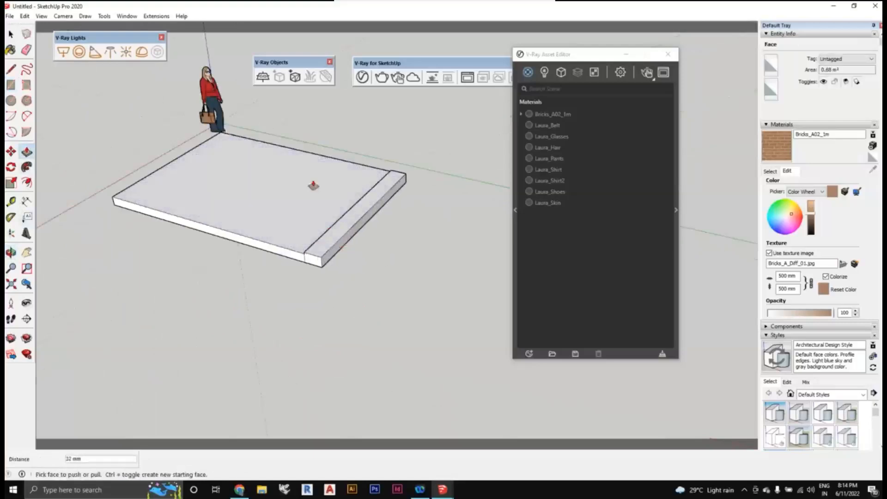
# Pull the strip's top face up to form a tall wall along the slab's edge
pyautogui.click(330, 236)
pyautogui.scroll(-2, 313, 199)
pyautogui.keyDown('shift'); pyautogui.moveTo(313, 198); pyautogui.dragTo(400, 282, button='middle'); pyautogui.keyUp('shift')
pyautogui.click(334, 217)
# Add a new segment on top of the wall and pull its inner face out over the floor as a roof slab
pyautogui.scroll(1, 401, 182)
pyautogui.press('ctrl')
pyautogui.click(402, 178)
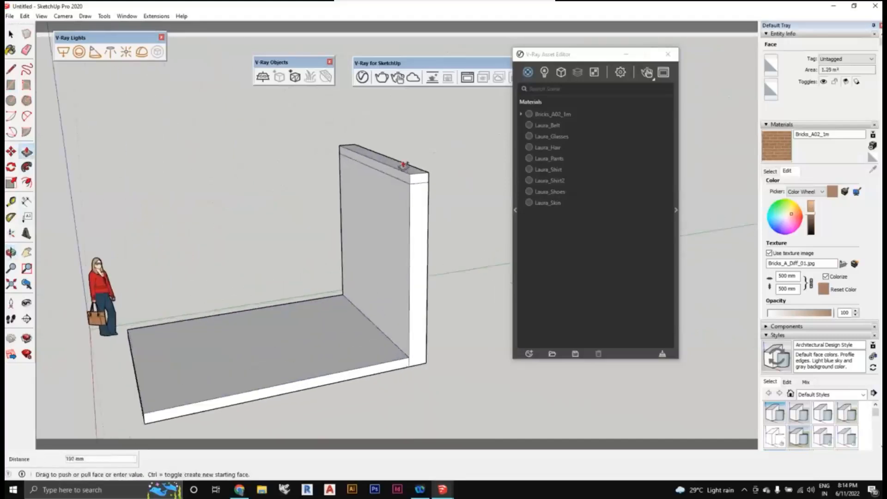
pyautogui.click(406, 166)
pyautogui.click(401, 175)
pyautogui.click(259, 190)
# Draw a circle of about 1.84 m² on the upper part of the wall's inner face
pyautogui.scroll(-1, 330, 256)
pyautogui.keyDown('shift'); pyautogui.moveTo(340, 258); pyautogui.dragTo(341, 332, button='middle'); pyautogui.keyUp('shift')
pyautogui.click(11, 101)
pyautogui.click(330, 268)
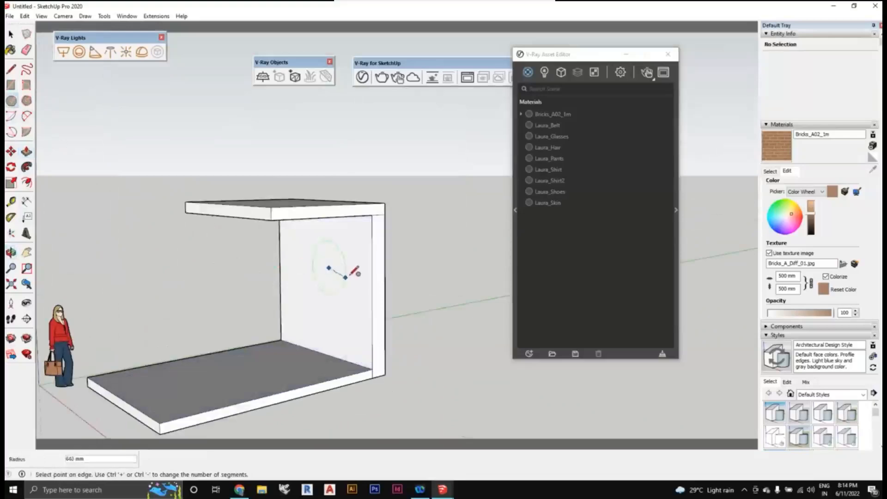
pyautogui.click(349, 277)
# Extrude the circle about 55 mm out from the wall and select the disc's front face
pyautogui.press('p')
pyautogui.click(322, 268)
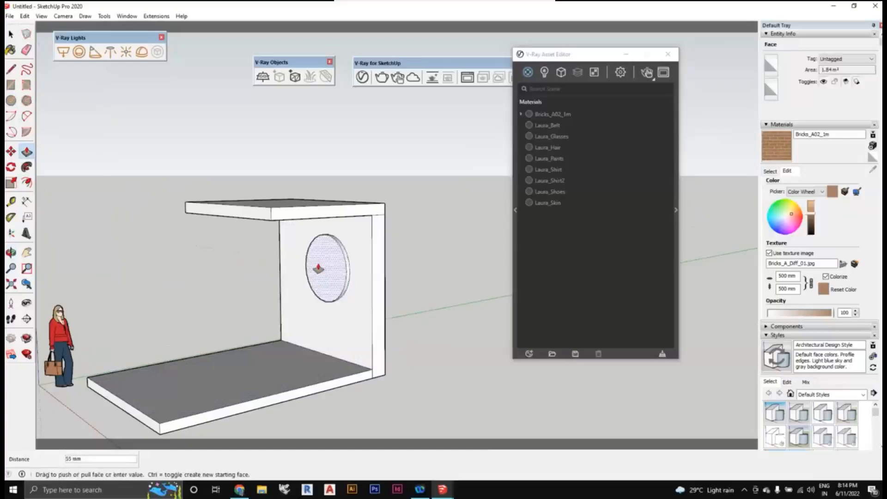
pyautogui.click(318, 270)
pyautogui.click(11, 34)
pyautogui.scroll(-1, 347, 327)
pyautogui.keyDown('shift'); pyautogui.moveTo(347, 327); pyautogui.dragTo(358, 281, button='middle'); pyautogui.keyUp('shift')
pyautogui.scroll(2, 351, 231)
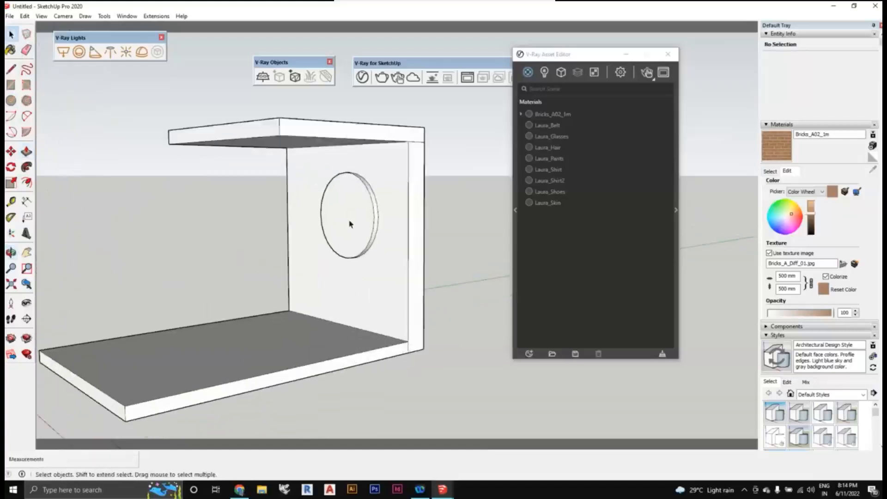
pyautogui.click(351, 223)
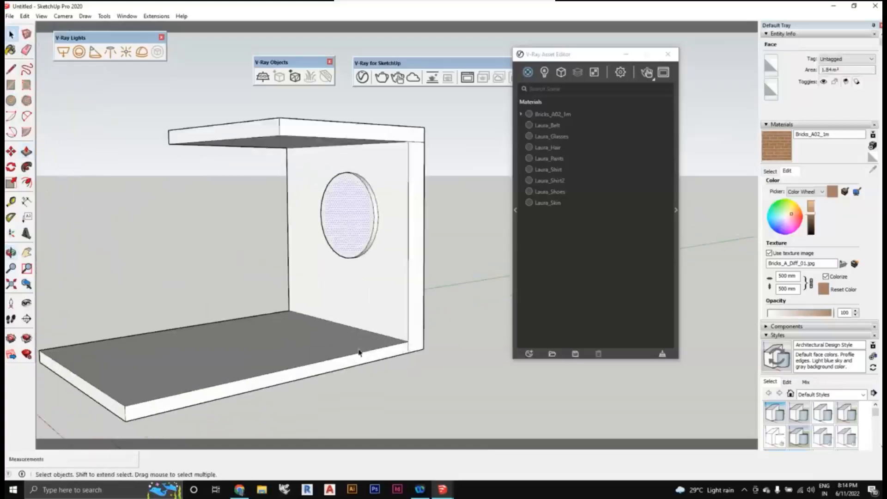
pyautogui.moveTo(355, 355); pyautogui.dragTo(375, 338, button='middle')
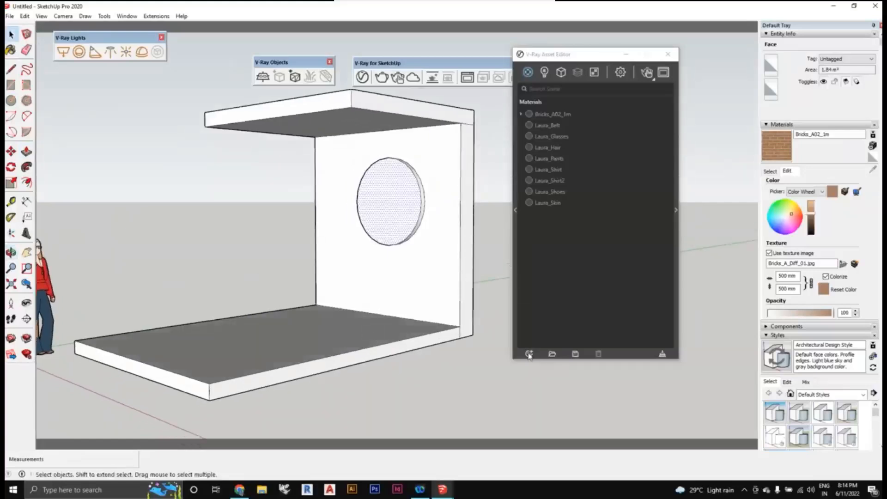
# Create a new Generic V-Ray material and rename it Mirror
pyautogui.click(528, 74)
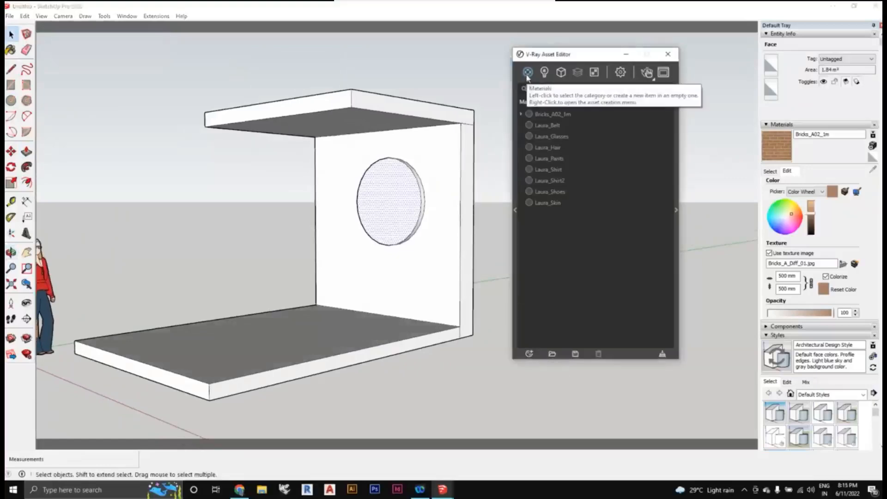
pyautogui.click(530, 354)
pyautogui.moveTo(540, 344)
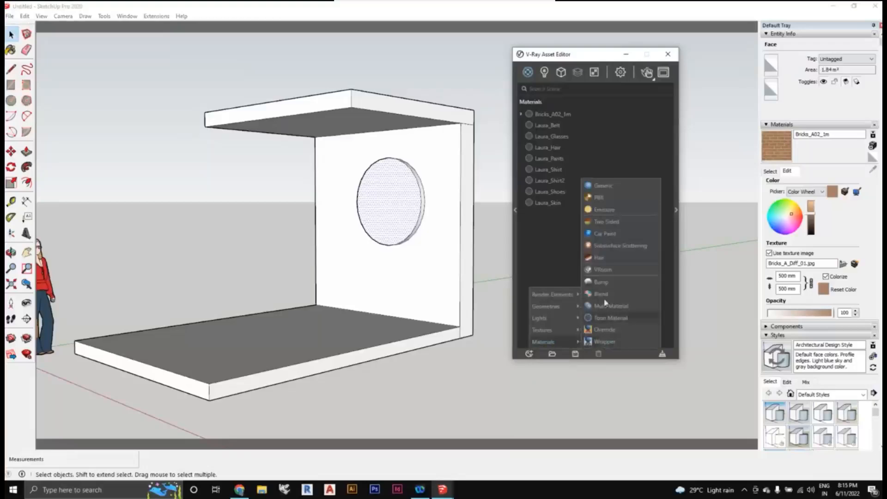
pyautogui.click(606, 186)
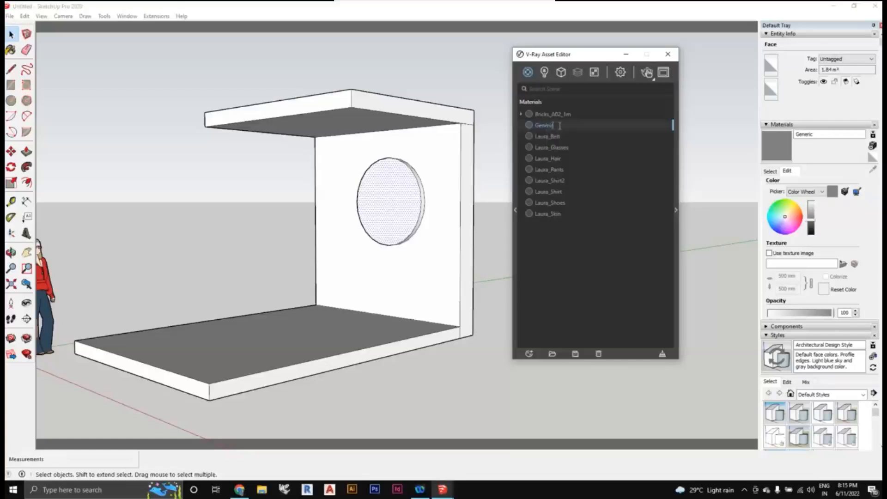
pyautogui.doubleClick(548, 125)
pyautogui.press('BackSpace')
pyautogui.write('Mirror')
pyautogui.press('Return')
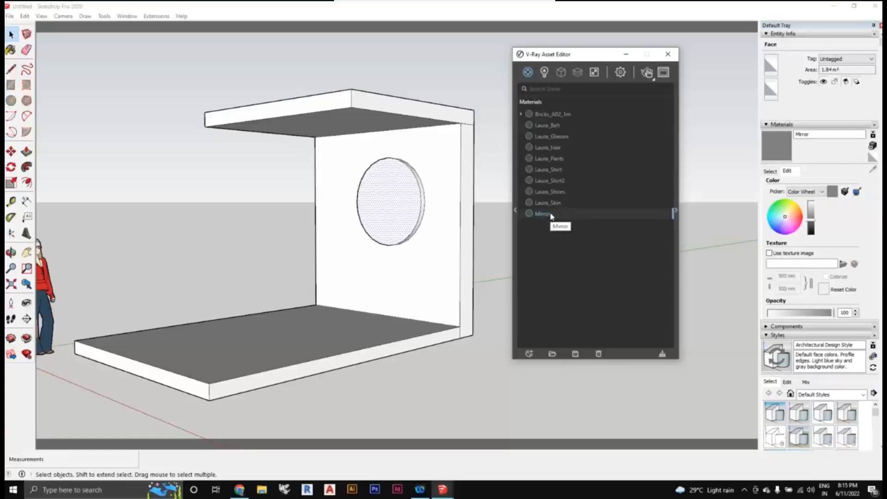
# Show the Mirror material's settings beside the model and paint Mirror onto the disc's front face
pyautogui.moveTo(590, 54); pyautogui.dragTo(560, 56)
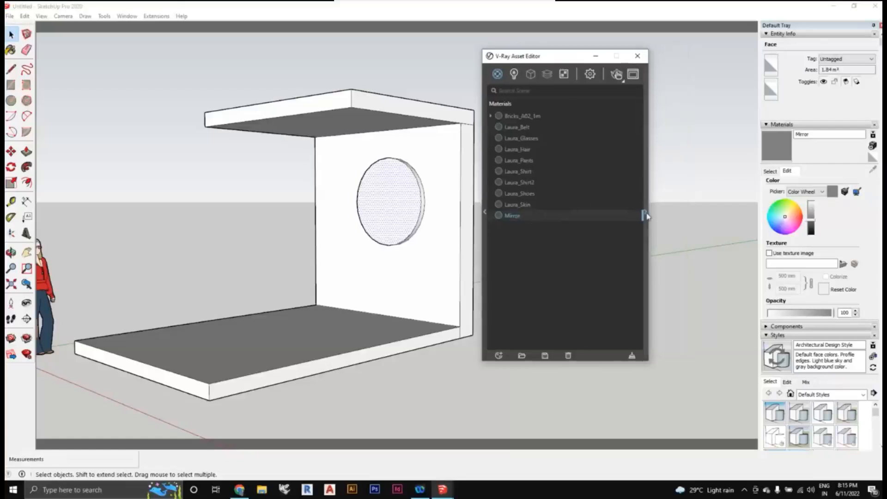
pyautogui.click(645, 215)
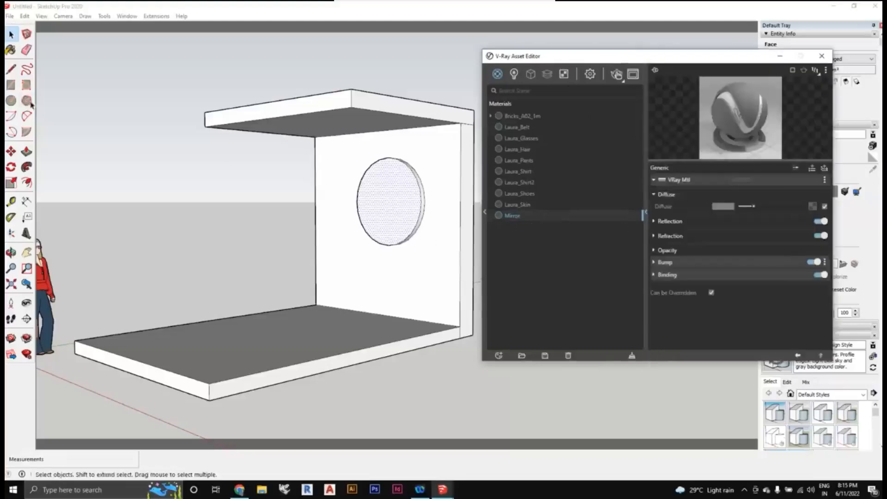
pyautogui.click(10, 49)
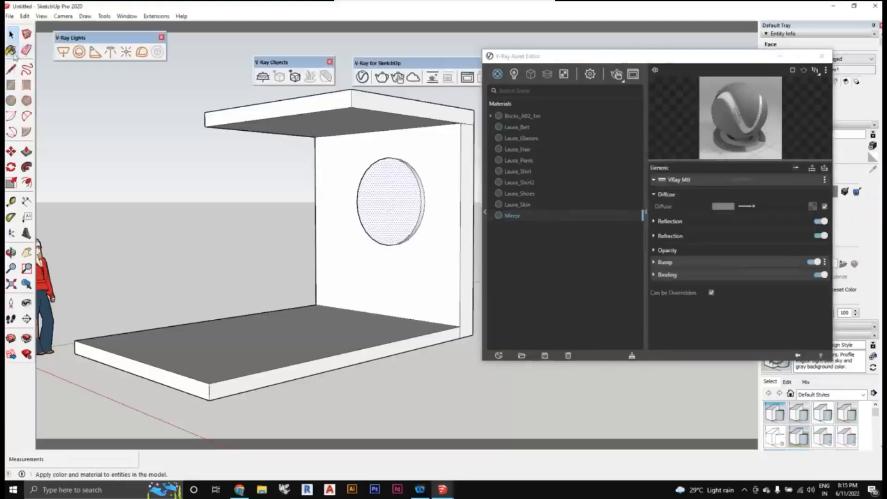
pyautogui.click(517, 216)
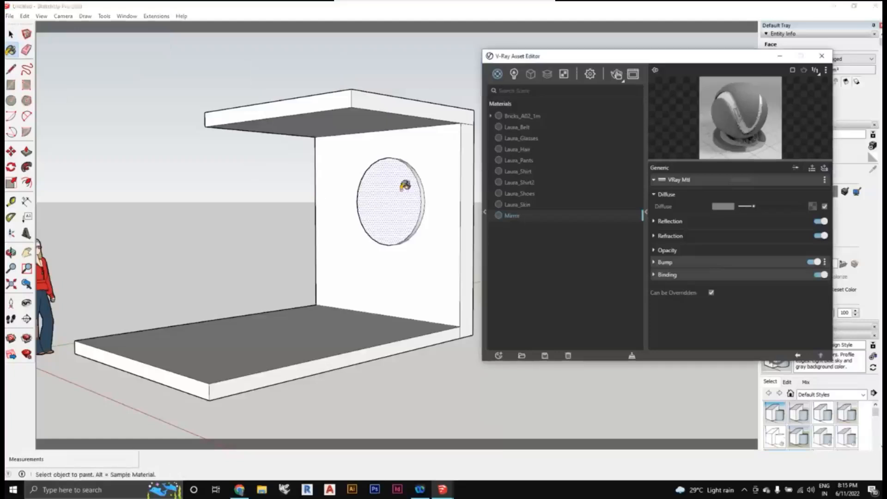
pyautogui.click(390, 193)
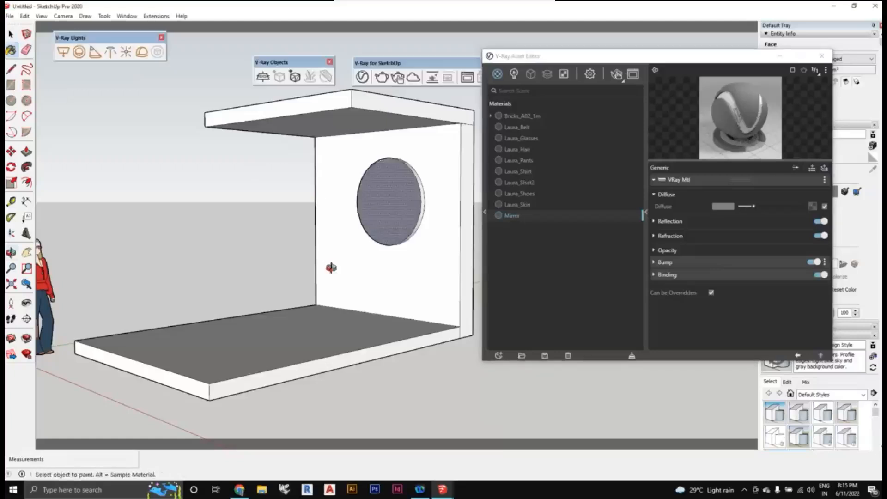
pyautogui.moveTo(327, 263)
pyautogui.mouseDown(button='middle')
pyautogui.moveTo(344, 268)
pyautogui.moveTo(352, 257)
pyautogui.mouseUp(button='middle')
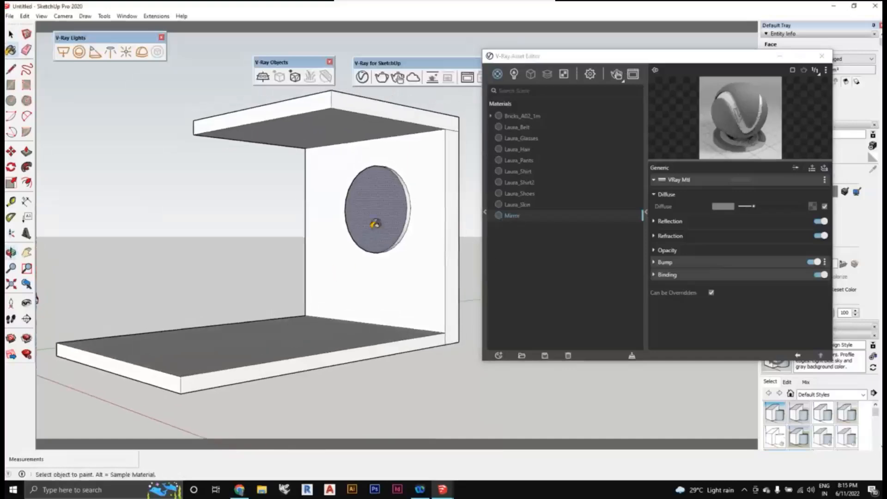
pyautogui.click(11, 34)
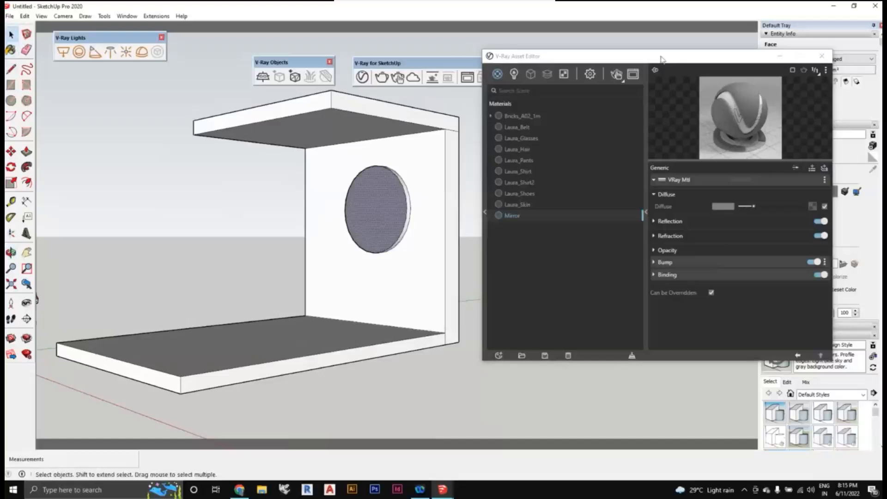
# Reposition the Asset Editor, examine the Mirror material's diffuse color and expand its reflection settings
pyautogui.moveTo(662, 59); pyautogui.dragTo(645, 71)
pyautogui.scroll(2, 372, 205)
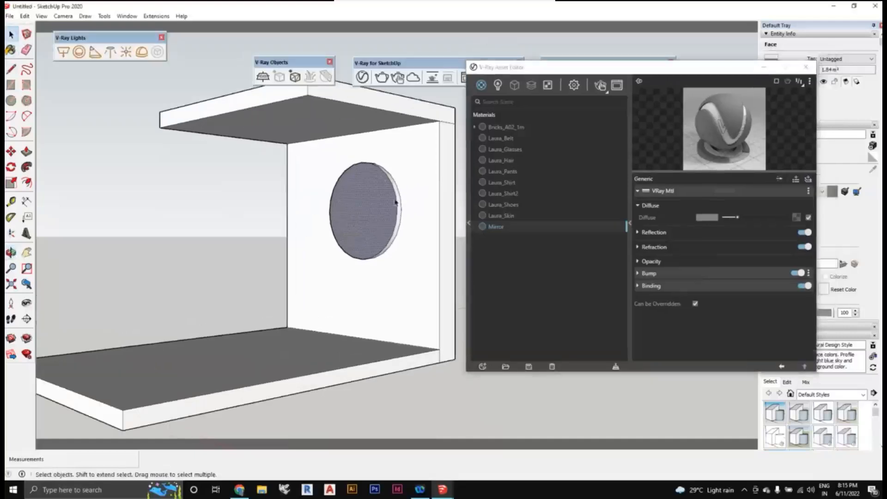
pyautogui.scroll(-2, 393, 247)
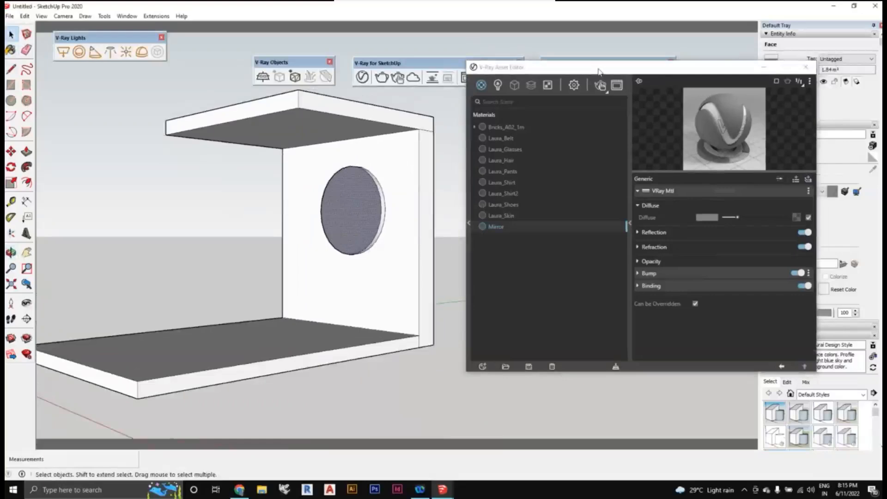
pyautogui.moveTo(598, 71); pyautogui.dragTo(541, 74)
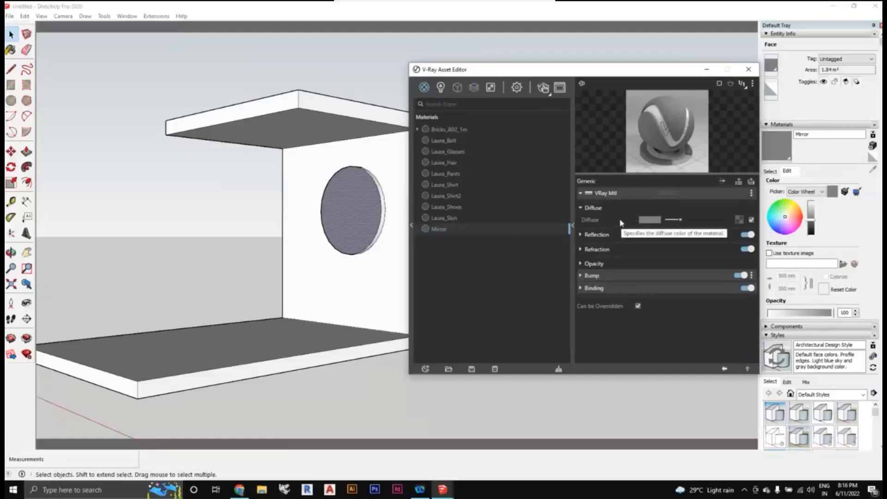
pyautogui.click(648, 221)
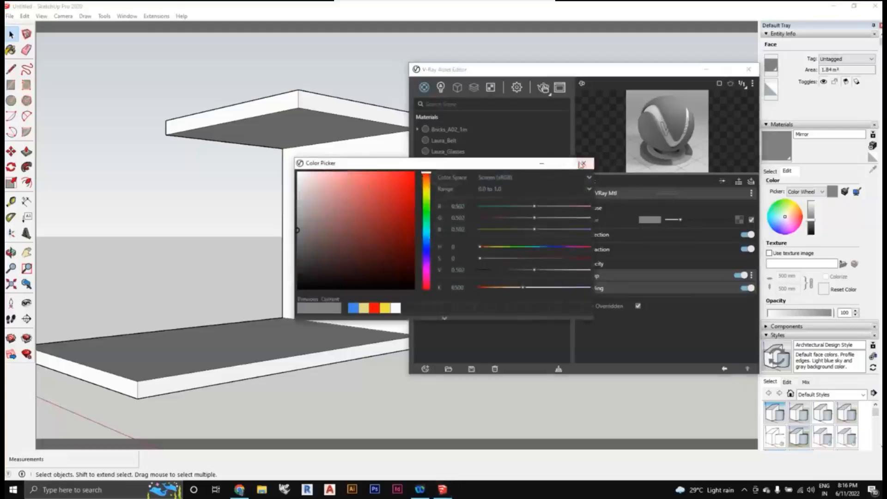
pyautogui.click(584, 163)
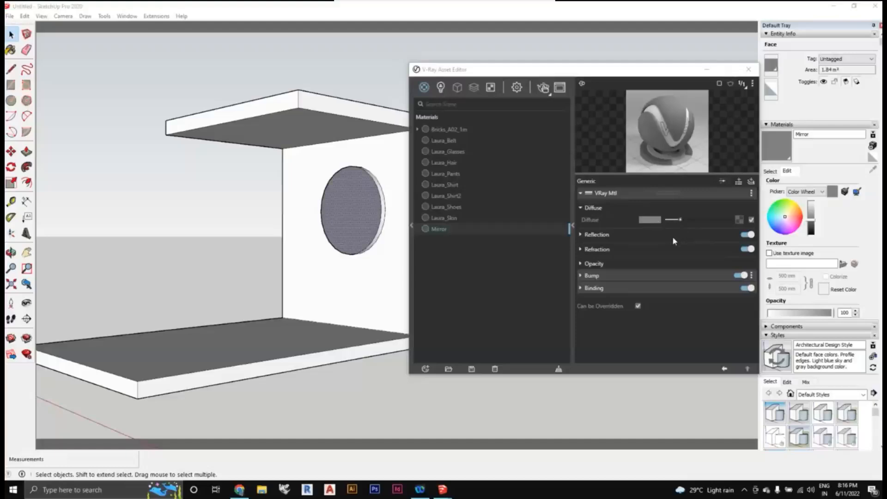
pyautogui.click(603, 236)
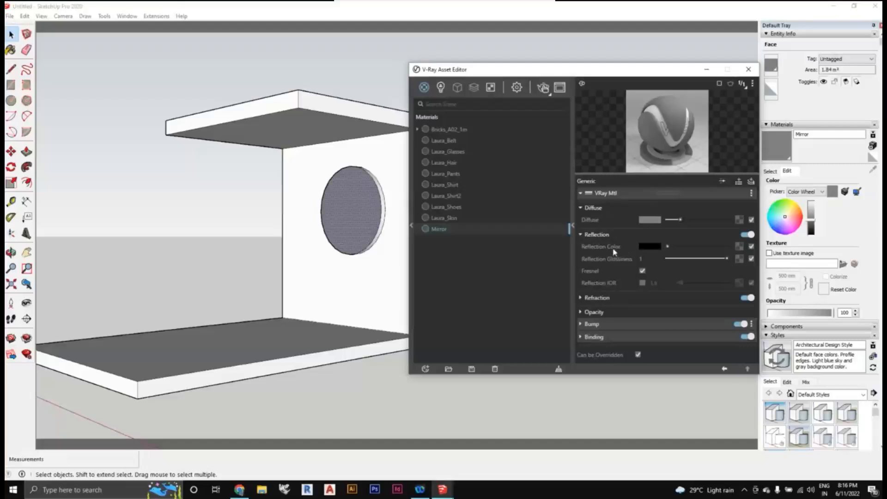
# Start an interactive render, set the Mirror material's reflection color to white and enable its Reflection IOR
pyautogui.click(544, 88)
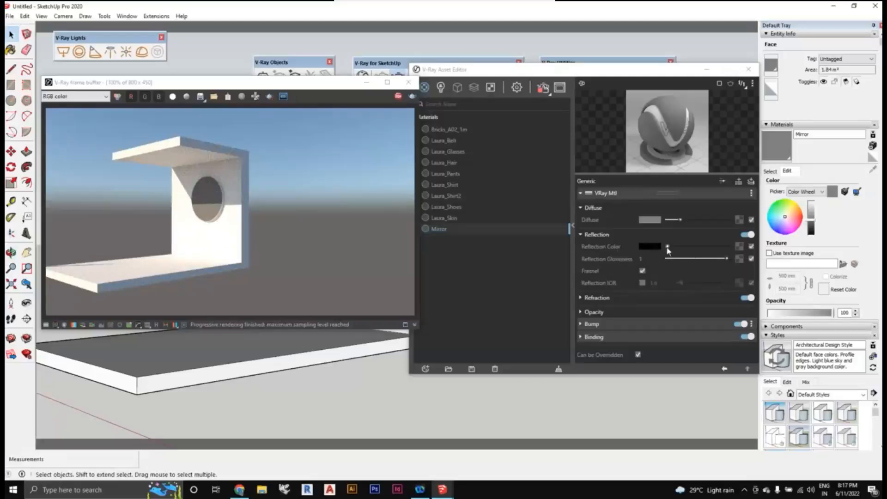
pyautogui.moveTo(668, 251); pyautogui.dragTo(728, 250)
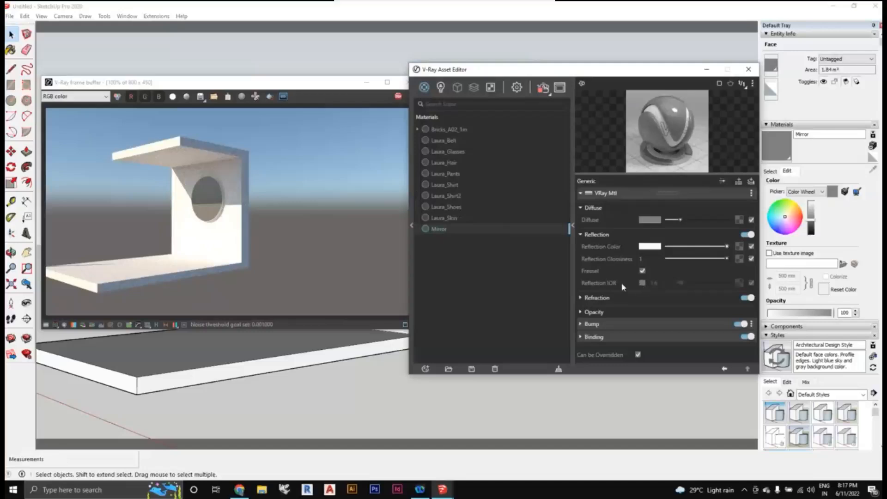
pyautogui.moveTo(615, 290)
pyautogui.click(643, 283)
# Examine the disc's reflection in the interactive render from several viewing angles and distances
pyautogui.moveTo(344, 389)
pyautogui.mouseDown(button='middle')
pyautogui.moveTo(386, 402)
pyautogui.moveTo(324, 393)
pyautogui.moveTo(365, 391)
pyautogui.mouseUp(button='middle')
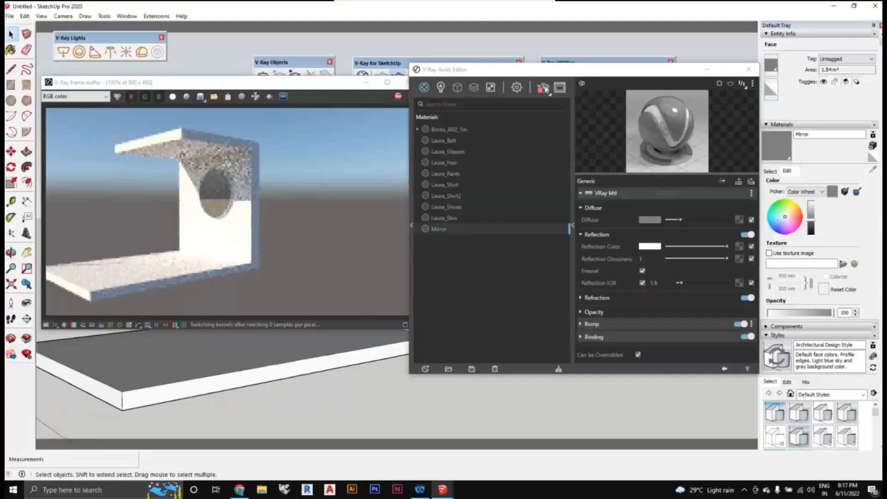
pyautogui.moveTo(362, 349); pyautogui.dragTo(370, 316, button='middle')
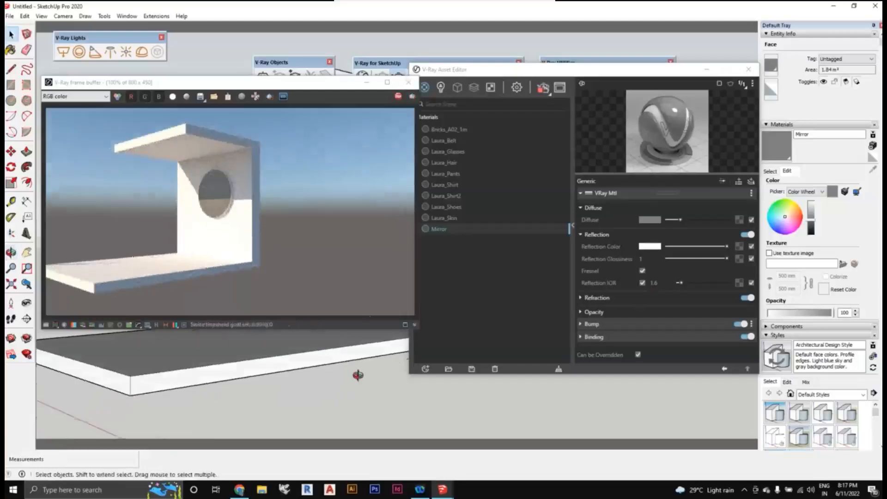
pyautogui.moveTo(356, 374)
pyautogui.mouseDown(button='middle')
pyautogui.moveTo(271, 382)
pyautogui.moveTo(220, 359)
pyautogui.moveTo(271, 376)
pyautogui.moveTo(247, 368)
pyautogui.moveTo(275, 408)
pyautogui.mouseUp(button='middle')
pyautogui.scroll(-2, 227, 204)
pyautogui.scroll(2, 227, 204)
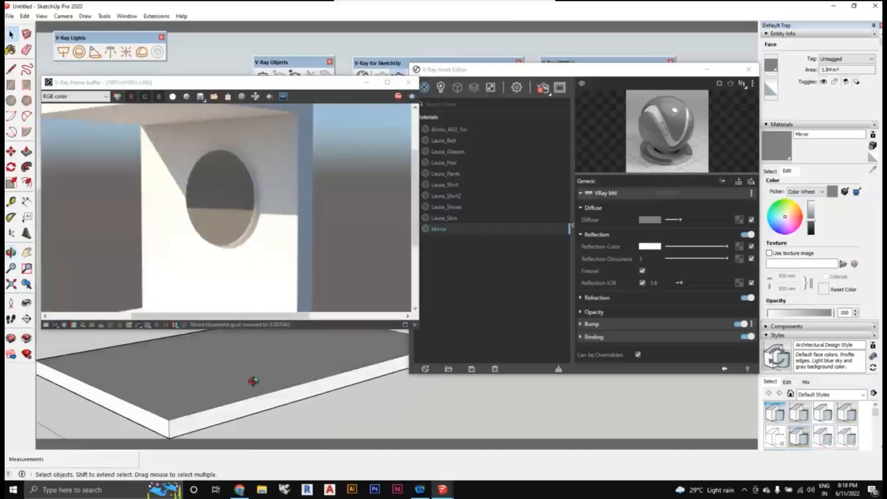
pyautogui.moveTo(254, 381); pyautogui.dragTo(277, 392, button='middle')
pyautogui.scroll(3, 245, 286)
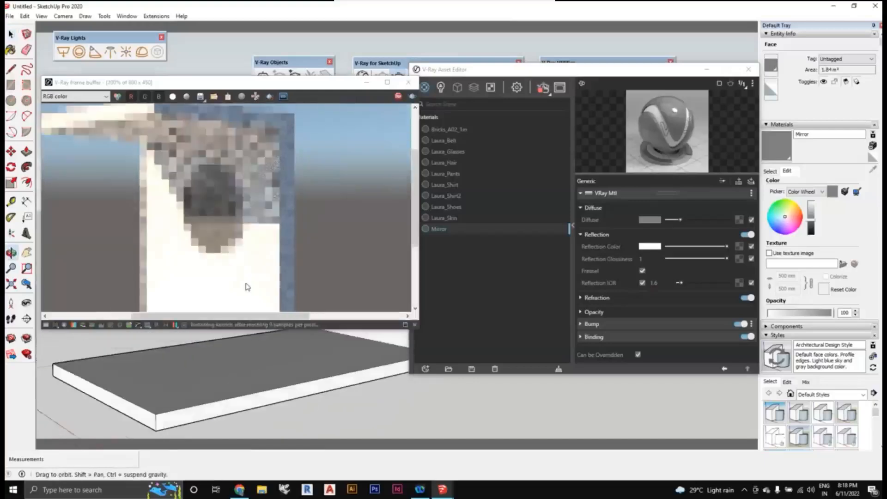
pyautogui.moveTo(263, 335); pyautogui.dragTo(282, 376, button='middle')
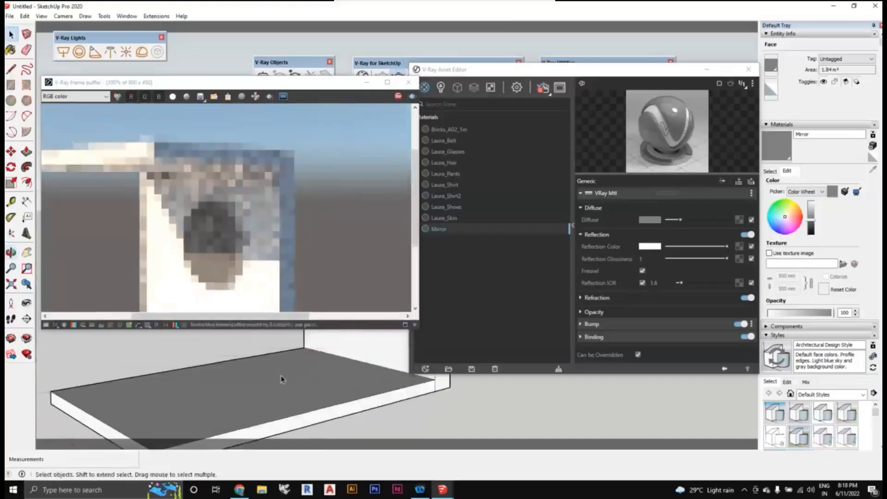
# Move the human figure onto the floor slab in front of the wall and frame it with the disc
pyautogui.scroll(-3, 283, 380)
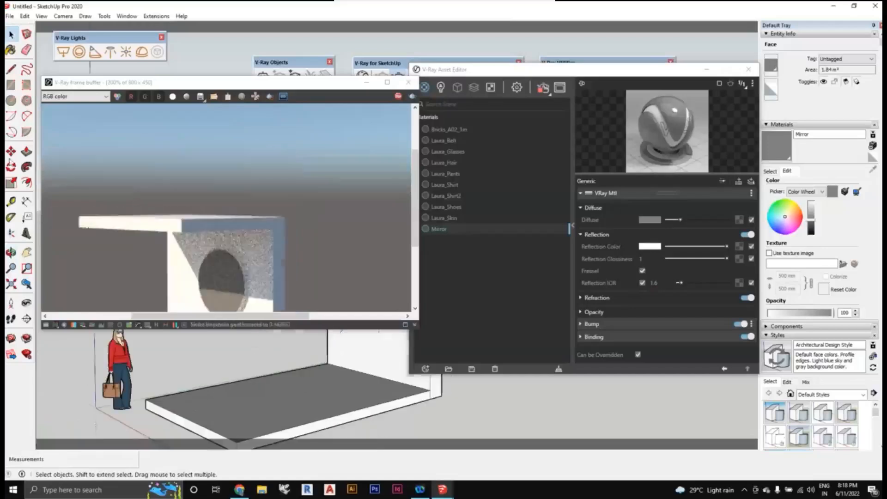
pyautogui.click(121, 381)
pyautogui.click(11, 151)
pyautogui.click(121, 408)
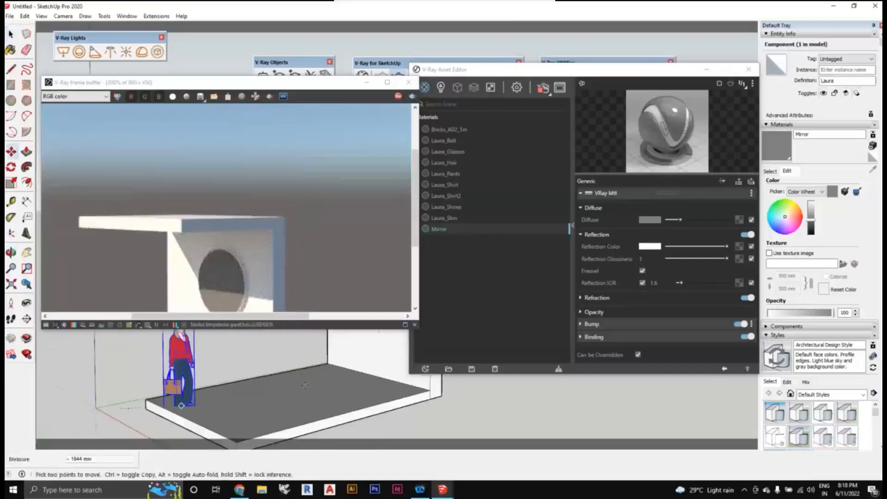
pyautogui.click(305, 384)
pyautogui.scroll(-2, 336, 405)
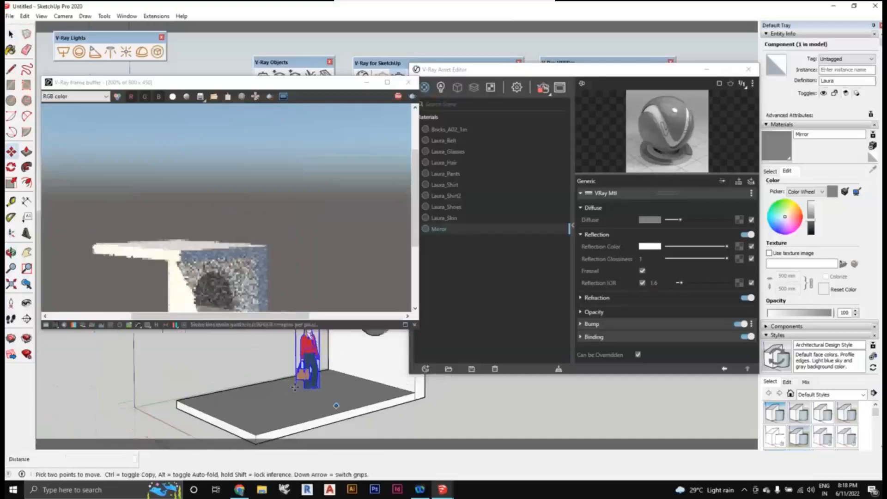
pyautogui.keyDown('shift'); pyautogui.moveTo(294, 387); pyautogui.dragTo(244, 388, button='middle'); pyautogui.keyUp('shift')
pyautogui.scroll(2, 314, 279)
pyautogui.scroll(2, 326, 337)
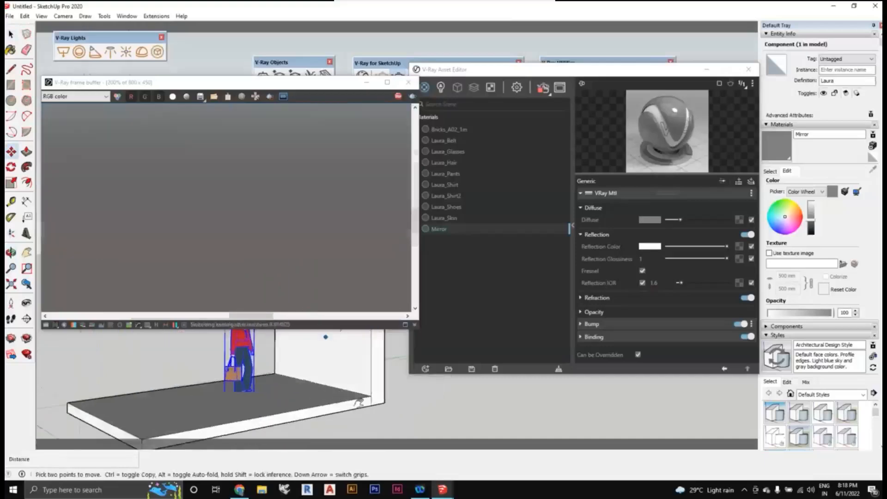
pyautogui.scroll(-1, 359, 403)
pyautogui.scroll(-2, 325, 231)
pyautogui.moveTo(351, 416)
pyautogui.keyDown('shift'); pyautogui.mouseDown(button='middle')
pyautogui.moveTo(343, 412)
pyautogui.moveTo(376, 402)
pyautogui.mouseUp(button='middle'); pyautogui.keyUp('shift')
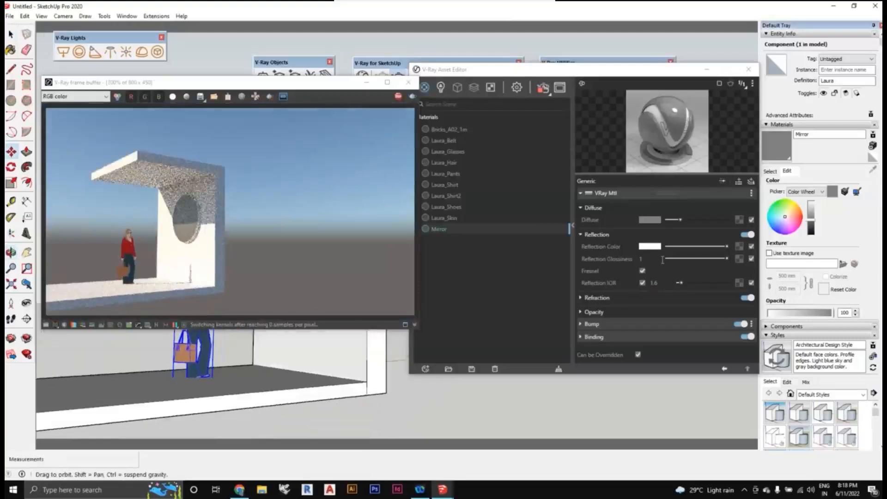
# Restart the interactive render, raise the Mirror material's Reflection IOR to 25, check the disc's reflection and stop rendering
pyautogui.click(662, 260)
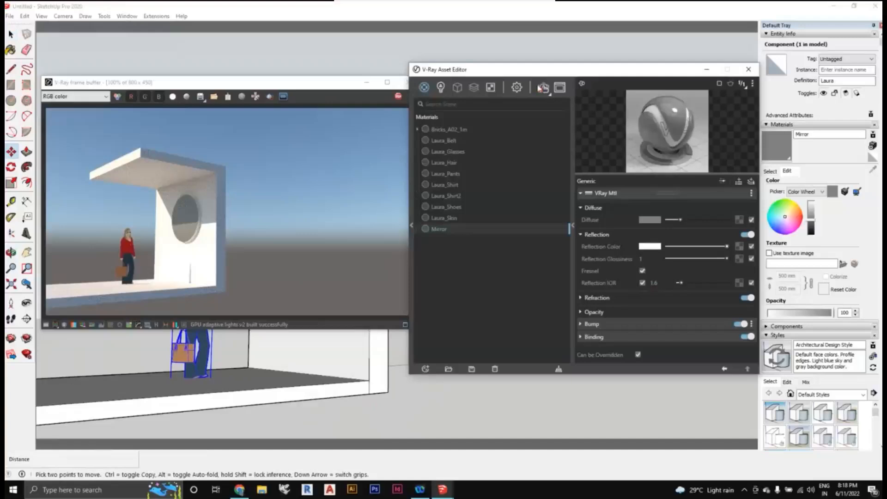
pyautogui.click(540, 88)
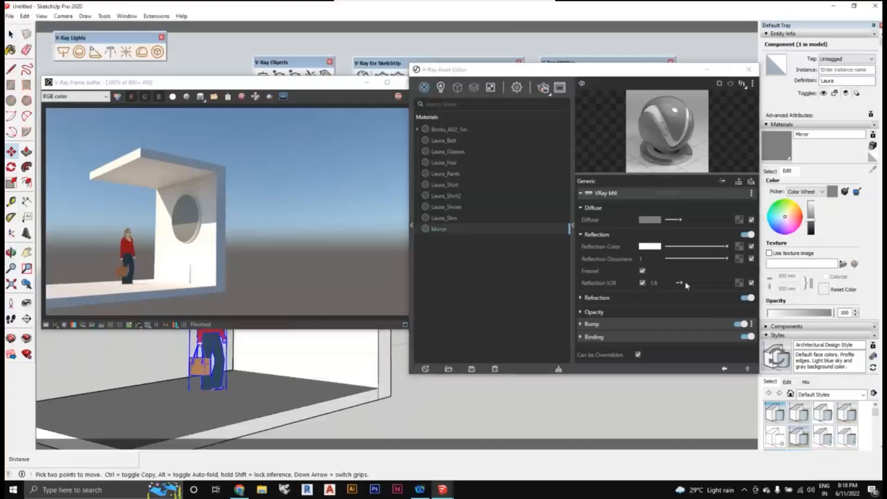
pyautogui.click(540, 88)
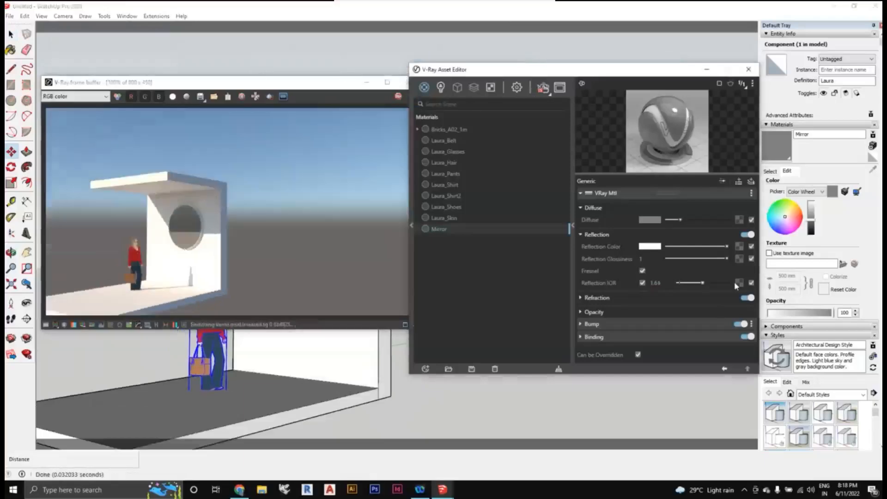
pyautogui.click(735, 283)
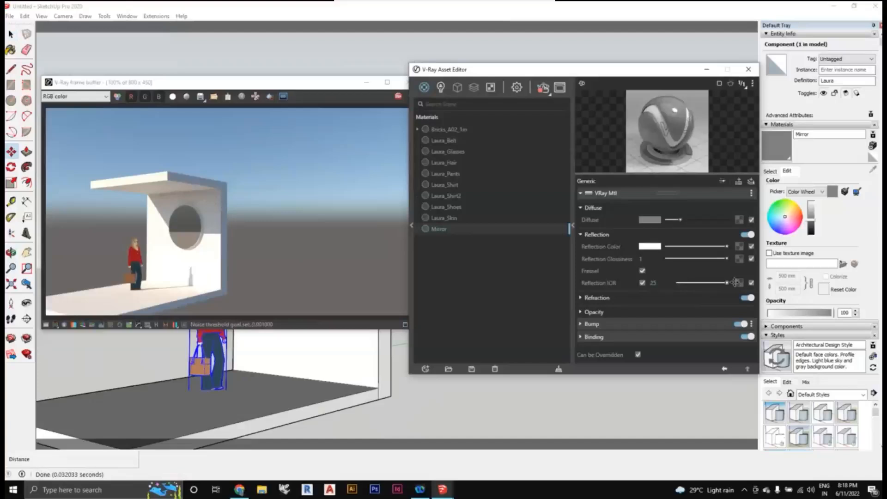
pyautogui.moveTo(304, 400); pyautogui.dragTo(291, 392, button='middle')
pyautogui.press('m')
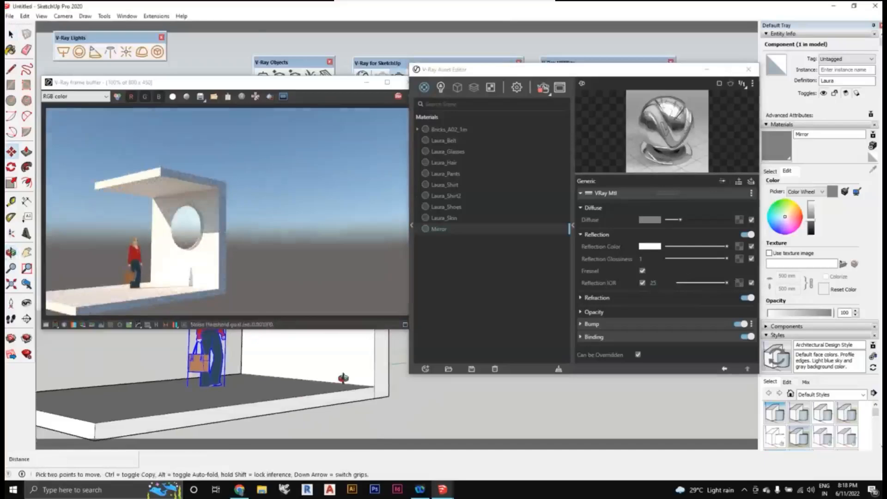
pyautogui.moveTo(343, 378); pyautogui.dragTo(344, 370, button='middle')
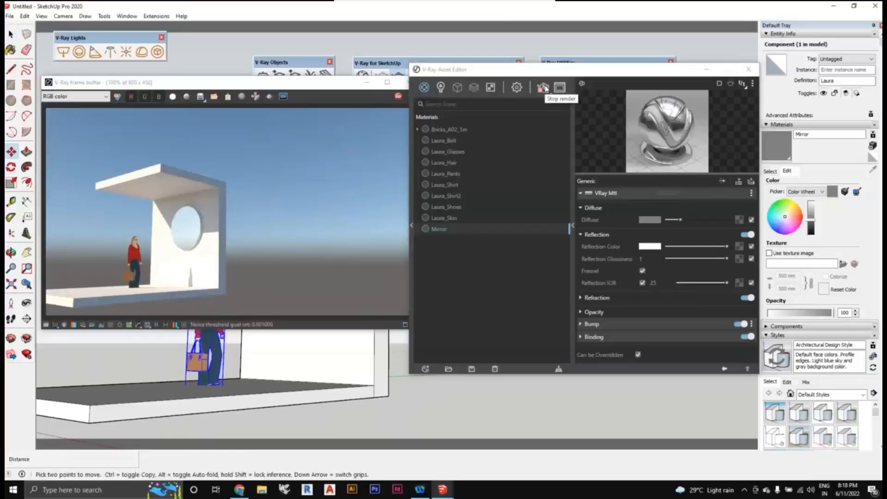
pyautogui.click(544, 88)
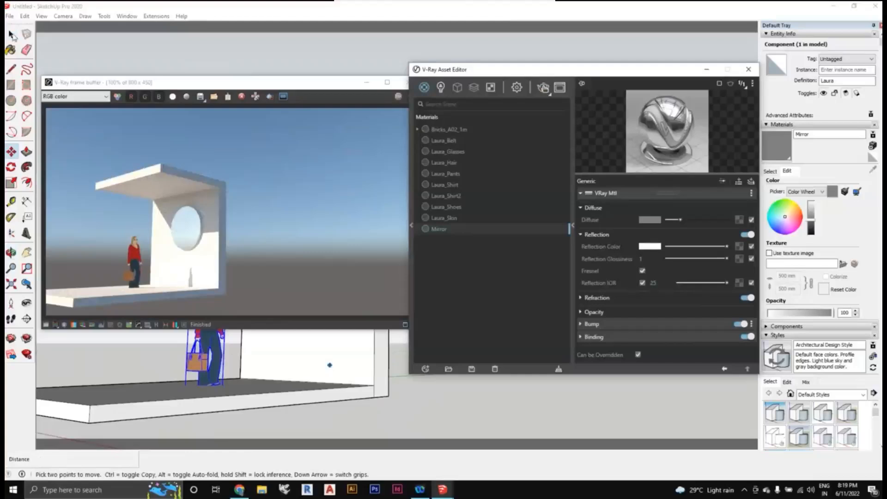
# Paint the Bricks_A02_1m material onto the wall face around the round mirror
pyautogui.click(13, 36)
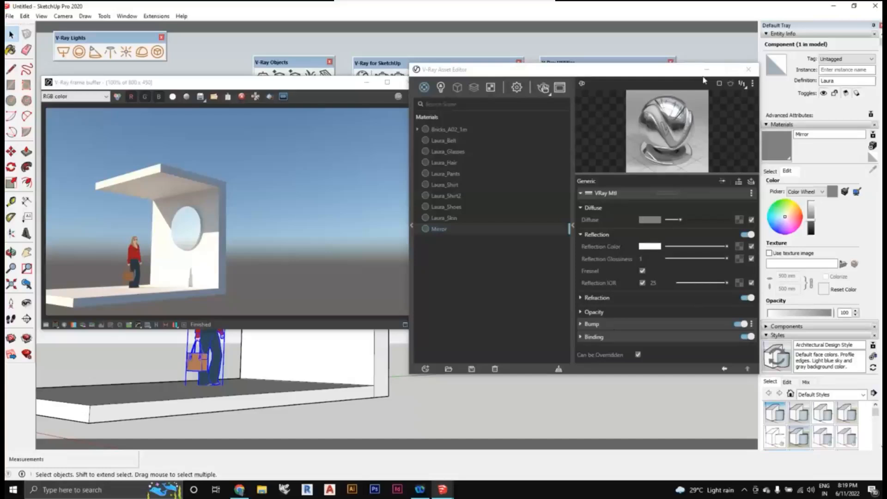
pyautogui.scroll(-1, 405, 379)
pyautogui.click(406, 377)
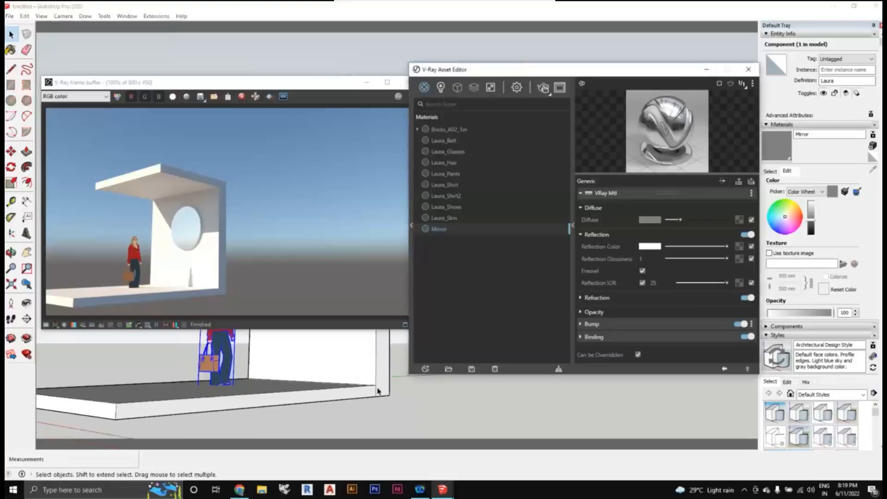
pyautogui.moveTo(378, 391)
pyautogui.mouseDown(button='middle')
pyautogui.moveTo(366, 353)
pyautogui.moveTo(386, 358)
pyautogui.mouseUp(button='middle')
pyautogui.scroll(-1, 367, 352)
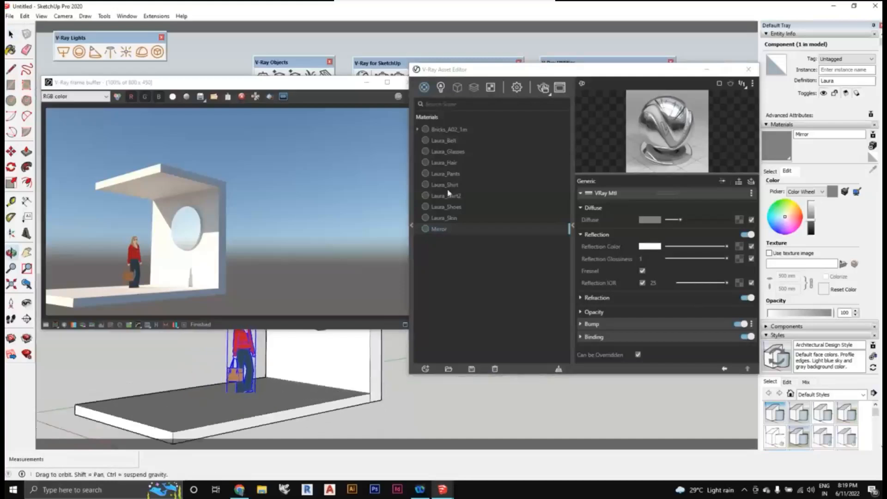
pyautogui.click(450, 132)
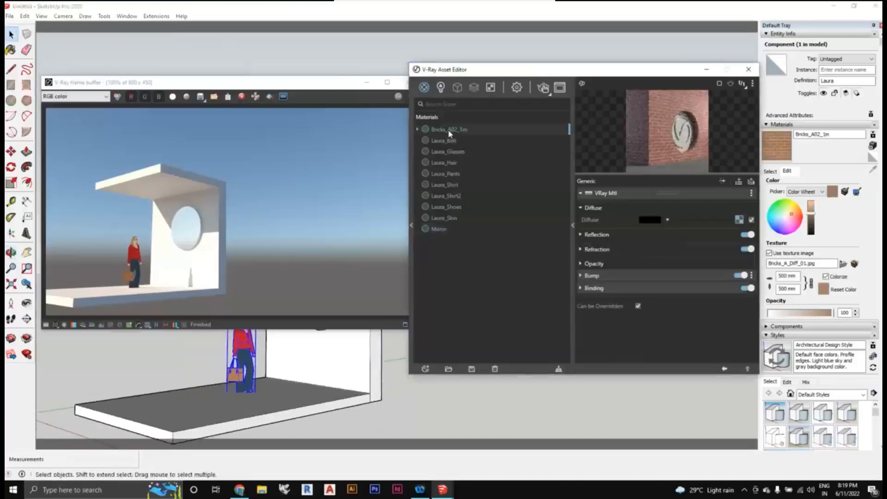
pyautogui.click(10, 49)
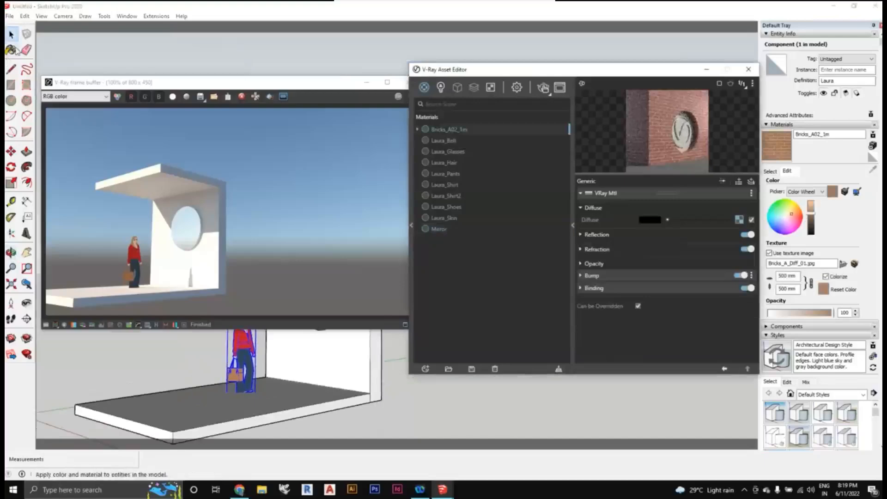
pyautogui.click(319, 355)
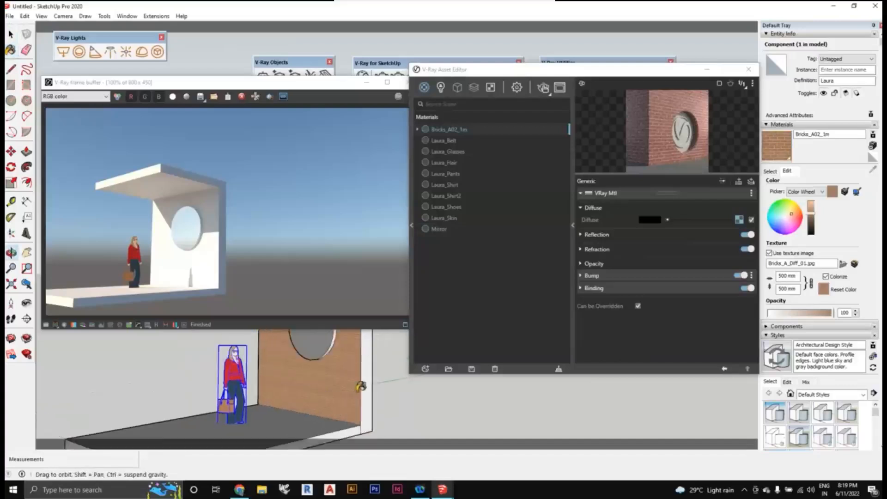
pyautogui.moveTo(366, 374); pyautogui.dragTo(359, 389, button='middle')
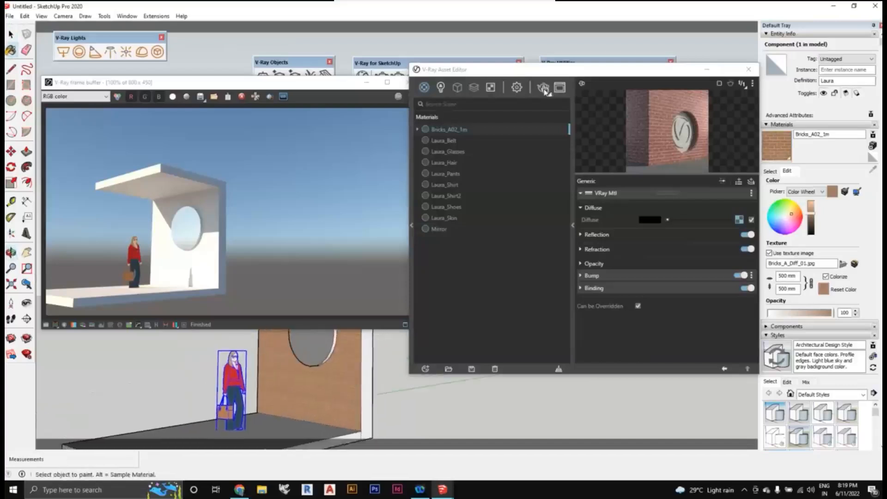
# Restart the interactive render with a closer view of the brick wall and mirror
pyautogui.click(544, 88)
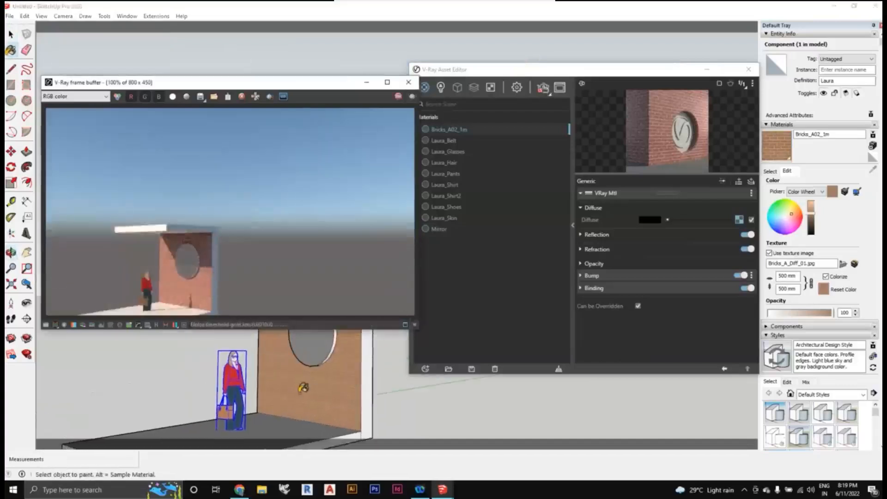
pyautogui.scroll(1, 316, 387)
pyautogui.scroll(2, 317, 387)
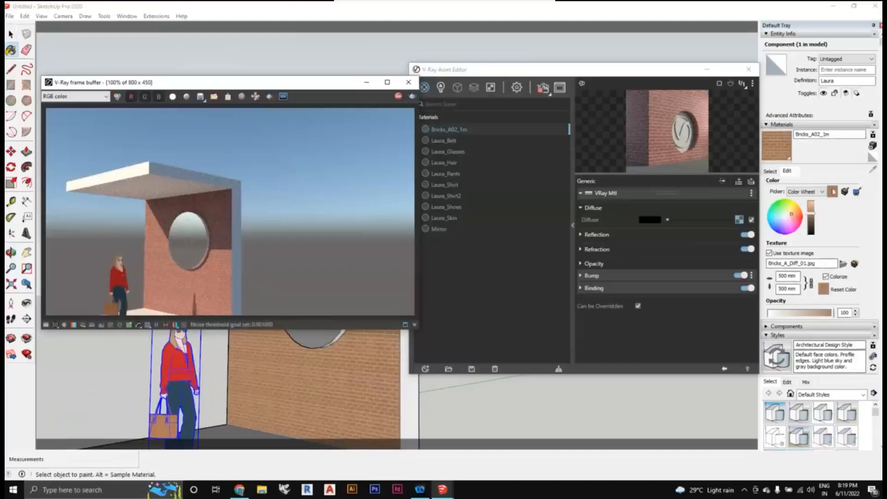
# Set the brick texture's width to 1000 mm with linked proportions and check the wall in the render
pyautogui.click(771, 172)
pyautogui.click(787, 172)
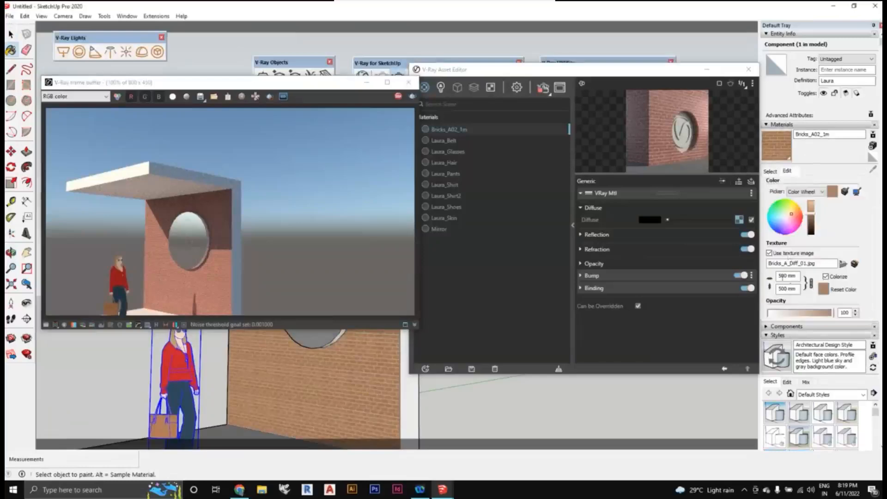
pyautogui.doubleClick(781, 276)
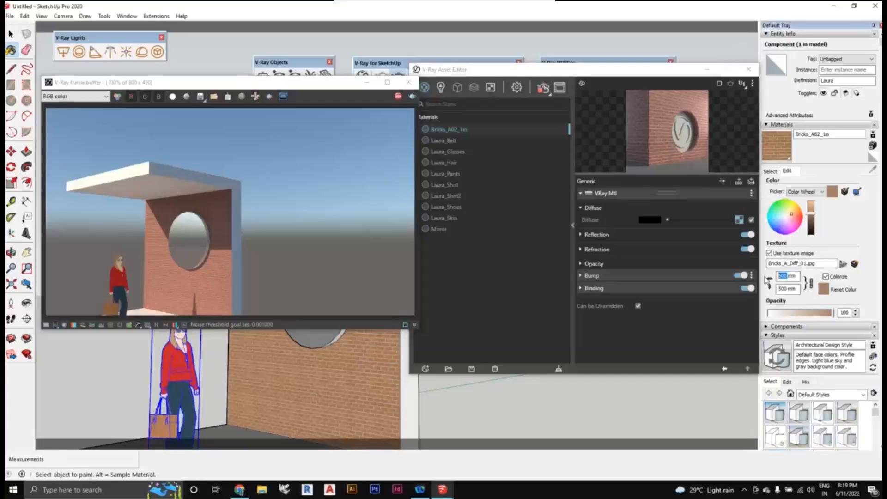
pyautogui.write('100')
pyautogui.press('Return')
pyautogui.write('0')
pyautogui.press('Return')
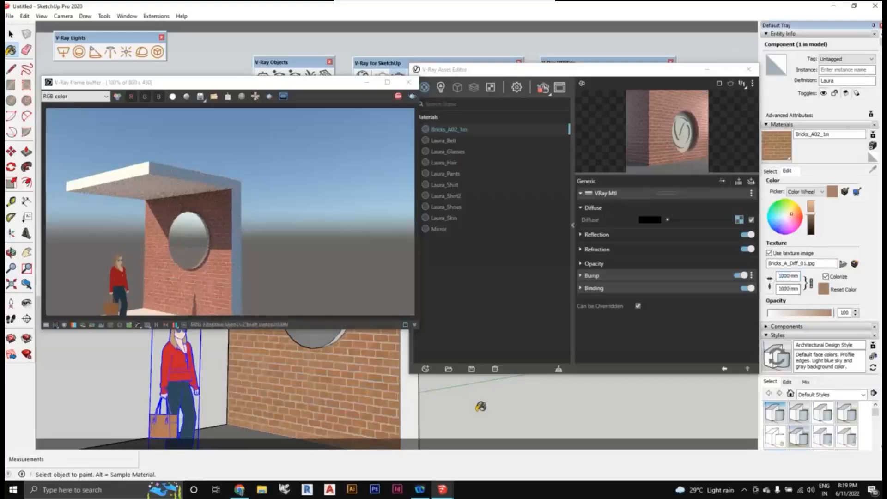
pyautogui.moveTo(481, 398); pyautogui.dragTo(470, 387, button='middle')
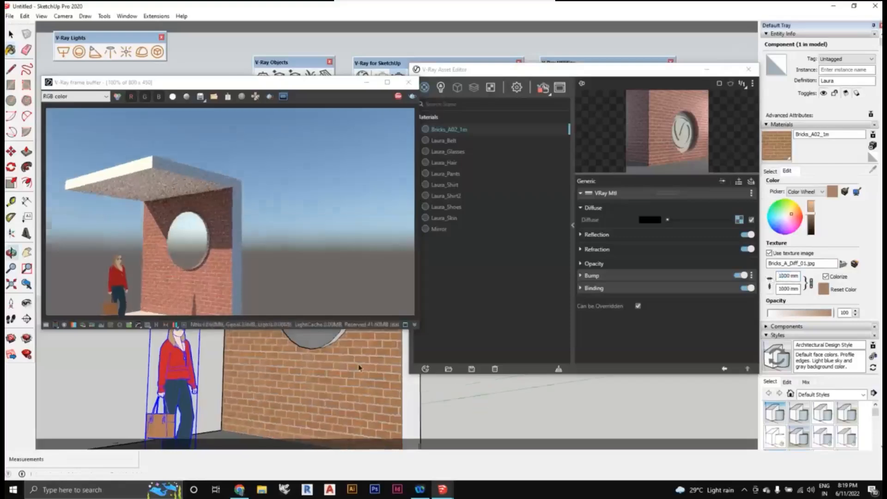
pyautogui.press('space')
pyautogui.moveTo(402, 395)
pyautogui.mouseDown(button='middle')
pyautogui.moveTo(415, 405)
pyautogui.moveTo(403, 419)
pyautogui.mouseUp(button='middle')
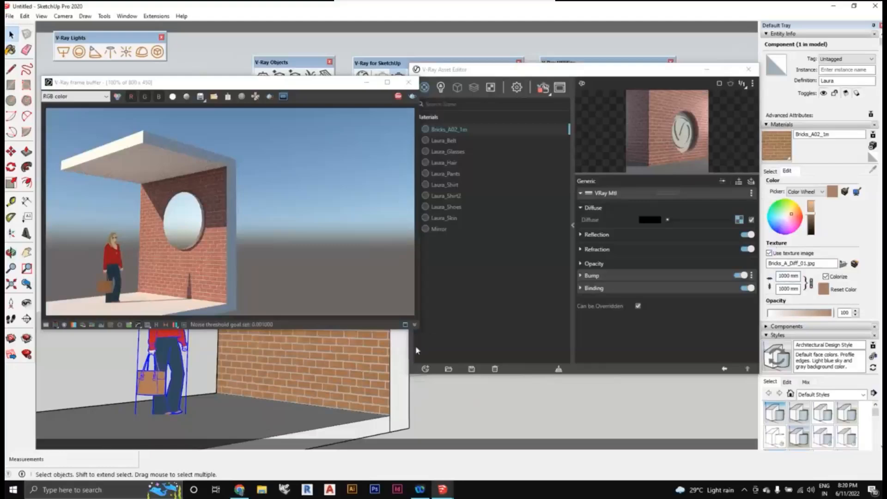
# Tint the Bricks_A02_1m material pink and compare the wall in the model and the render
pyautogui.click(793, 226)
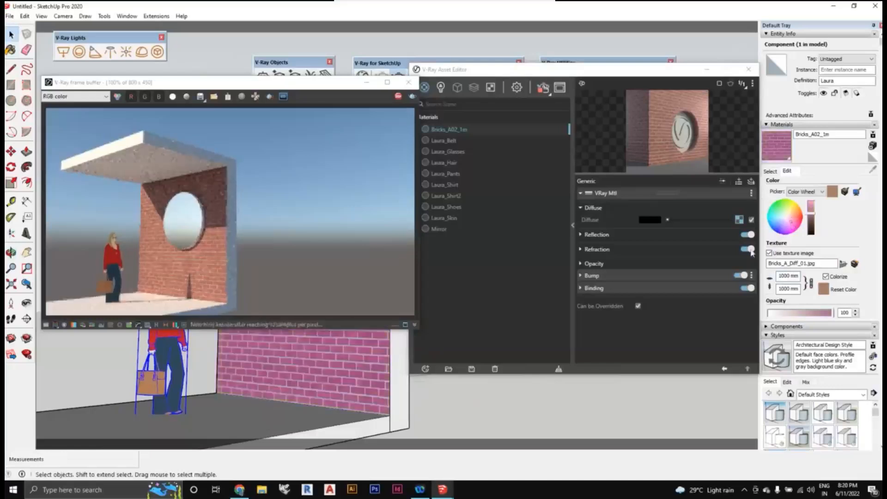
pyautogui.scroll(-2, 417, 420)
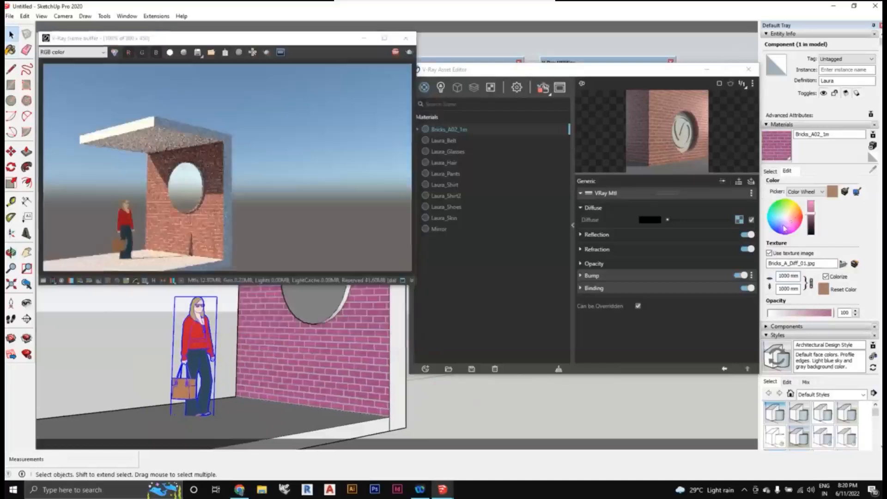
# Tint the Bricks_A02_1m material purple, and switch its V-Ray diffuse texture off and back on to compare the render
pyautogui.click(784, 227)
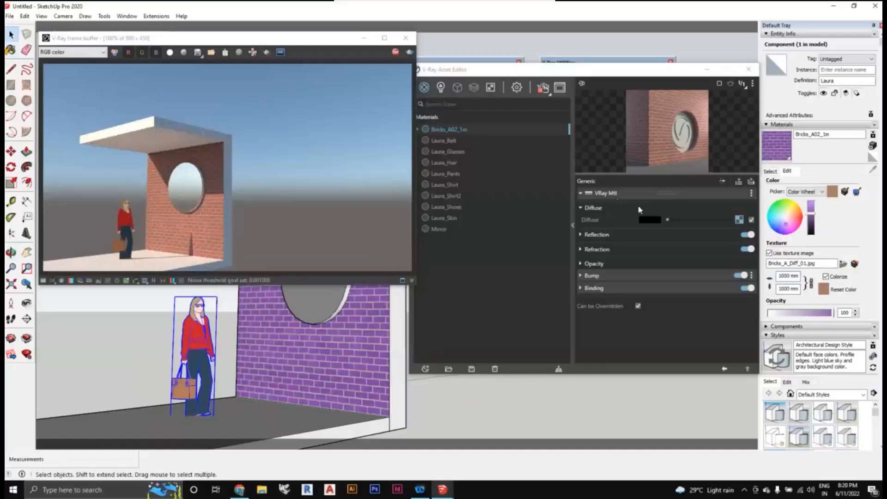
pyautogui.click(666, 225)
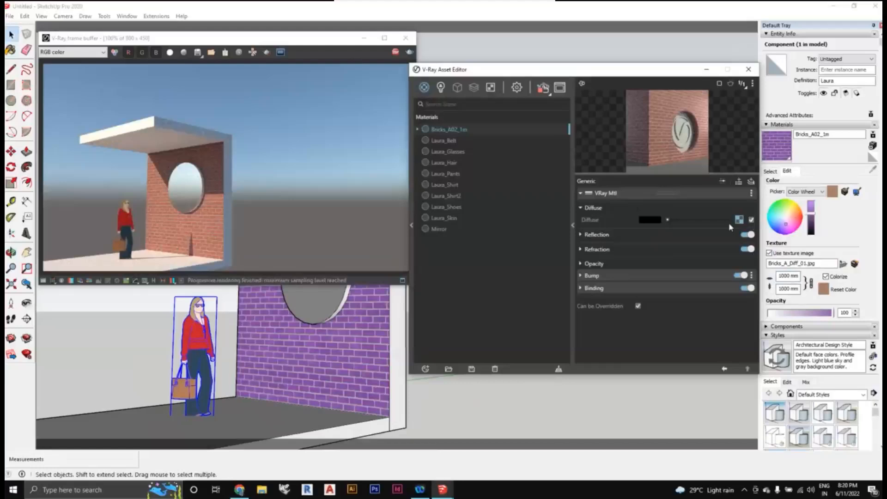
pyautogui.click(751, 219)
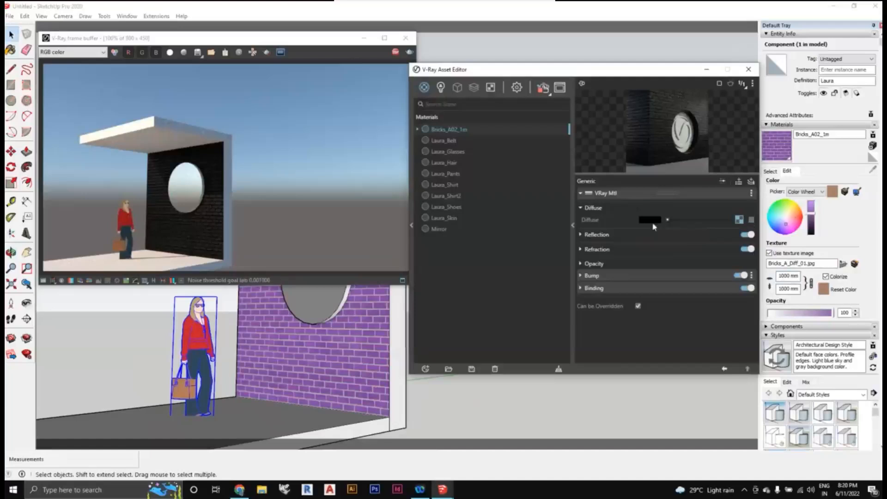
pyautogui.click(752, 219)
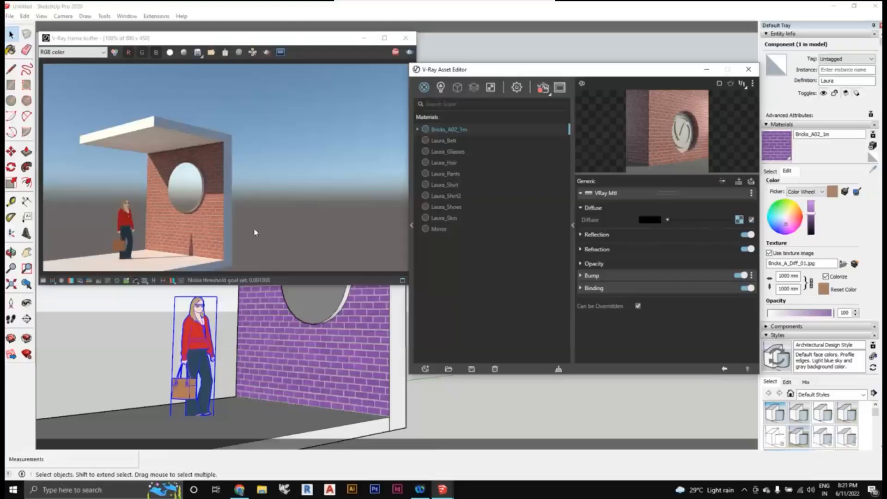
# Wrap the brick material's diffuse texture in a Color Correction map
pyautogui.rightClick(740, 222)
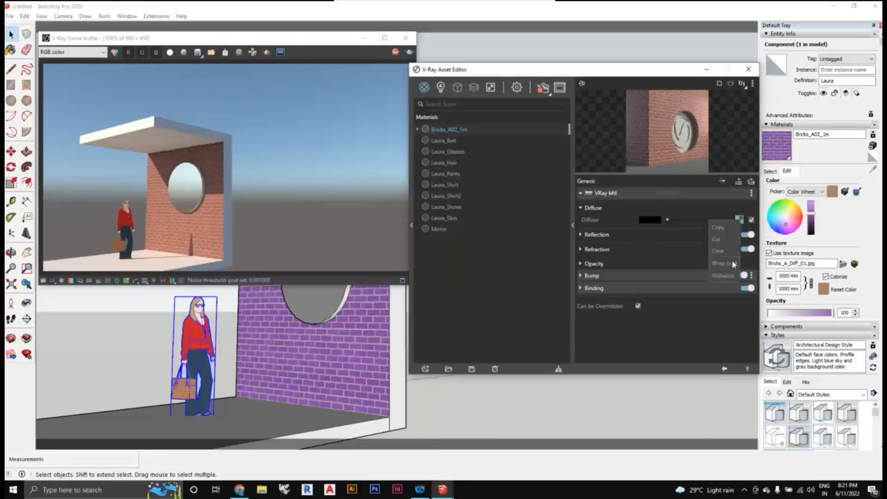
pyautogui.moveTo(733, 264)
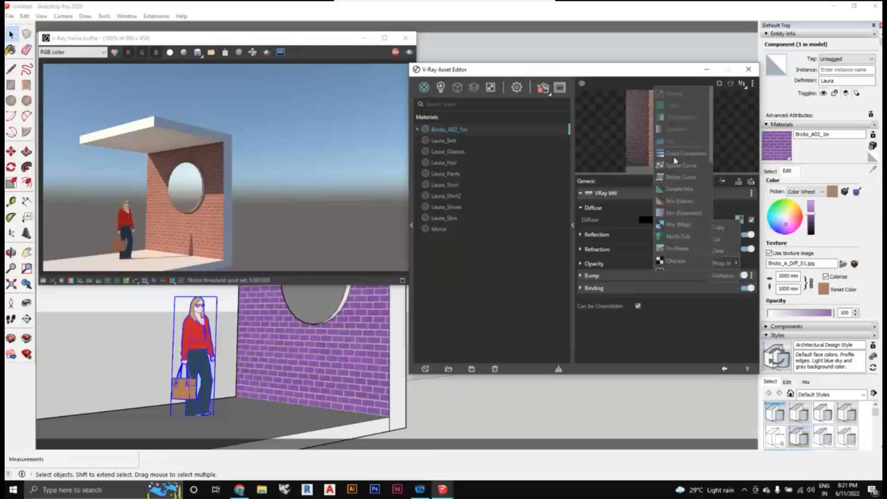
pyautogui.click(676, 157)
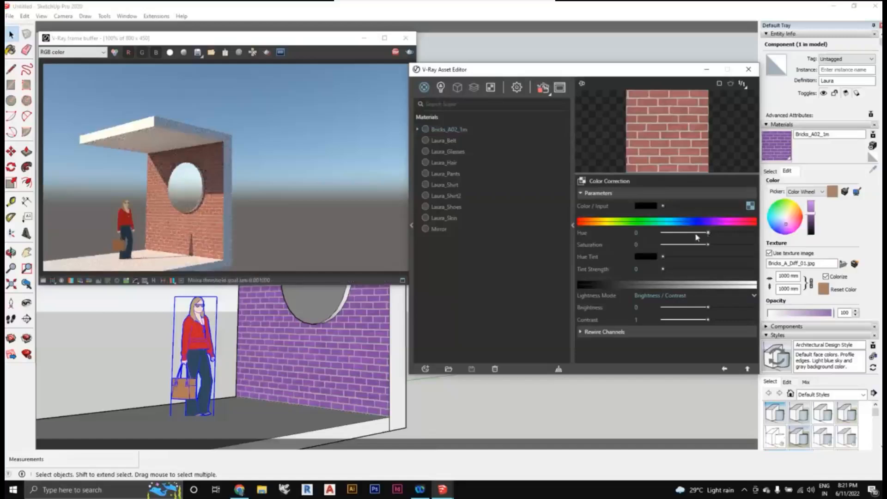
# Set the Color Correction's hue to 42.7 and its saturation to -0.16 to turn the bricks yellowish
pyautogui.click(697, 235)
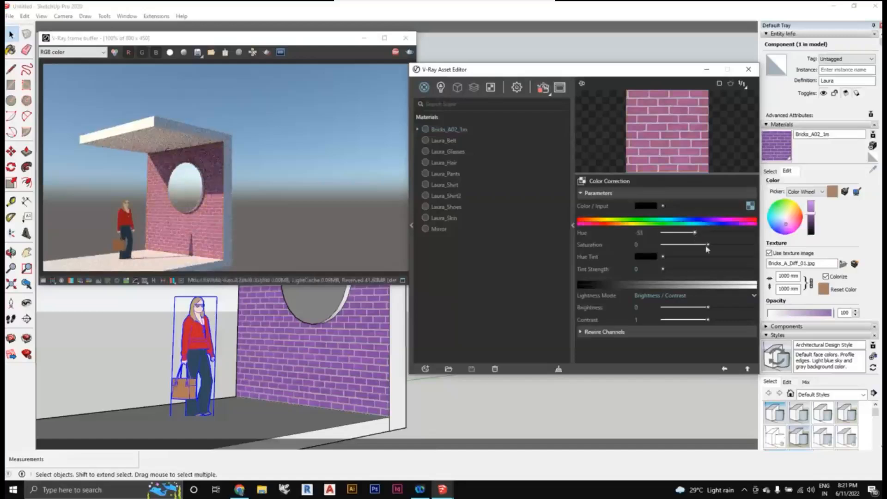
pyautogui.moveTo(706, 246); pyautogui.dragTo(702, 243)
pyautogui.click(703, 244)
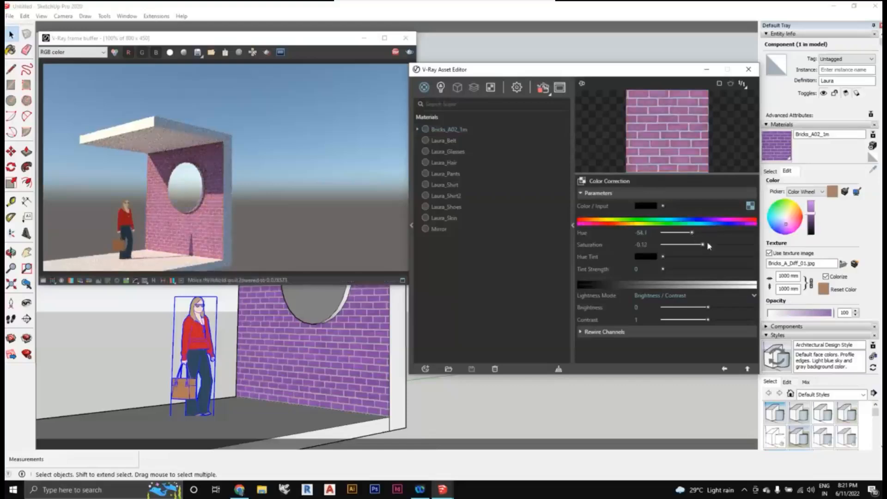
pyautogui.click(707, 245)
pyautogui.moveTo(702, 244); pyautogui.dragTo(689, 237)
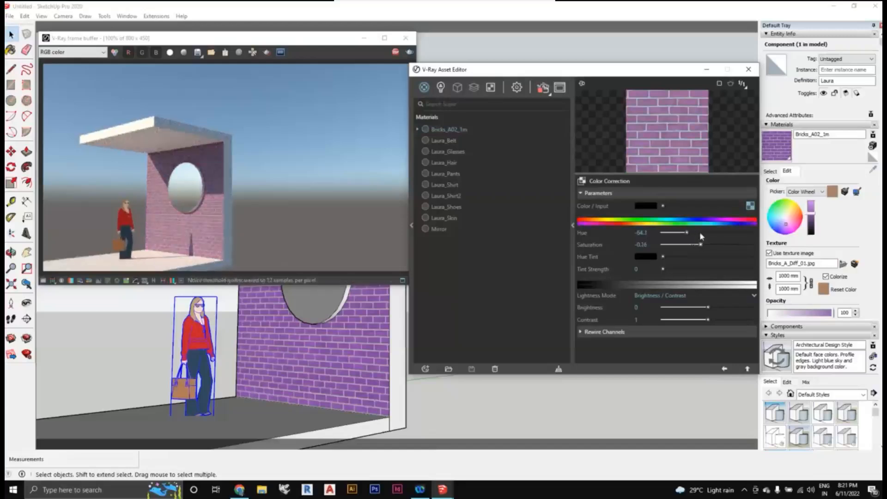
pyautogui.moveTo(687, 233); pyautogui.dragTo(700, 236)
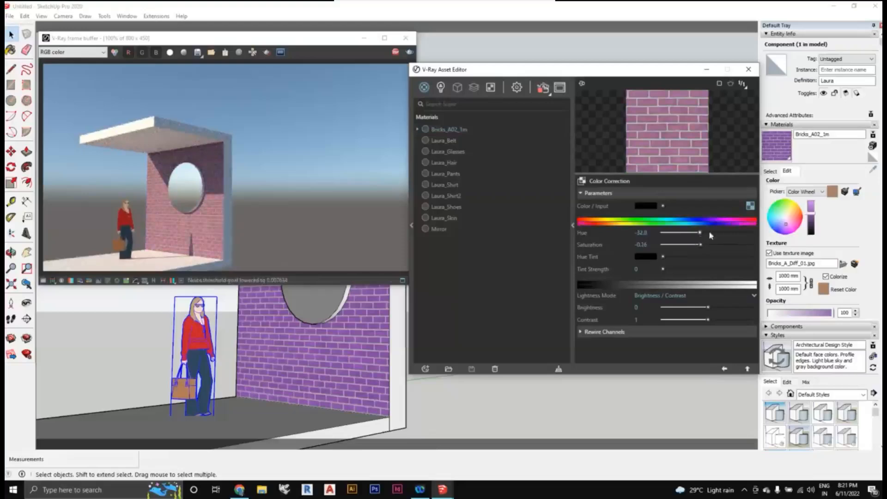
pyautogui.click(718, 233)
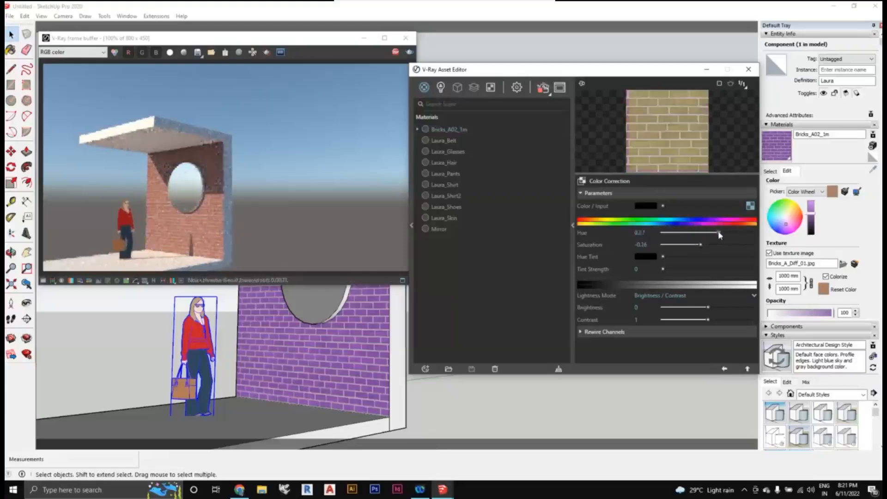
# Give the Color Correction a dark grey hue tint with strength 0.1, brightness -0.09 and contrast 1.125, and return to the brick material
pyautogui.click(673, 259)
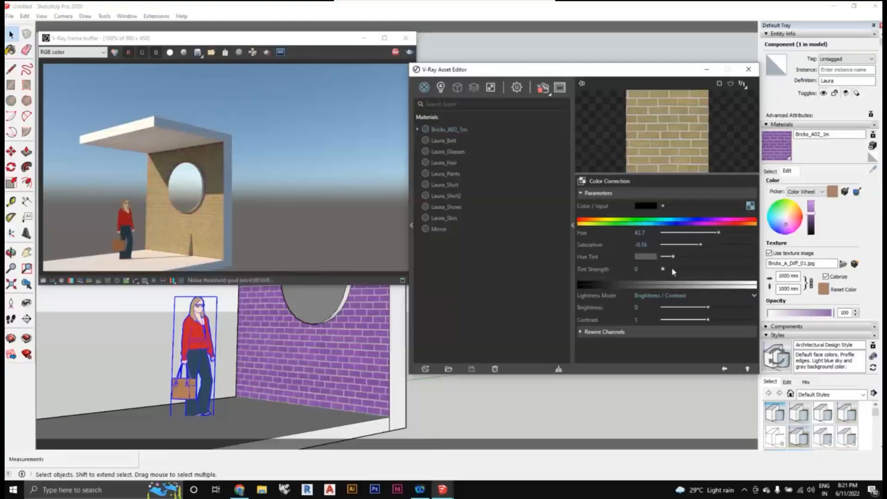
pyautogui.click(673, 270)
pyautogui.click(719, 309)
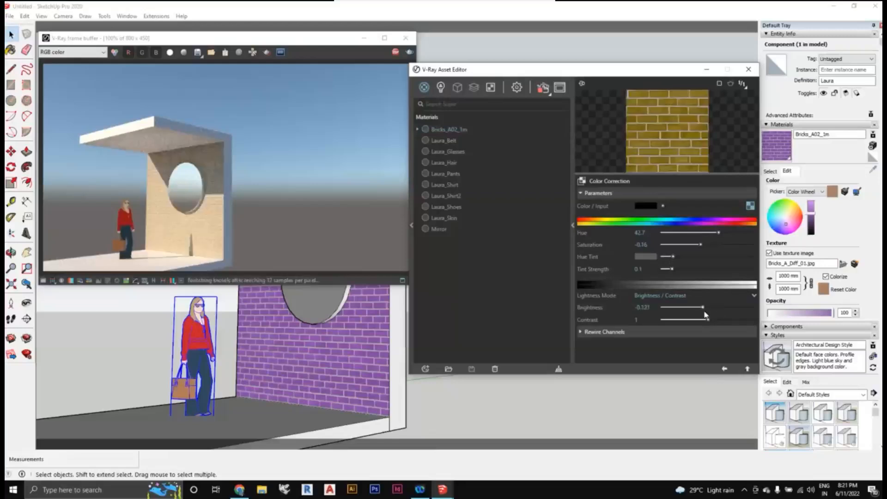
pyautogui.click(703, 308)
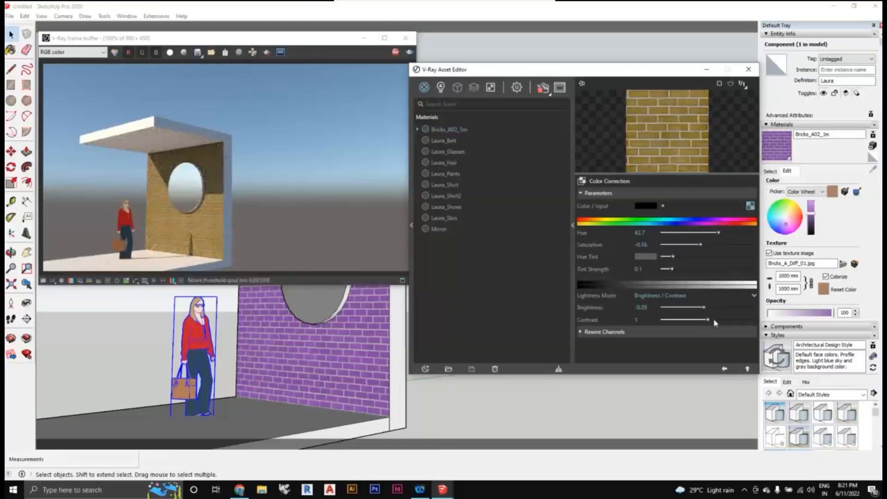
pyautogui.click(714, 320)
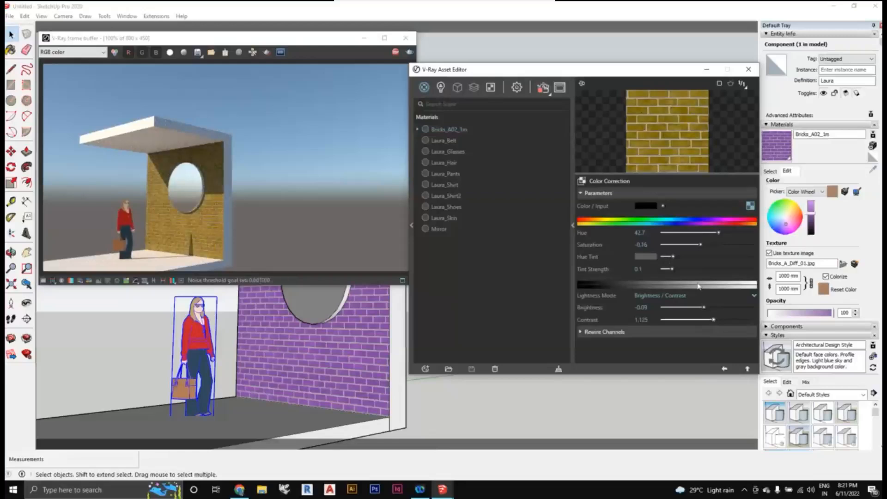
pyautogui.click(724, 370)
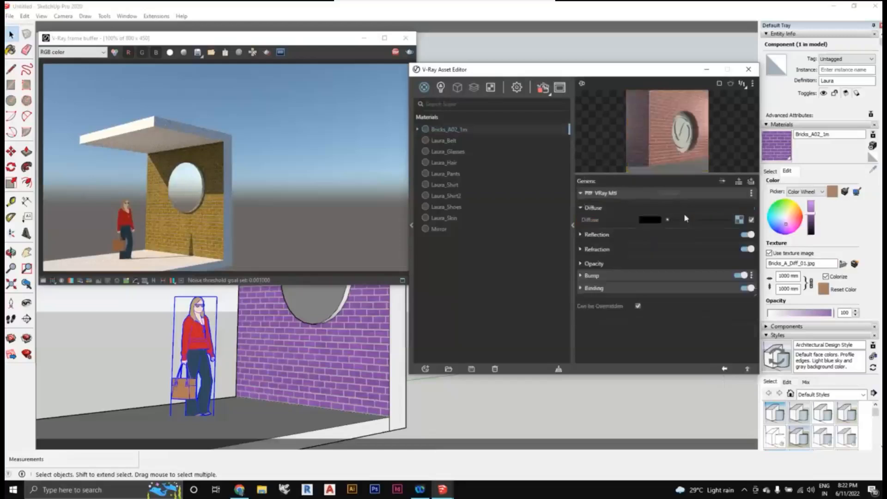
# Examine the reflection and refraction settings of the Bricks_A02_1m material
pyautogui.click(629, 235)
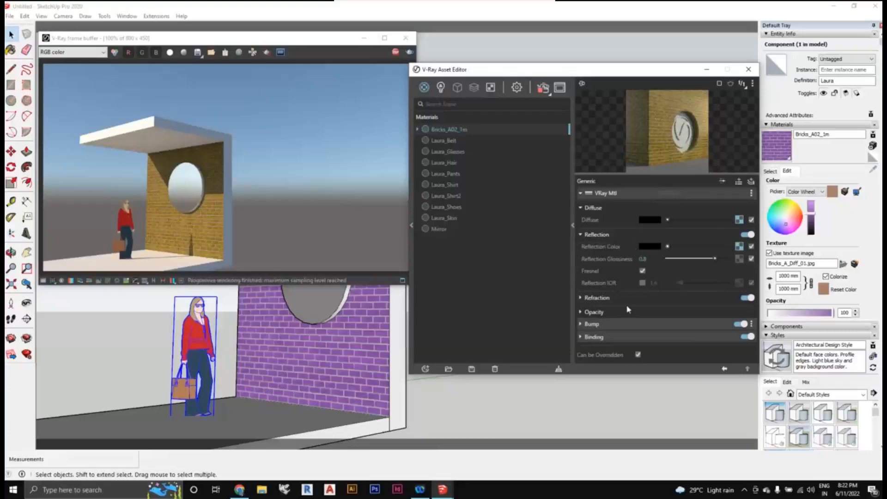
pyautogui.click(607, 300)
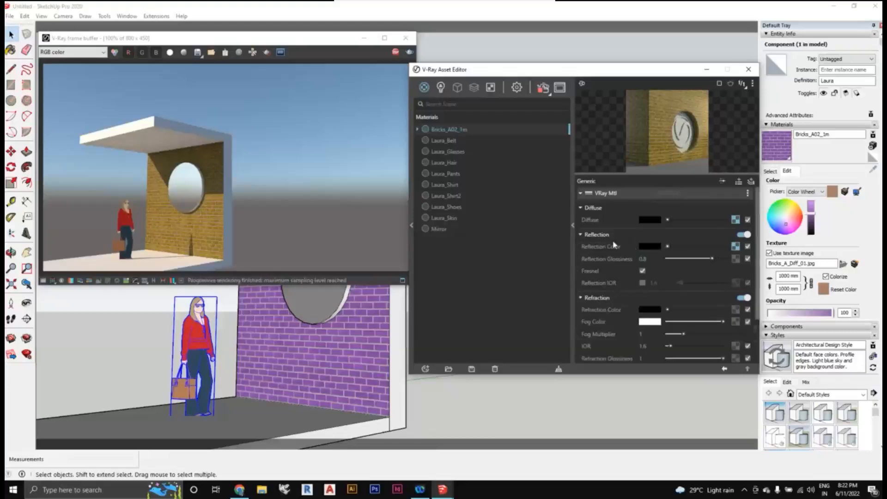
pyautogui.scroll(-2, 615, 245)
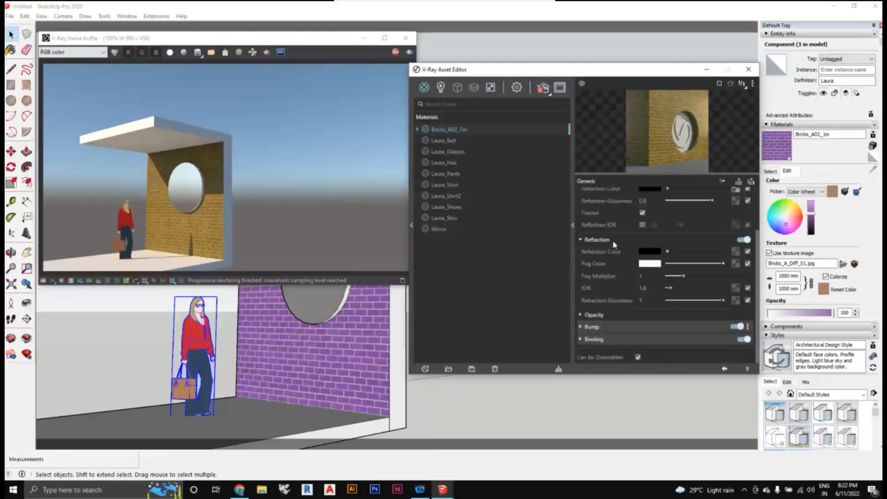
pyautogui.click(613, 241)
pyautogui.click(586, 235)
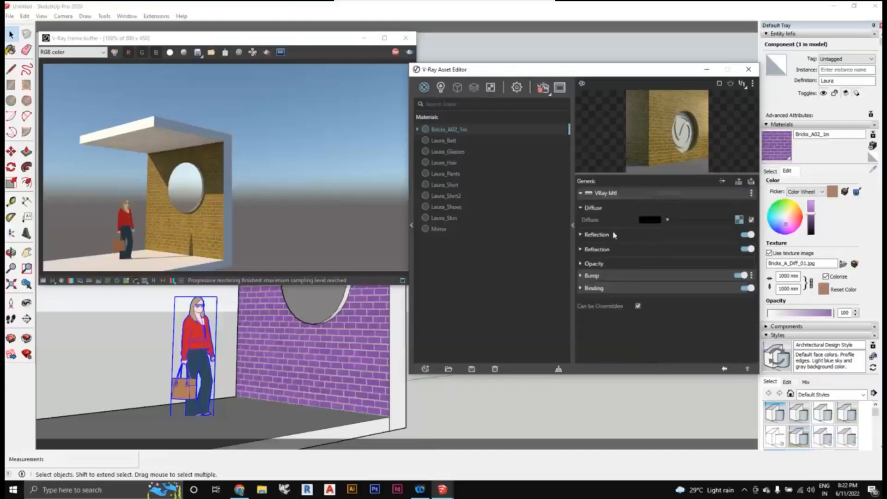
# Show the brick material's bump settings and limit the render to a close-up region of the wall beside the mirror
pyautogui.click(594, 276)
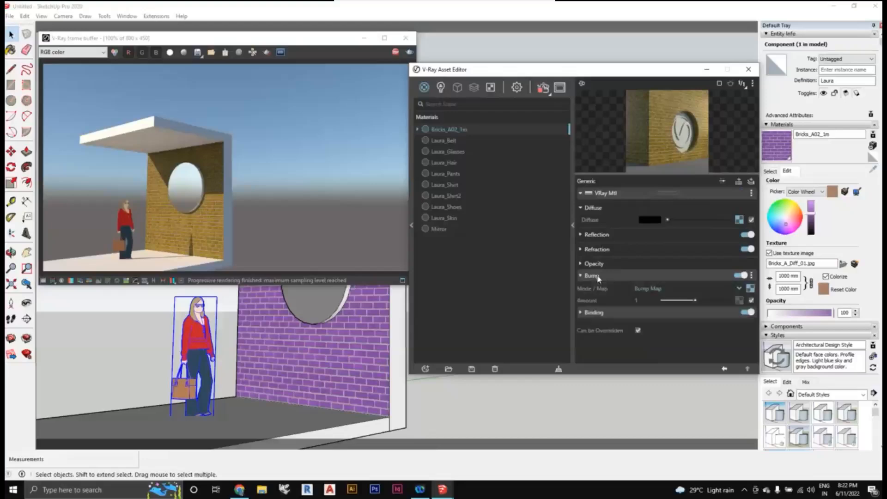
pyautogui.scroll(5, 313, 388)
pyautogui.moveTo(313, 388)
pyautogui.mouseDown(button='middle')
pyautogui.moveTo(307, 404)
pyautogui.moveTo(344, 396)
pyautogui.mouseUp(button='middle')
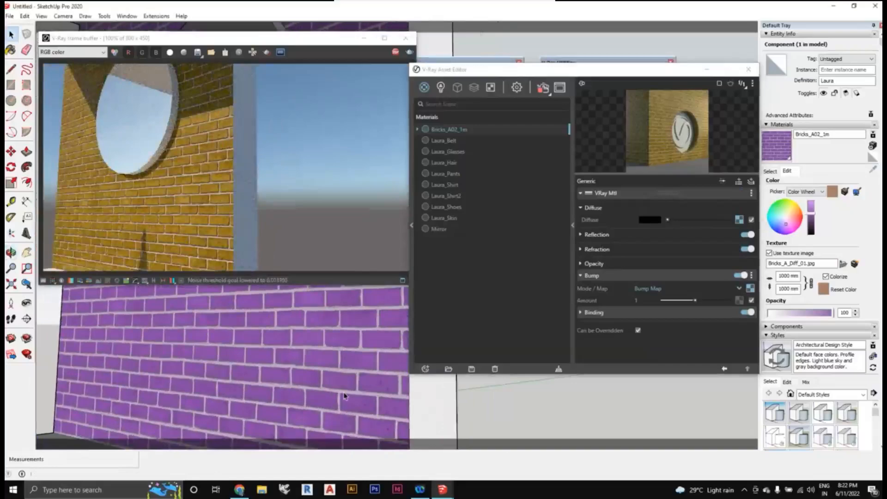
pyautogui.scroll(3, 345, 396)
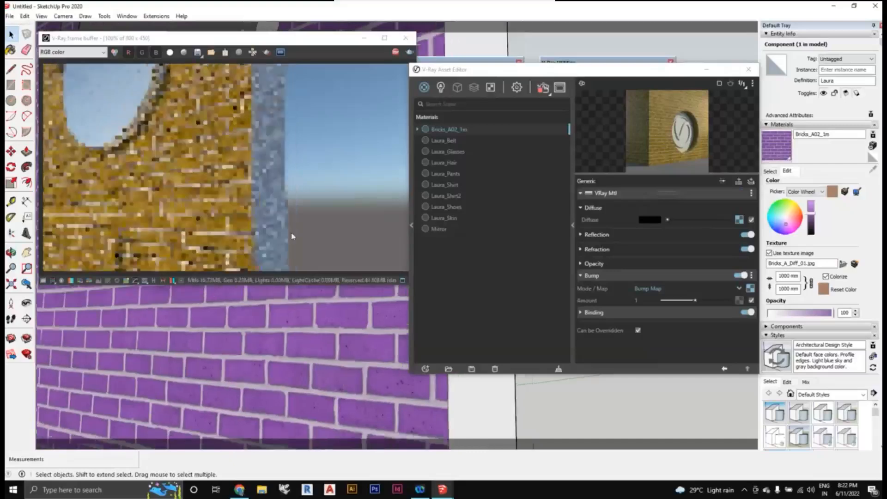
pyautogui.moveTo(338, 397); pyautogui.dragTo(341, 386, button='middle')
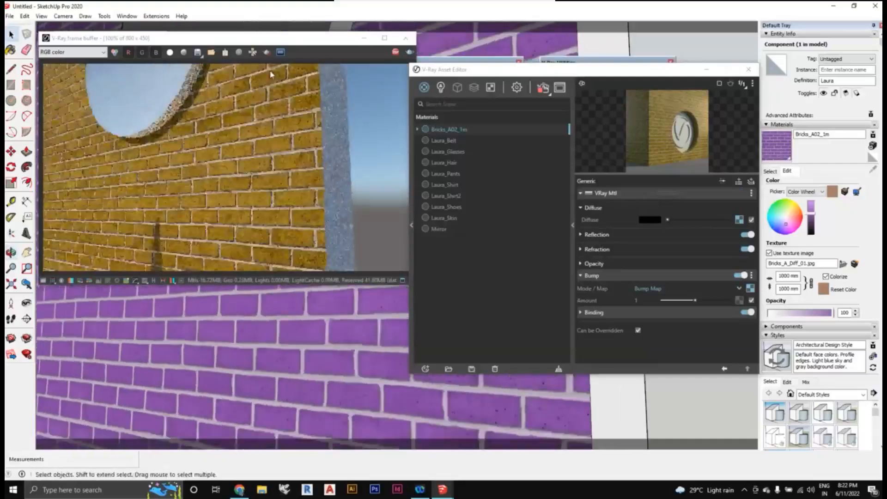
pyautogui.click(269, 53)
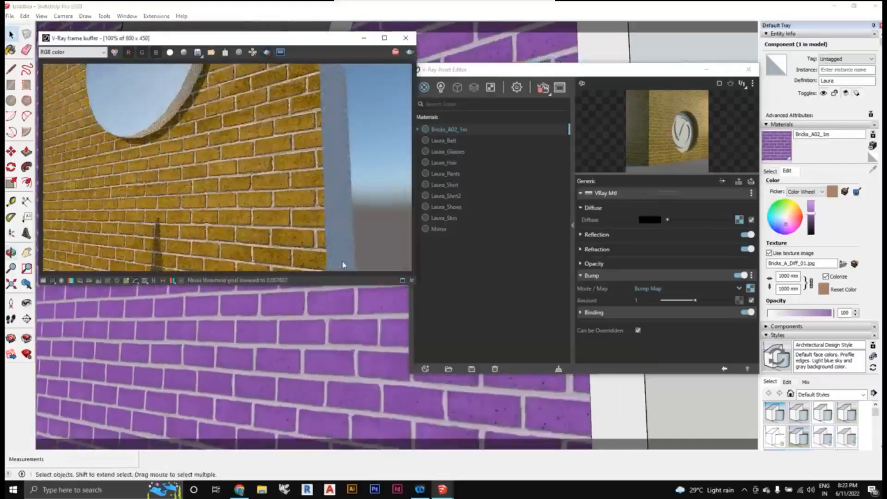
pyautogui.moveTo(342, 264)
pyautogui.mouseDown()
pyautogui.moveTo(264, 180)
pyautogui.moveTo(190, 66)
pyautogui.mouseUp()
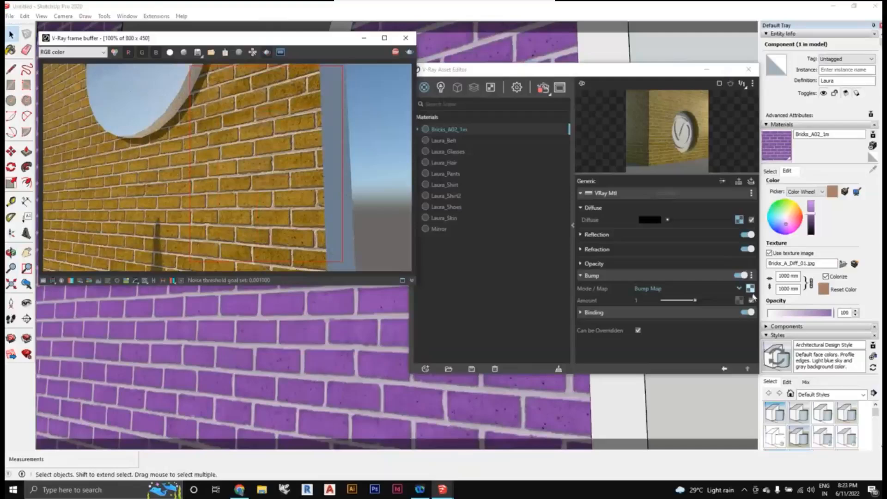
# Switch the brick material's bump off and back on to compare the wall's relief in the render region
pyautogui.click(740, 276)
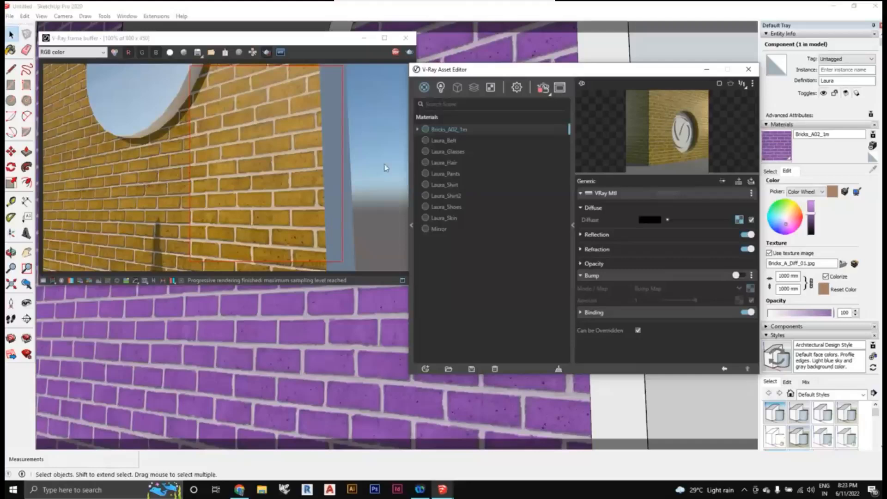
pyautogui.click(742, 276)
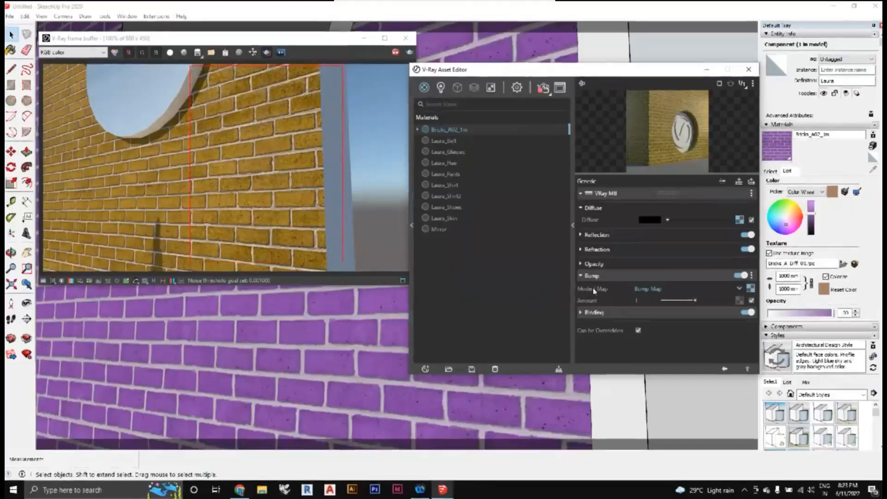
pyautogui.moveTo(601, 292)
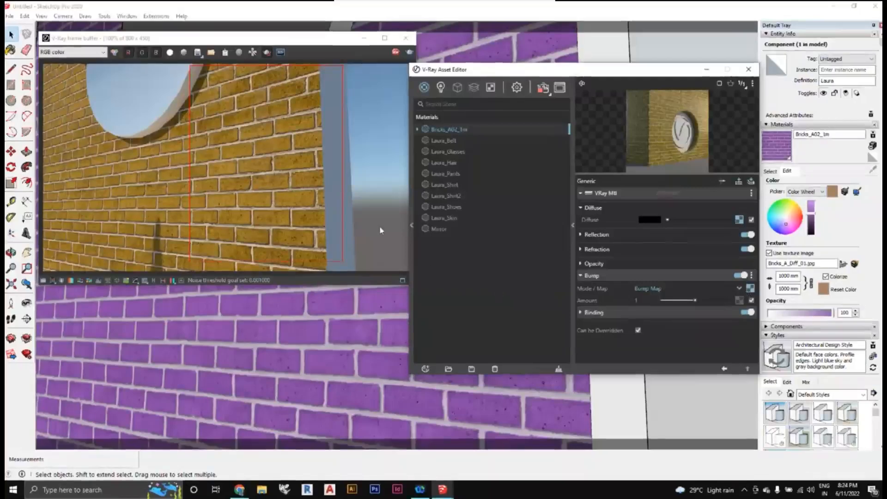
# Examine the brick material's binding settings for color, opacity and texture mode
pyautogui.click(617, 314)
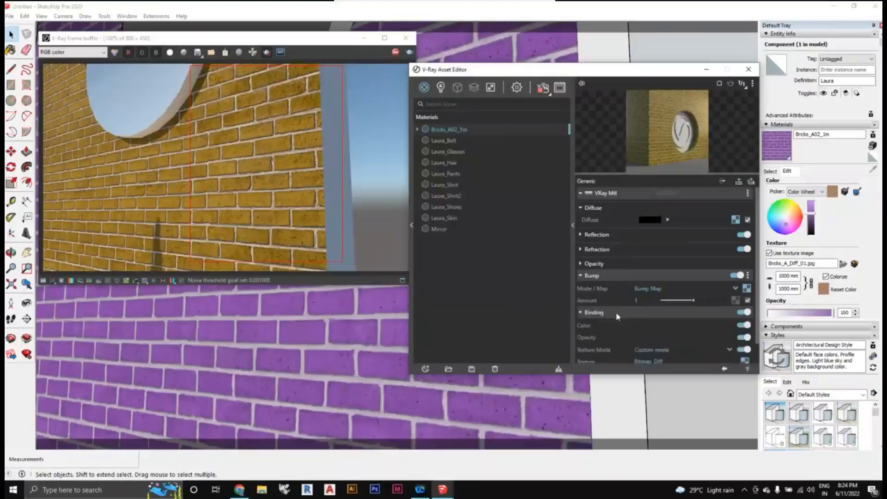
pyautogui.scroll(-1, 617, 312)
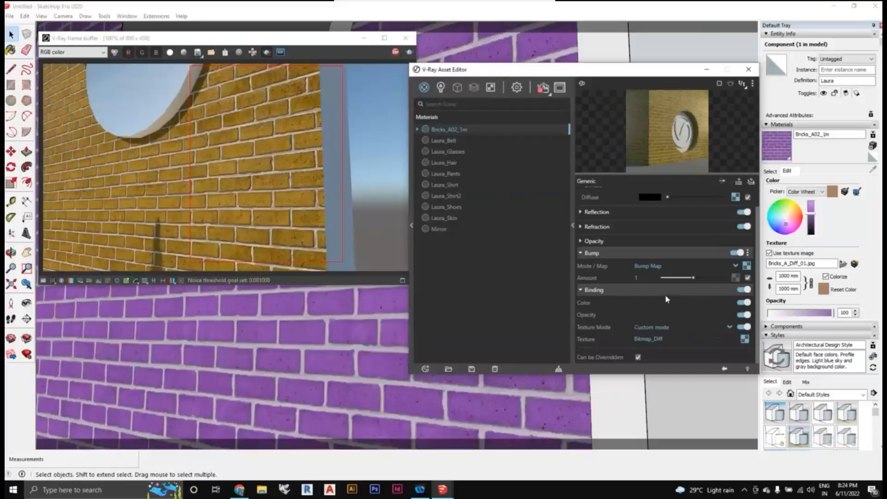
pyautogui.scroll(1, 658, 307)
pyautogui.click(652, 313)
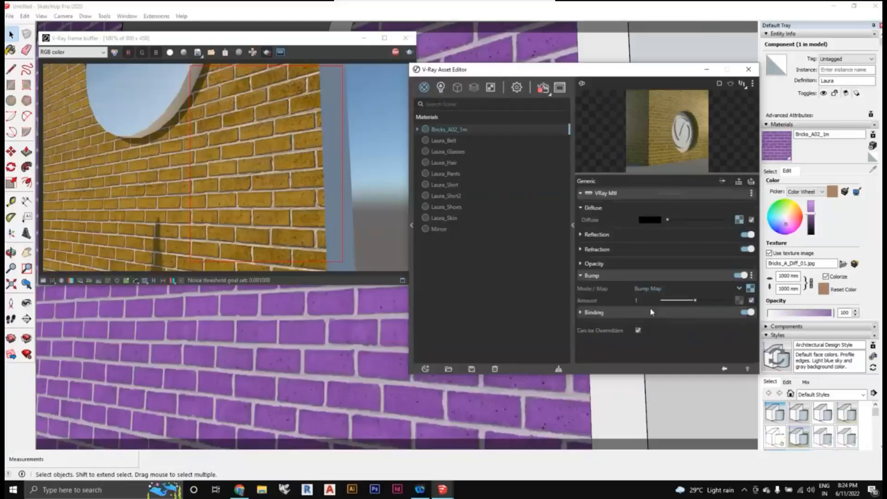
# Stop the interactive render and bring the whole structure back into the model view
pyautogui.click(542, 92)
pyautogui.scroll(-6, 333, 319)
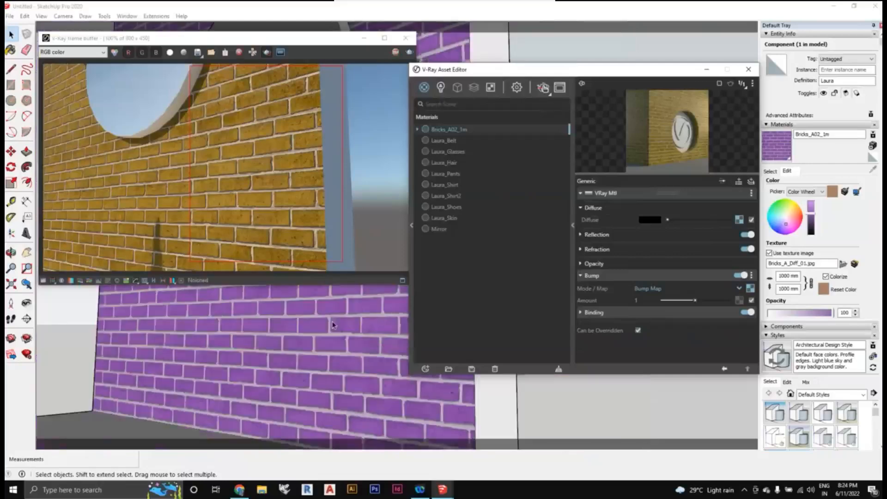
pyautogui.scroll(-3, 333, 324)
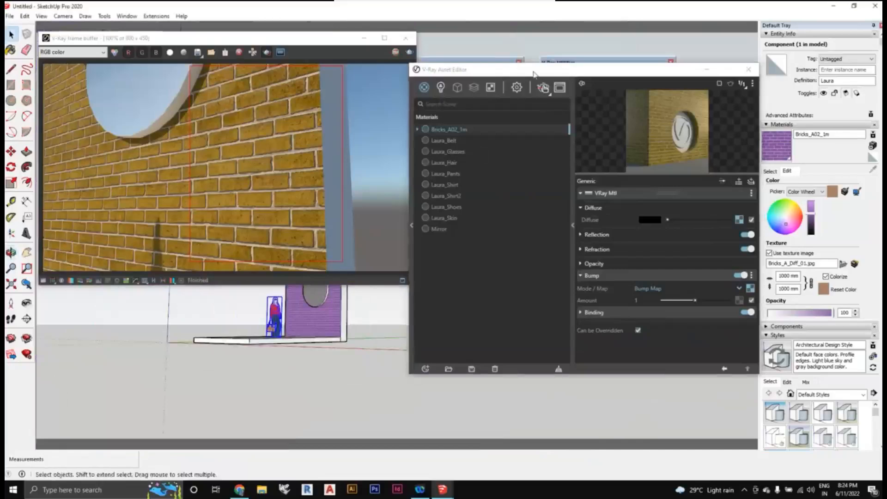
pyautogui.moveTo(534, 74); pyautogui.dragTo(612, 16)
pyautogui.moveTo(419, 358); pyautogui.dragTo(453, 382, button='middle')
pyautogui.scroll(1, 435, 368)
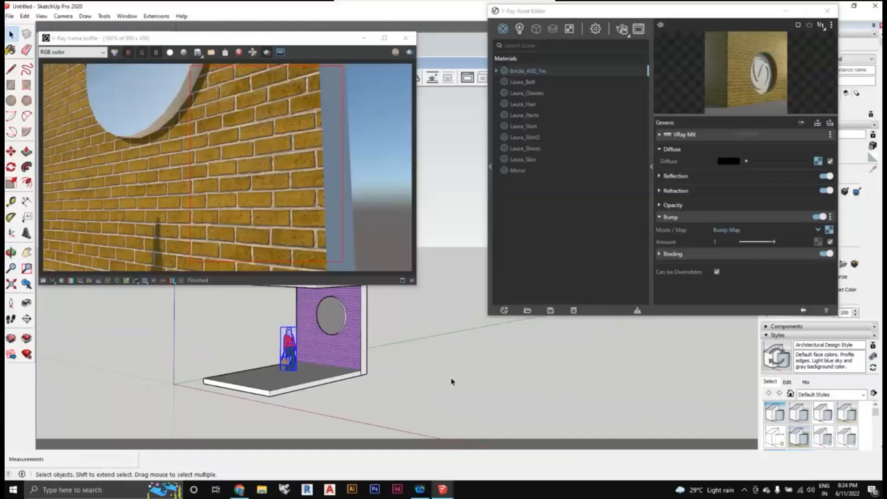
pyautogui.moveTo(443, 373)
pyautogui.mouseDown(button='middle')
pyautogui.moveTo(448, 389)
pyautogui.moveTo(385, 393)
pyautogui.moveTo(400, 412)
pyautogui.moveTo(418, 414)
pyautogui.moveTo(370, 401)
pyautogui.mouseUp(button='middle')
pyautogui.press('r')
pyautogui.click(365, 404)
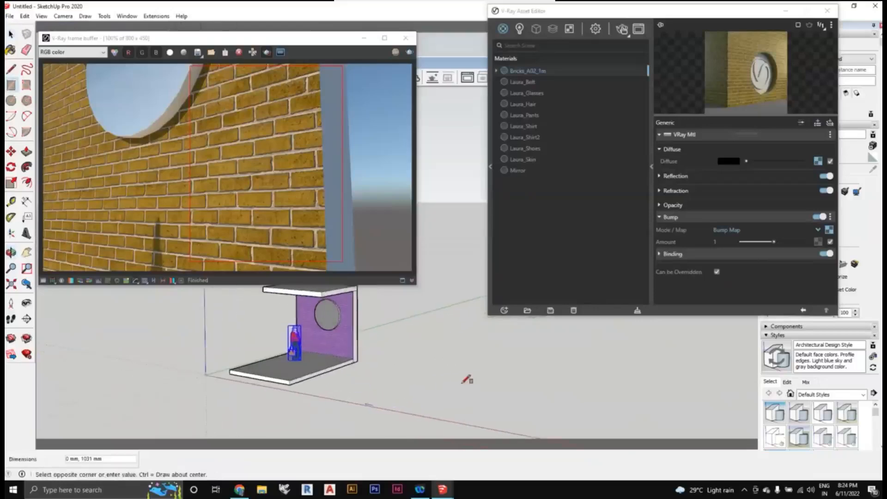
pyautogui.click(491, 384)
pyautogui.press('p')
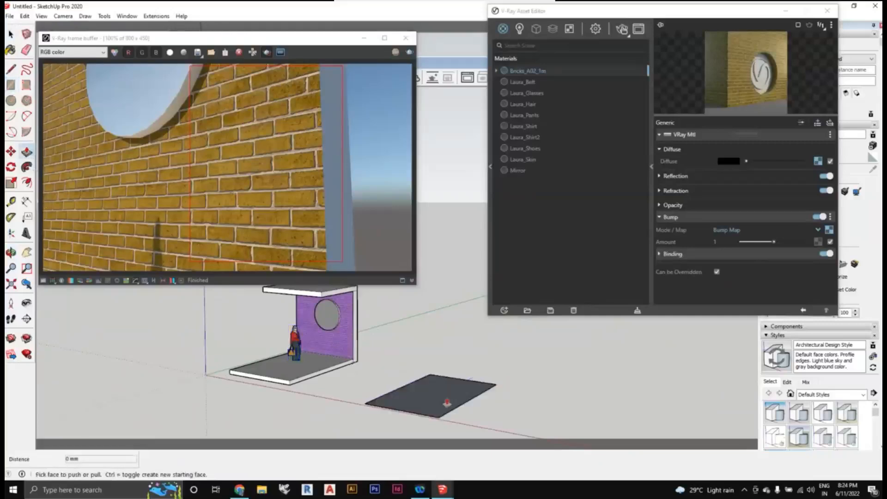
pyautogui.scroll(3, 446, 402)
pyautogui.click(446, 402)
pyautogui.click(395, 389)
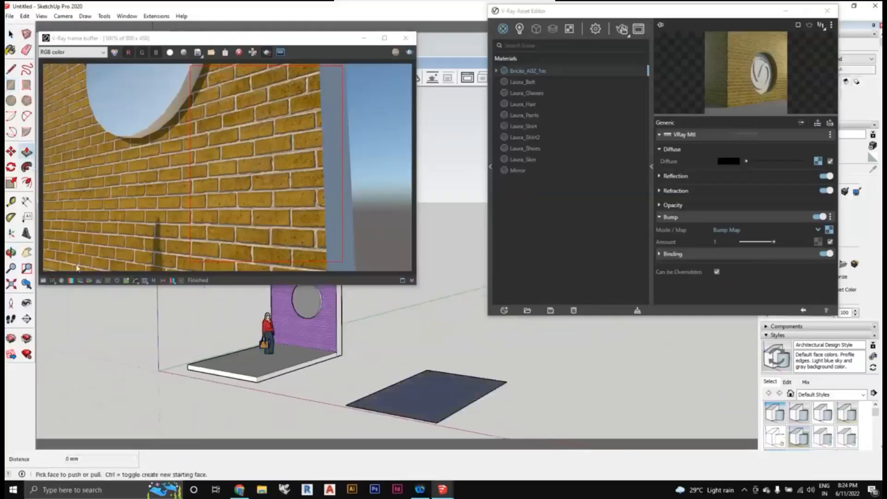
pyautogui.hotkey('ctrl', 'z')
pyautogui.hotkey('ctrl', 'z')
# Paint the platform's floor with the Groundcover River Rock 4 inch material from the landscaping and fencing collection
pyautogui.press('b')
pyautogui.scroll(5, 344, 399)
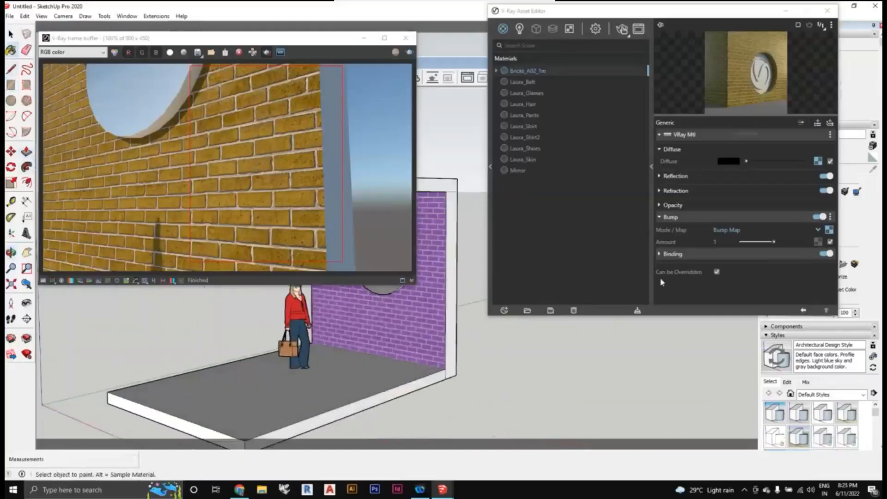
pyautogui.click(786, 11)
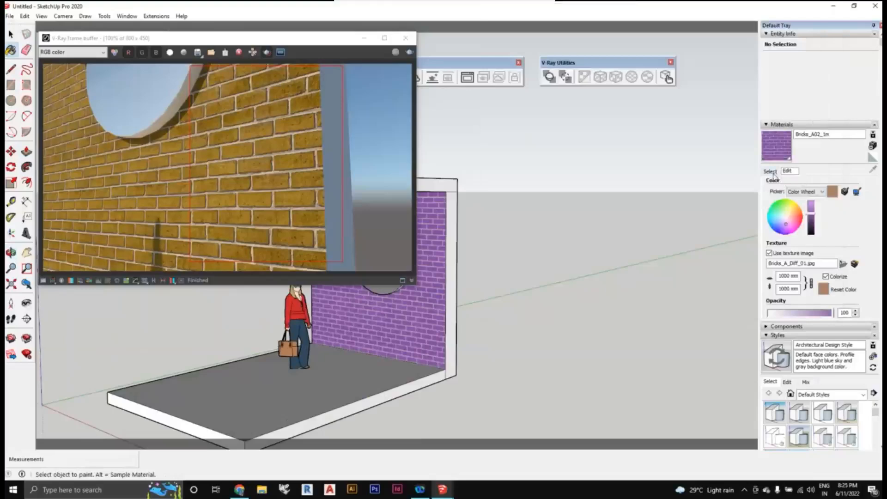
pyautogui.click(771, 172)
pyautogui.click(803, 307)
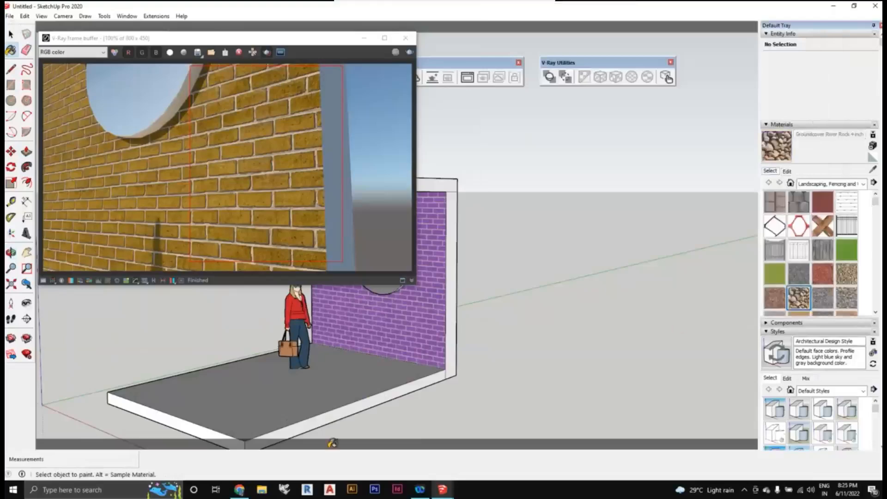
pyautogui.moveTo(329, 444); pyautogui.dragTo(405, 388, button='middle')
pyautogui.scroll(3, 357, 375)
pyautogui.click(356, 374)
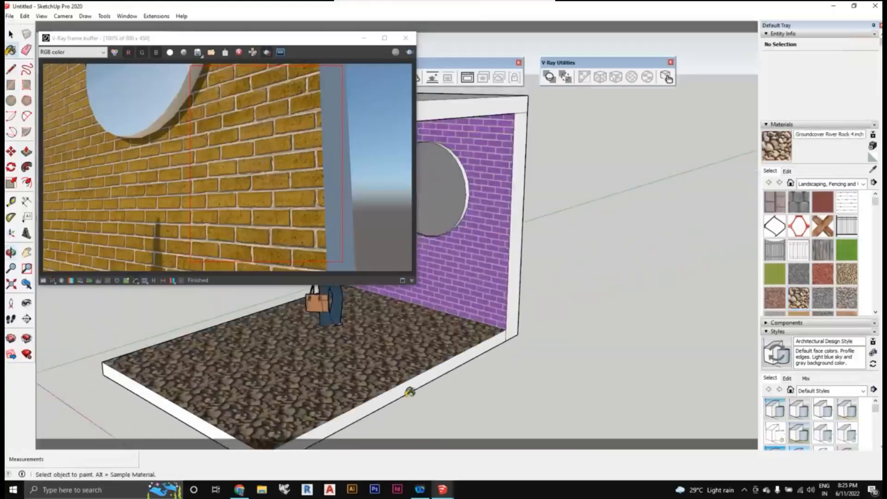
# Reopen the V-Ray Asset Editor and start the interactive render of the scene with the rock-covered floor
pyautogui.scroll(3, 370, 379)
pyautogui.scroll(-3, 388, 386)
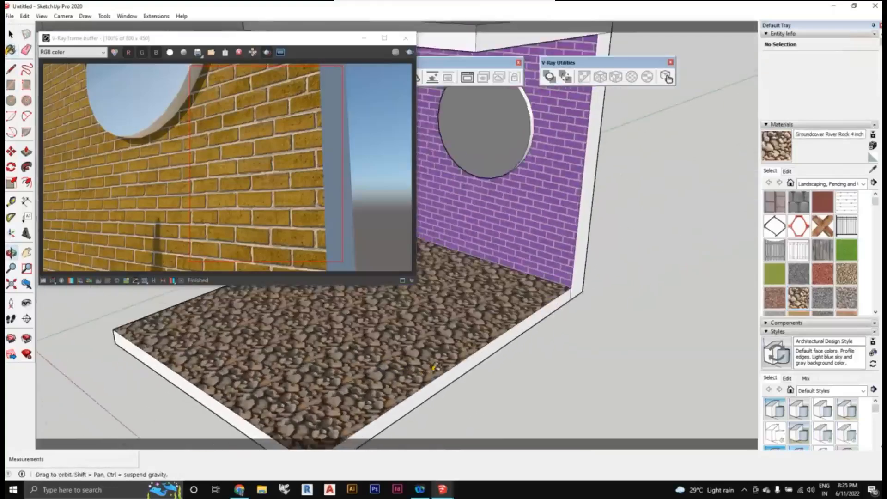
pyautogui.click(425, 72)
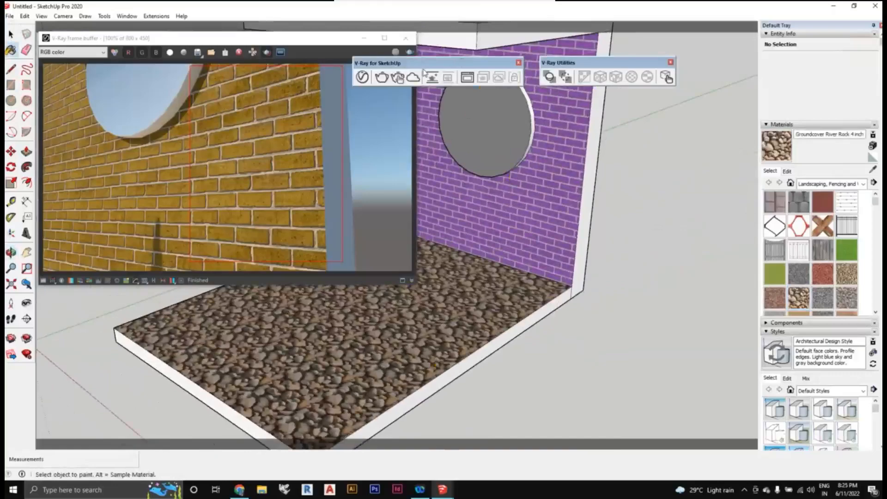
pyautogui.click(362, 77)
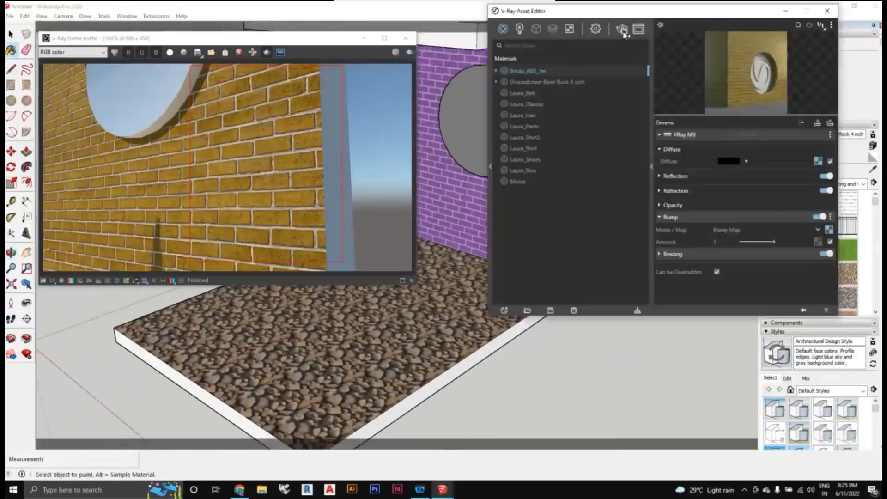
pyautogui.click(622, 29)
# Examine the river rock floor up close in the interactive render and judge how much relief the stones show
pyautogui.scroll(2, 362, 393)
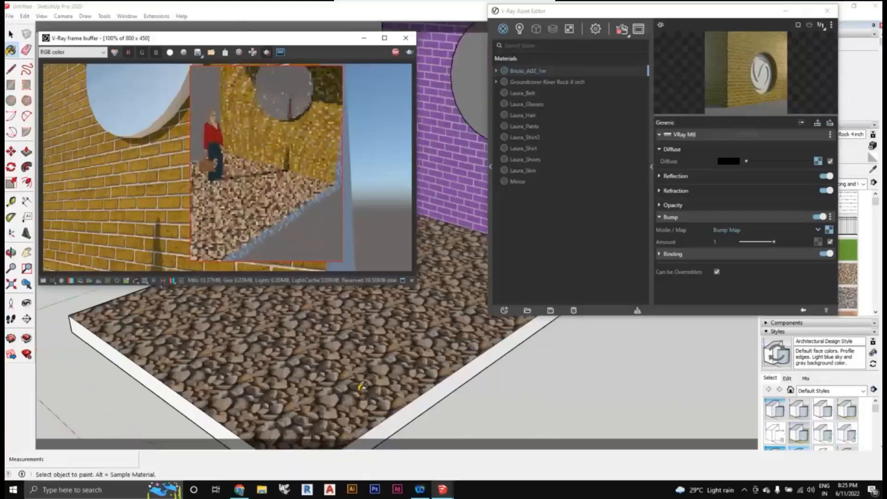
pyautogui.scroll(3, 393, 372)
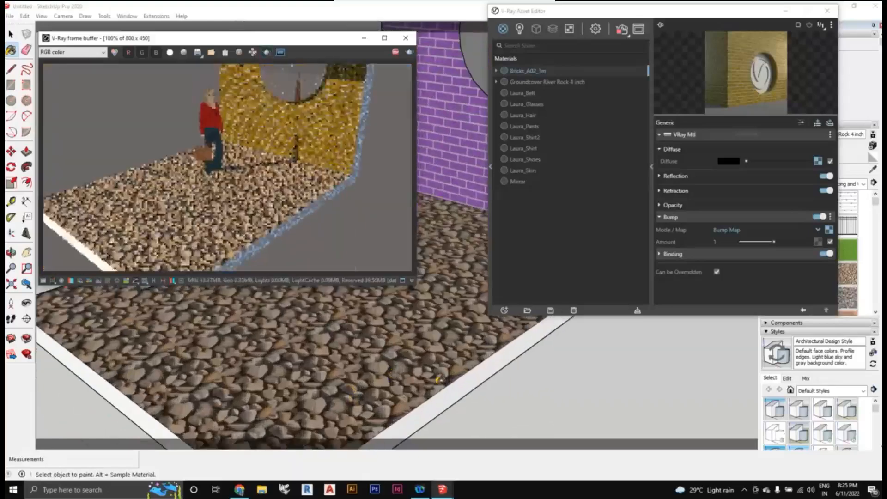
pyautogui.scroll(4, 430, 395)
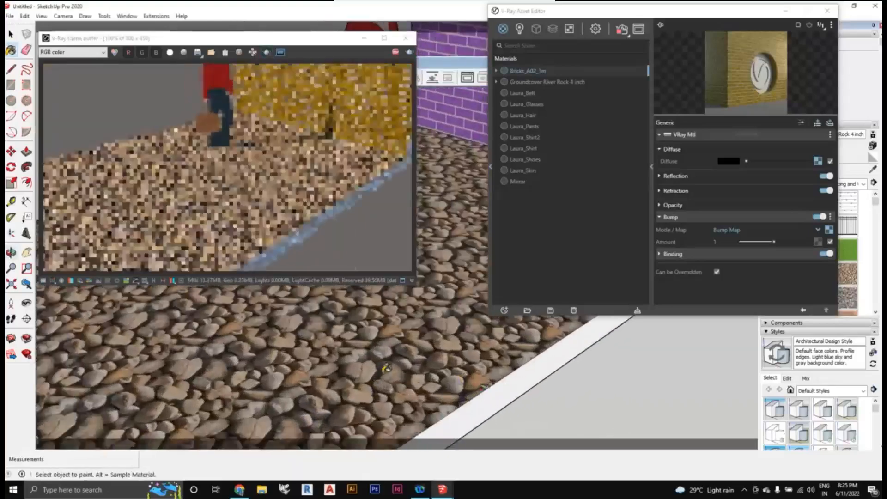
pyautogui.scroll(2, 401, 380)
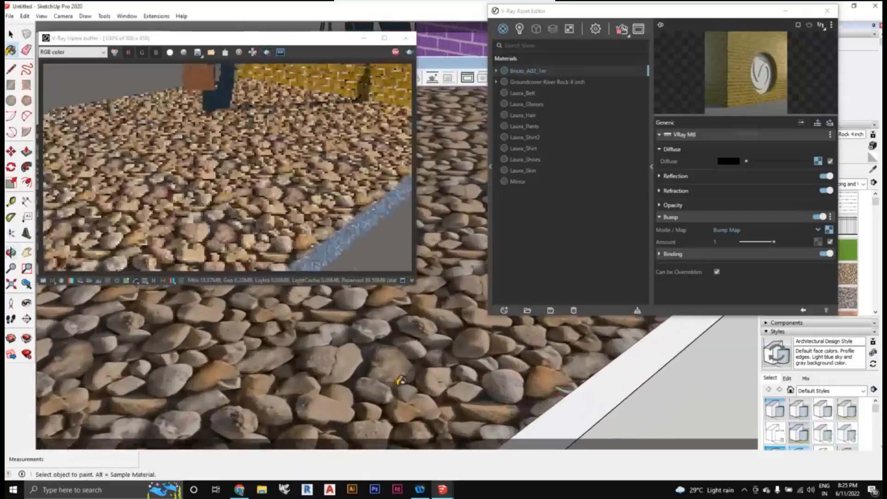
pyautogui.moveTo(432, 372)
pyautogui.mouseDown(button='middle')
pyautogui.moveTo(428, 354)
pyautogui.moveTo(428, 395)
pyautogui.mouseUp(button='middle')
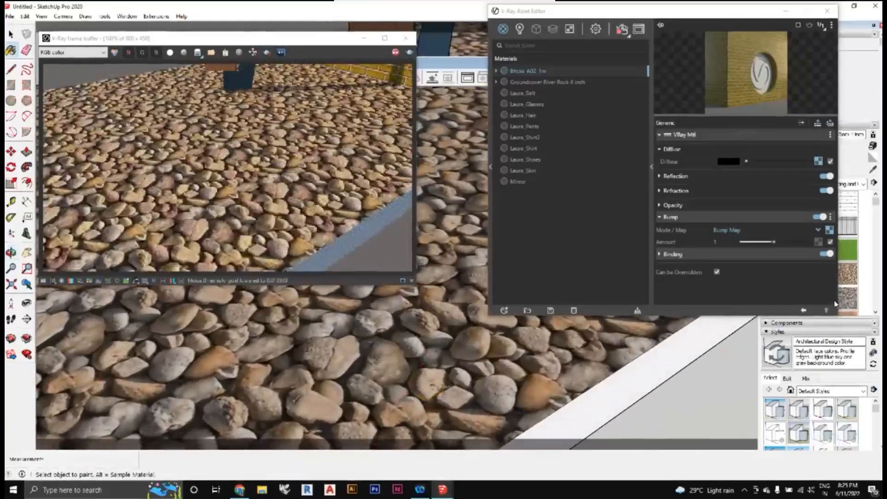
pyautogui.scroll(3, 400, 388)
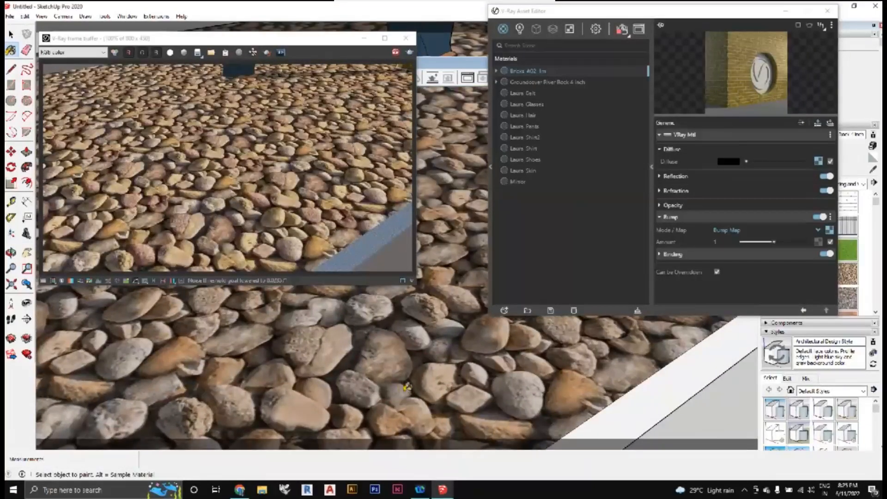
pyautogui.scroll(2, 425, 406)
pyautogui.scroll(1, 427, 407)
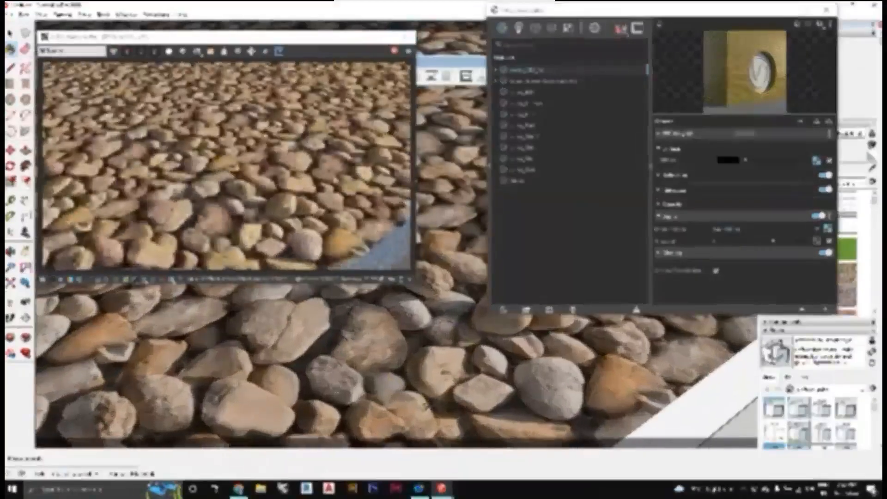
pyautogui.moveTo(451, 425); pyautogui.dragTo(442, 314, button='middle')
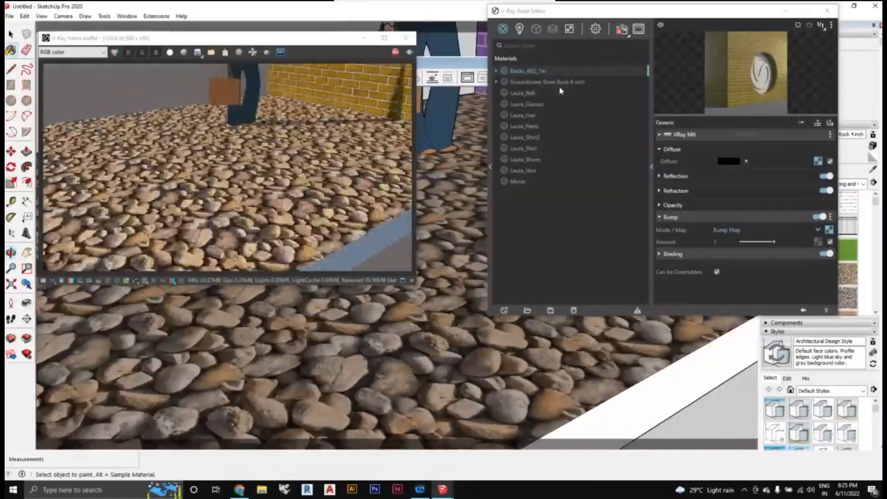
# Compare the bump map slot of the Groundcover River Rock 4 inch material with that of Bricks_A02_1m
pyautogui.click(557, 84)
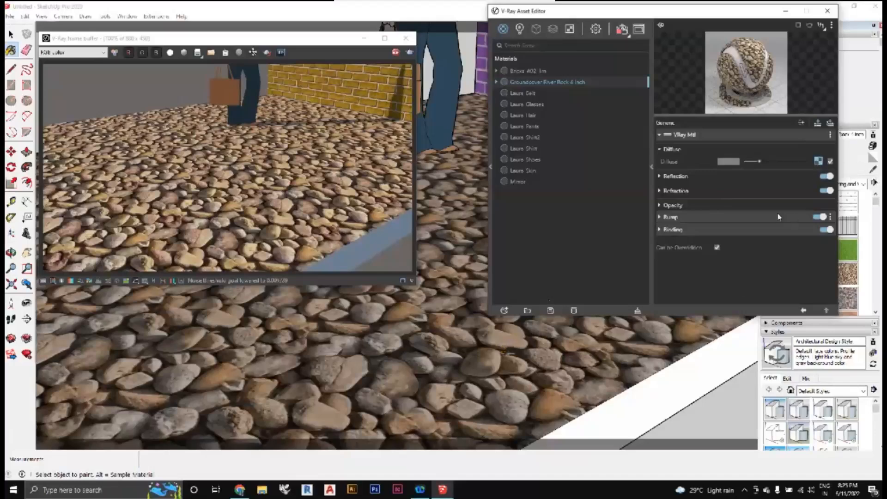
pyautogui.click(766, 221)
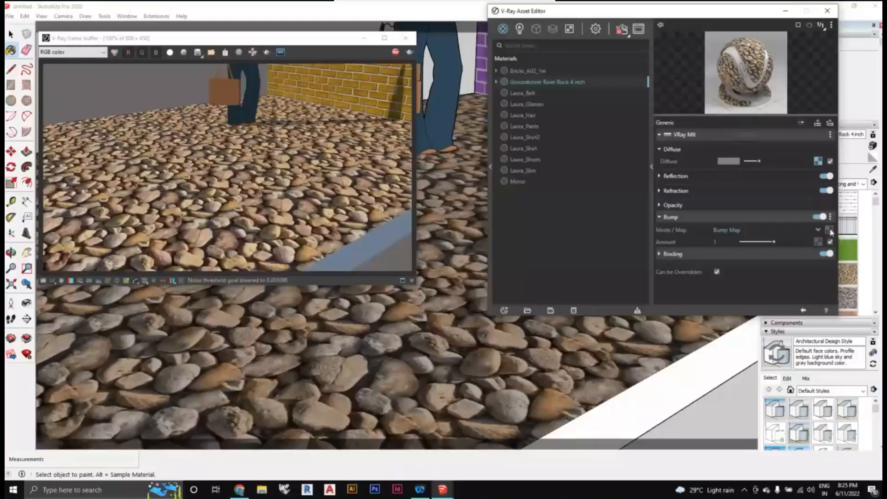
pyautogui.click(539, 72)
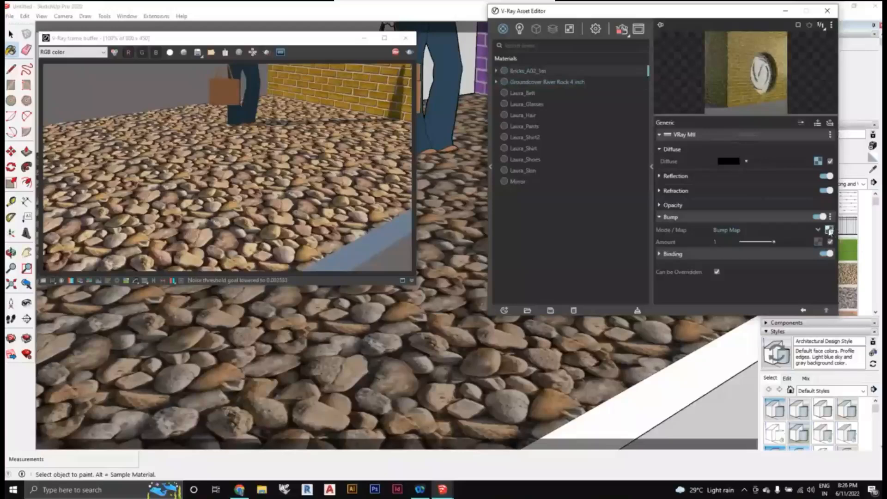
pyautogui.click(562, 81)
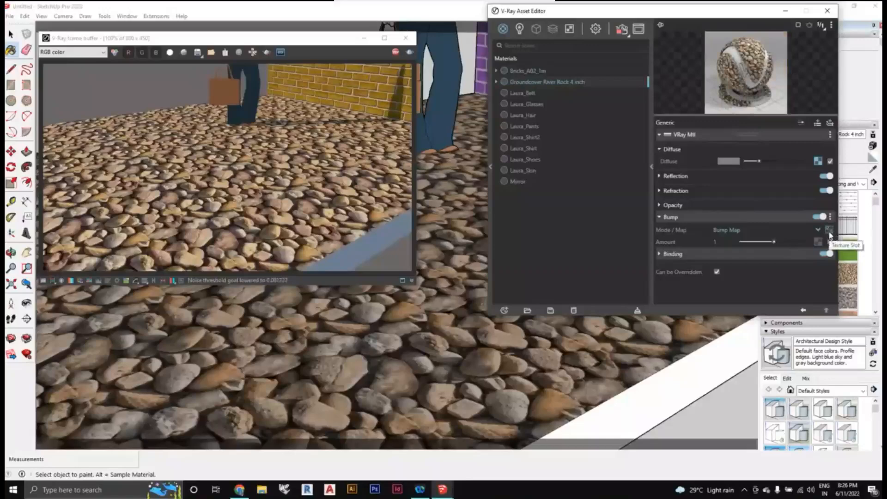
# Stop the interactive render and open the river rock material's texture image in the external image editor
pyautogui.moveTo(624, 11); pyautogui.dragTo(572, 18)
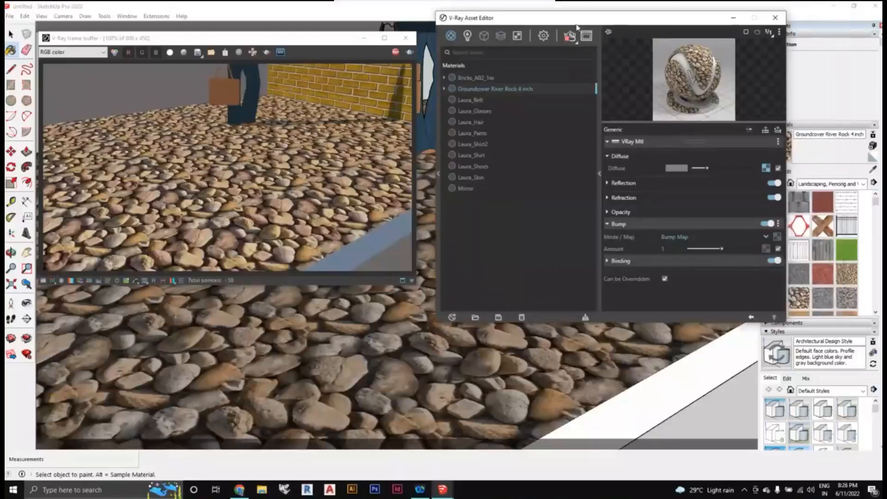
pyautogui.moveTo(577, 23); pyautogui.dragTo(461, 18)
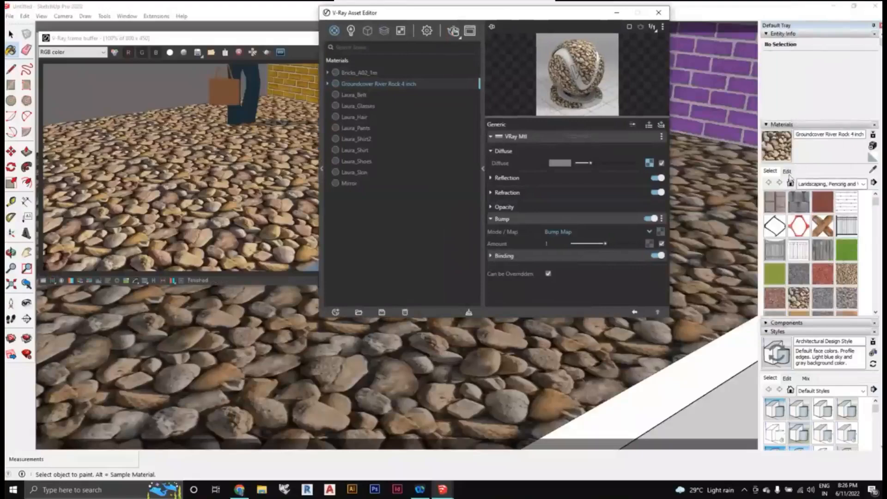
pyautogui.click(787, 172)
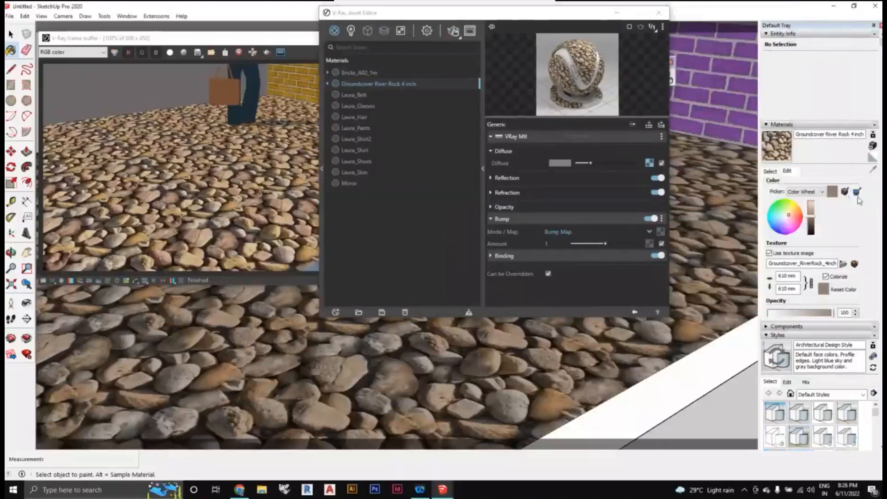
pyautogui.click(855, 264)
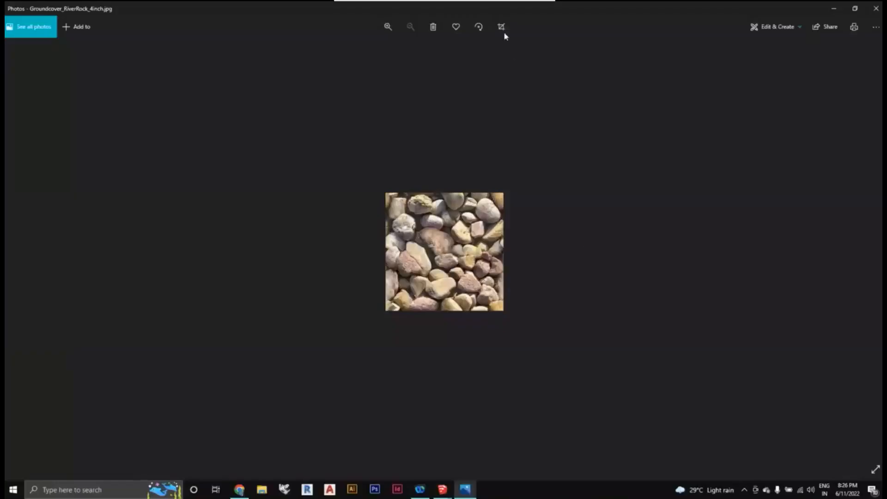
# Save a copy of the rock texture to the Desktop as the JPG Groundcover_RiverRock_4inch and return to the model
pyautogui.click(504, 31)
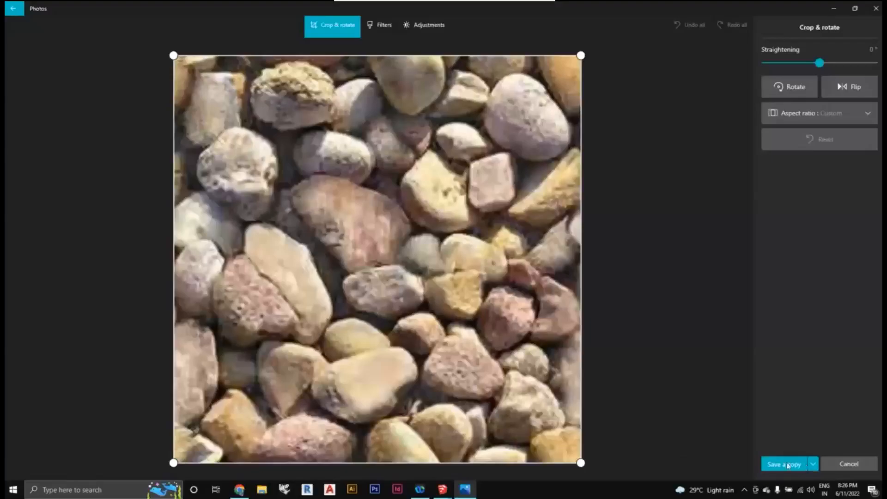
pyautogui.click(789, 464)
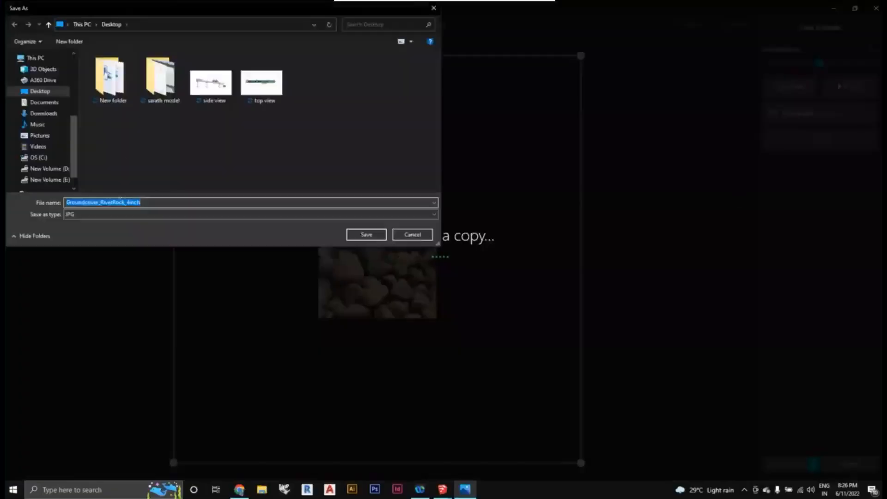
pyautogui.click(379, 238)
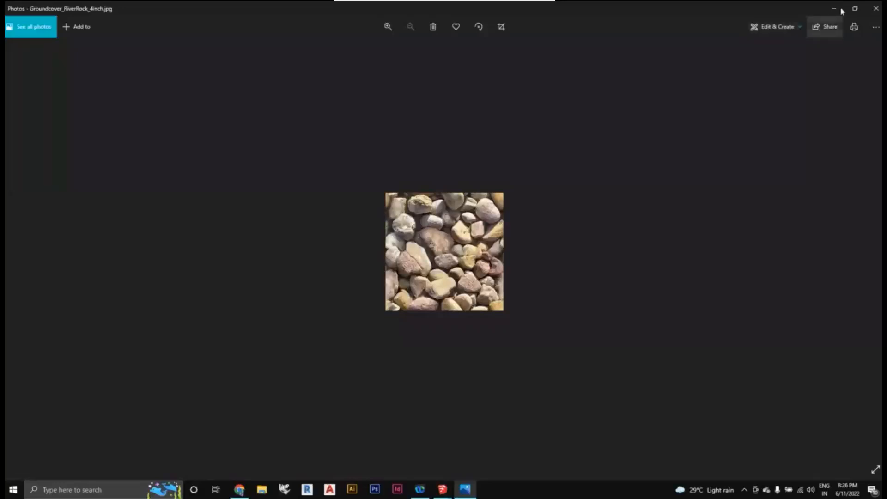
pyautogui.click(840, 10)
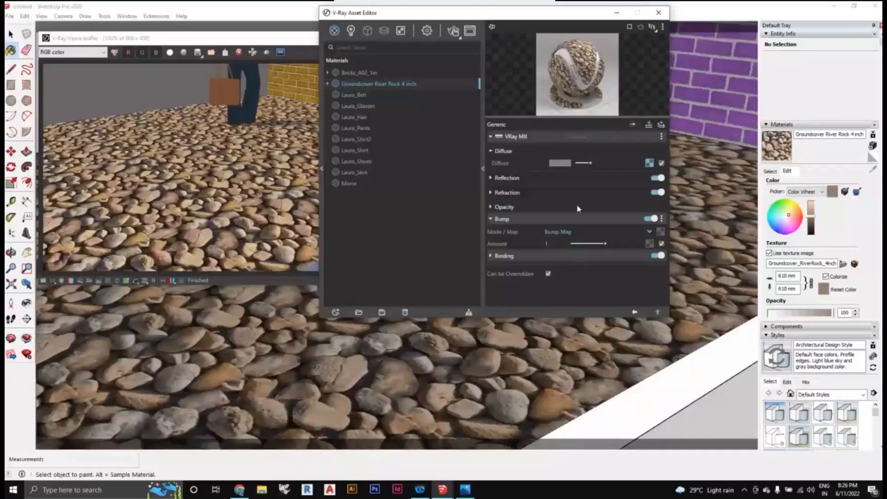
# Load Groundcover_RiverRock_4inch from the Desktop as a bitmap into the river rock material's bump map slot
pyautogui.click(661, 232)
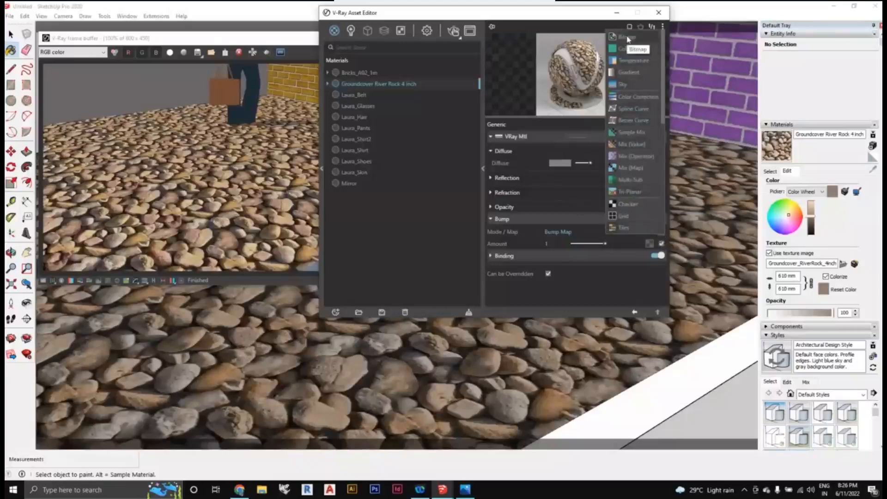
pyautogui.click(627, 38)
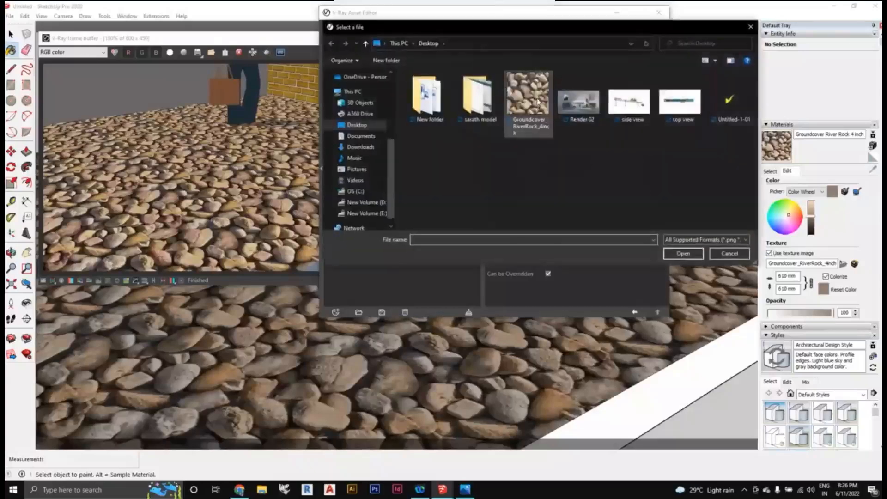
pyautogui.click(550, 124)
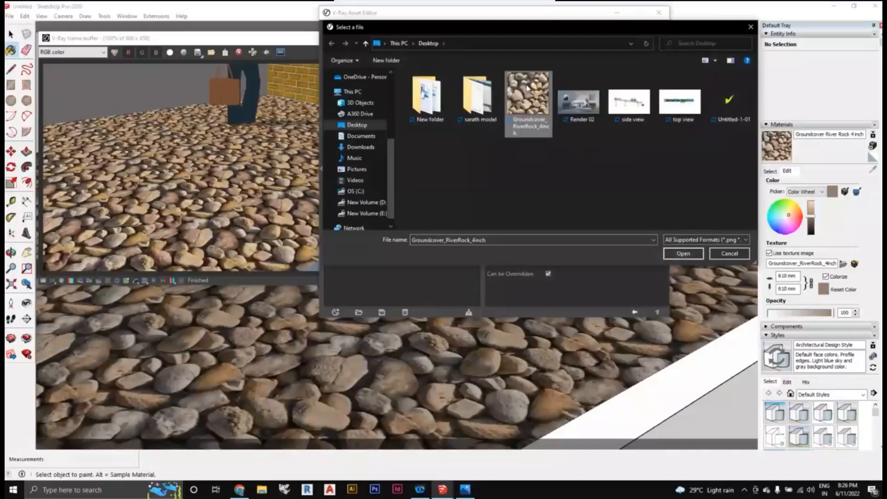
pyautogui.click(683, 254)
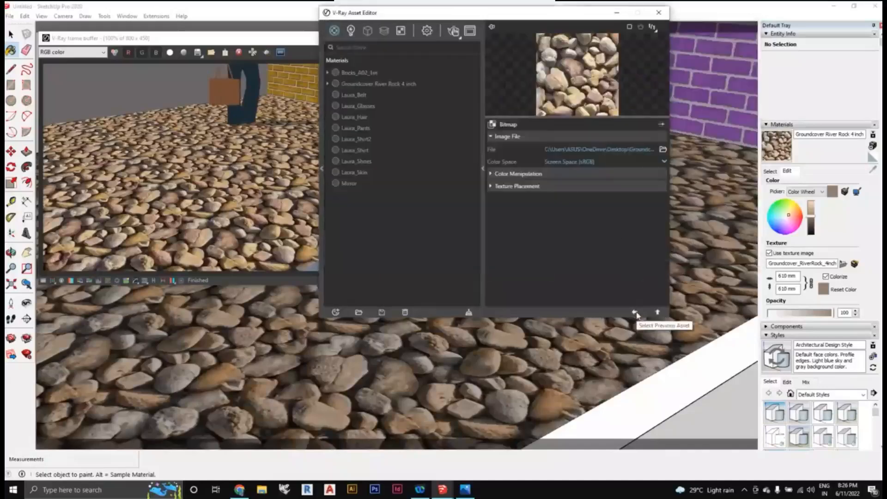
# Run an interactive render and examine the river rock floor's bump relief from near and far
pyautogui.click(636, 313)
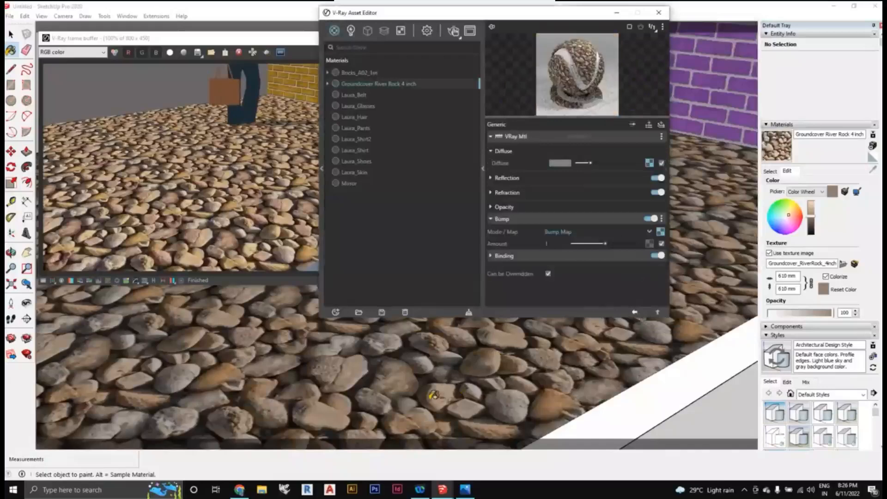
pyautogui.click(453, 30)
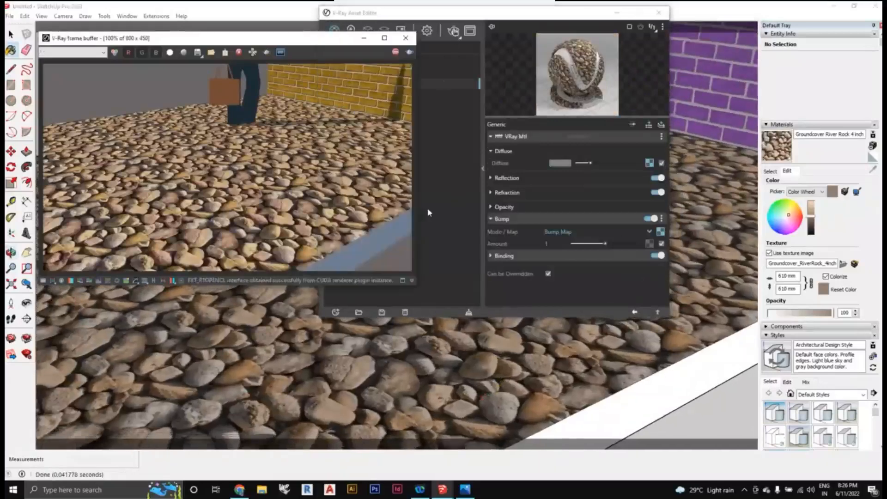
pyautogui.moveTo(420, 343); pyautogui.dragTo(418, 368, button='middle')
pyautogui.scroll(3, 301, 223)
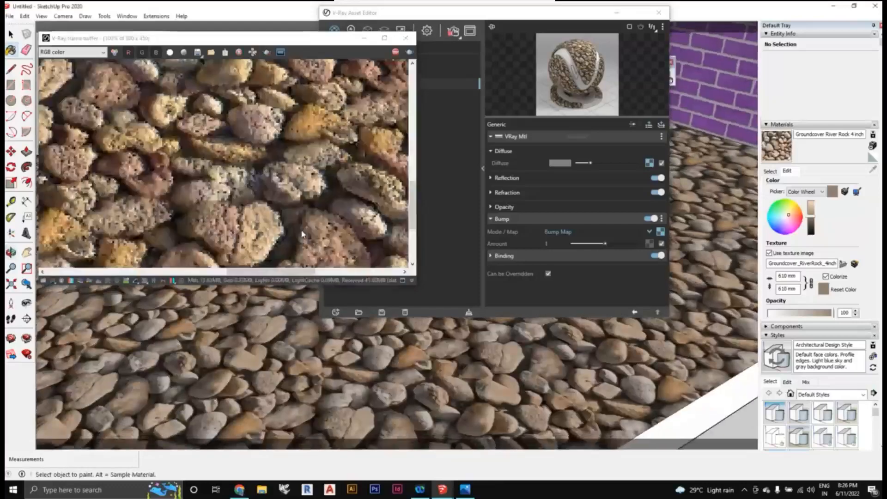
pyautogui.scroll(-3, 302, 235)
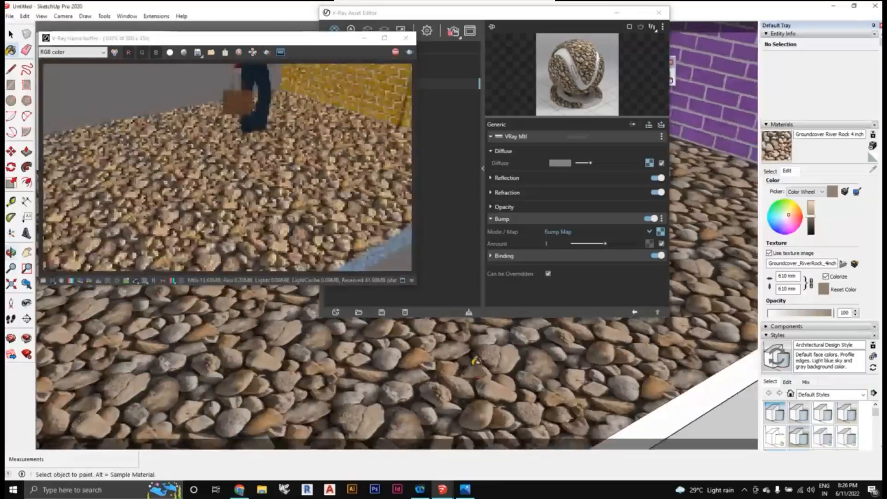
pyautogui.moveTo(476, 361); pyautogui.dragTo(480, 356, button='middle')
pyautogui.scroll(-3, 481, 358)
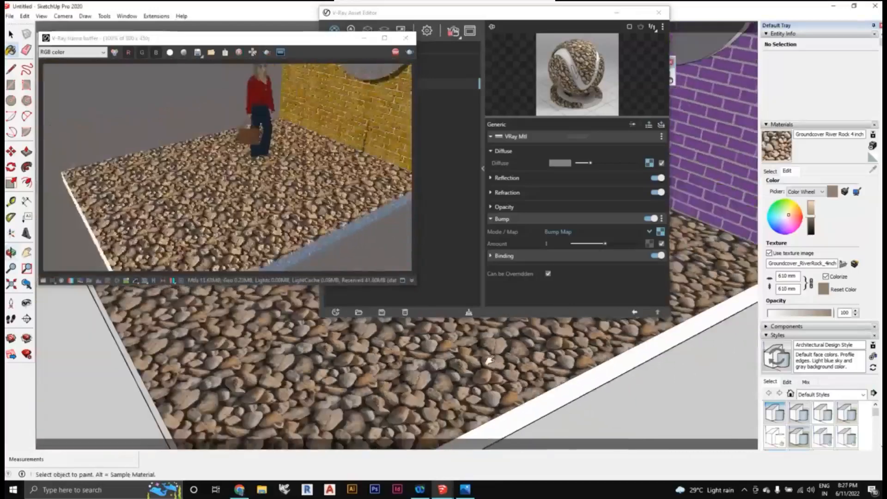
pyautogui.click(11, 35)
pyautogui.scroll(-4, 462, 375)
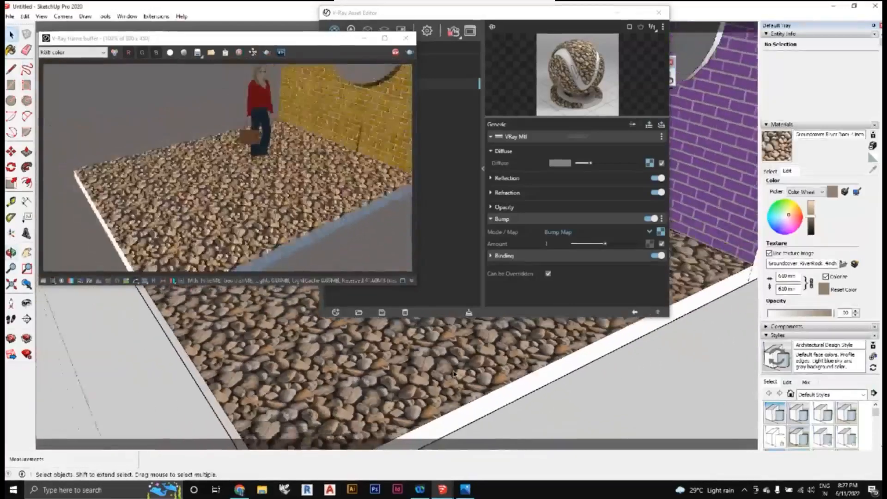
pyautogui.scroll(4, 461, 375)
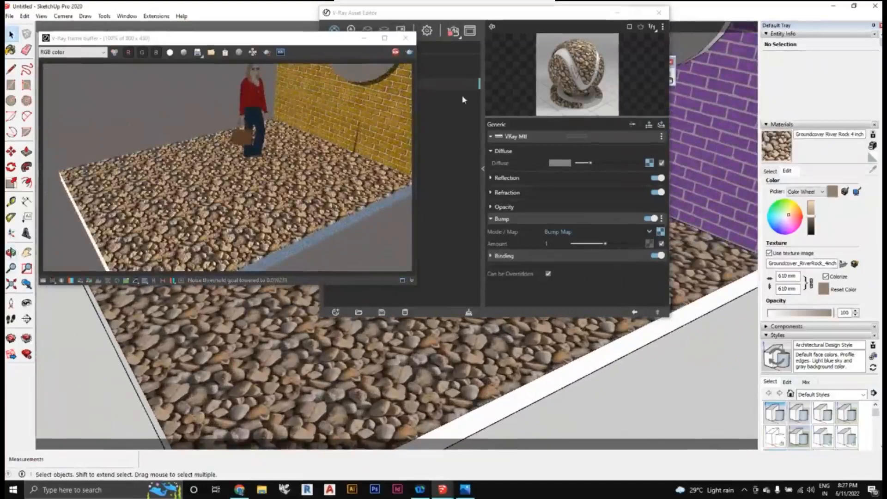
pyautogui.click(461, 33)
# Place a copy of the whole room, including the figure, about 5240 mm in front of the original
pyautogui.scroll(-5, 322, 342)
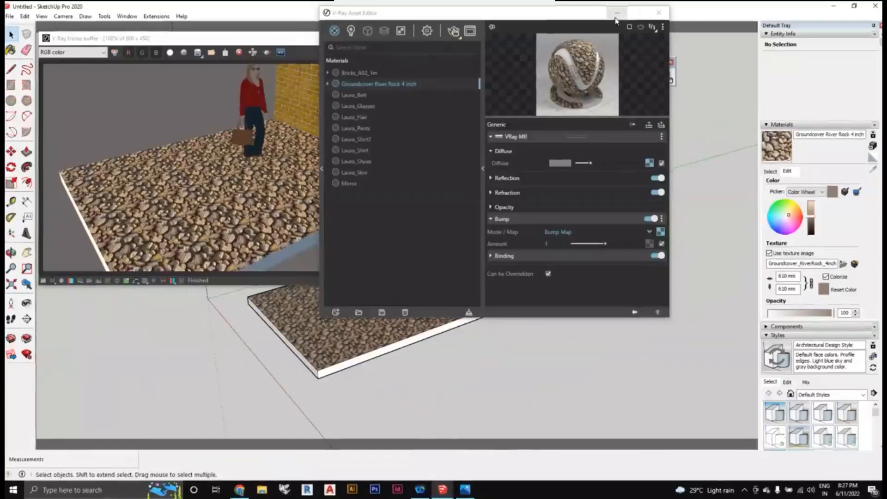
pyautogui.click(617, 13)
pyautogui.moveTo(638, 341); pyautogui.dragTo(468, 144)
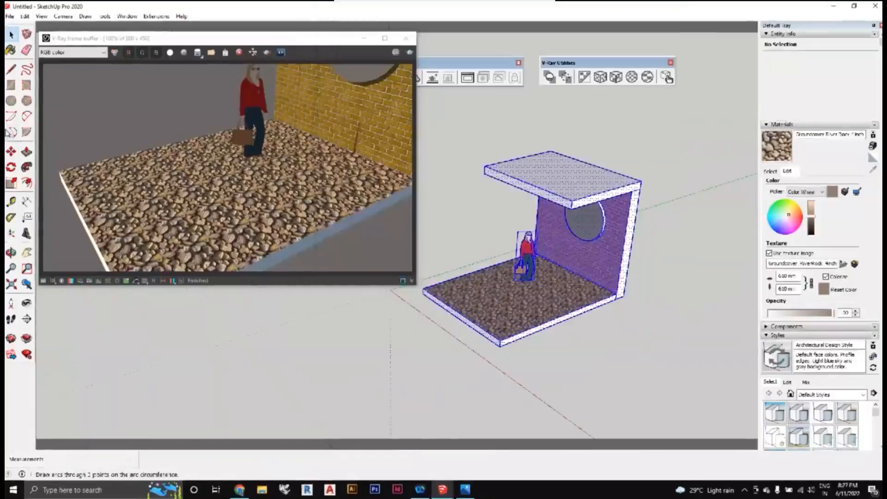
pyautogui.click(11, 152)
pyautogui.press('ctrl')
pyautogui.click(500, 339)
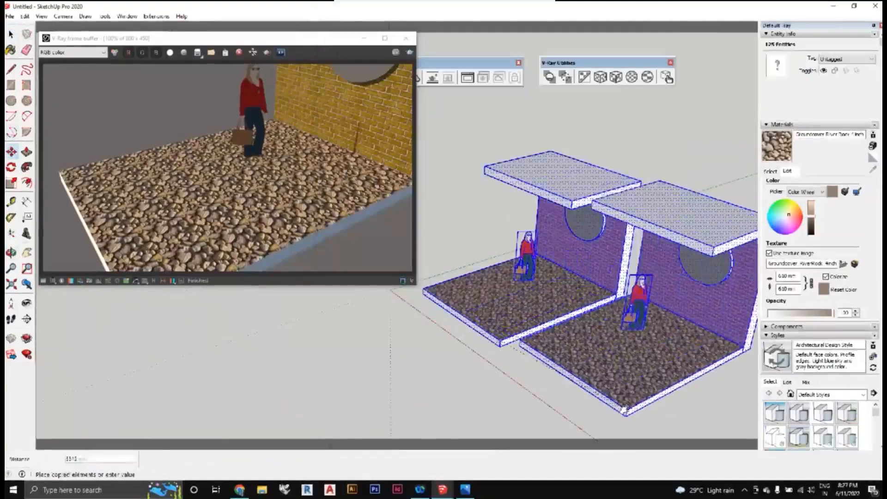
pyautogui.click(574, 377)
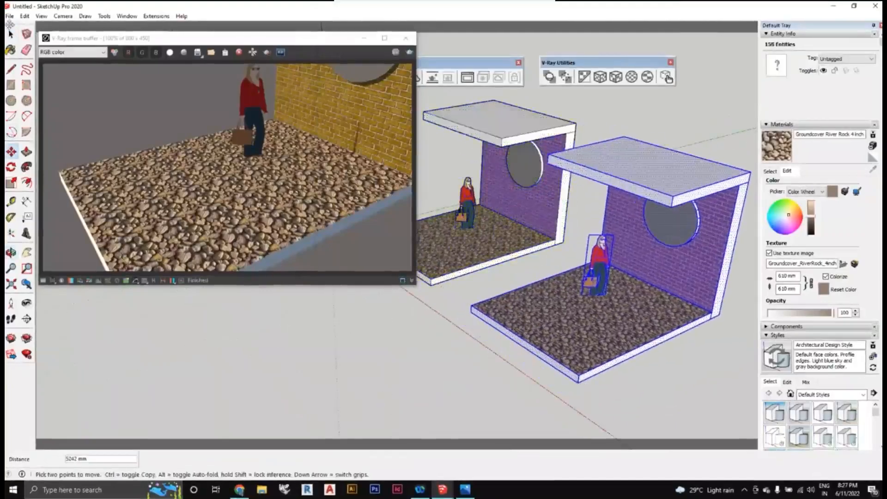
pyautogui.press('space')
# Paint the copied room's floor with the Groundcover Gravel 1 inch material from the landscaping collection
pyautogui.click(607, 383)
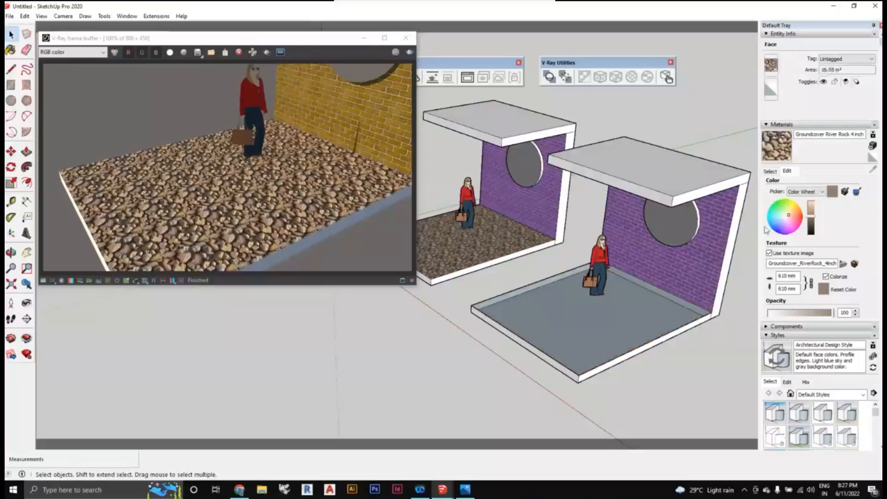
pyautogui.click(789, 159)
pyautogui.click(640, 308)
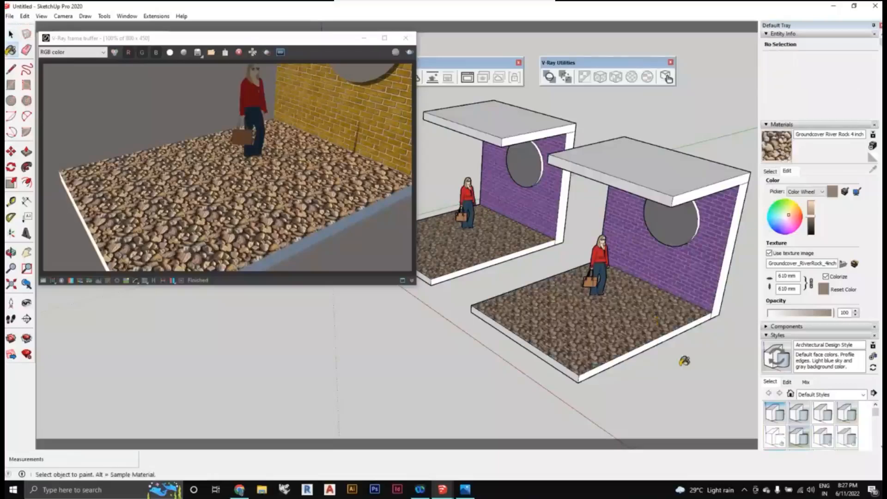
pyautogui.scroll(6, 684, 360)
pyautogui.scroll(-1, 684, 359)
pyautogui.moveTo(682, 356); pyautogui.dragTo(670, 331, button='middle')
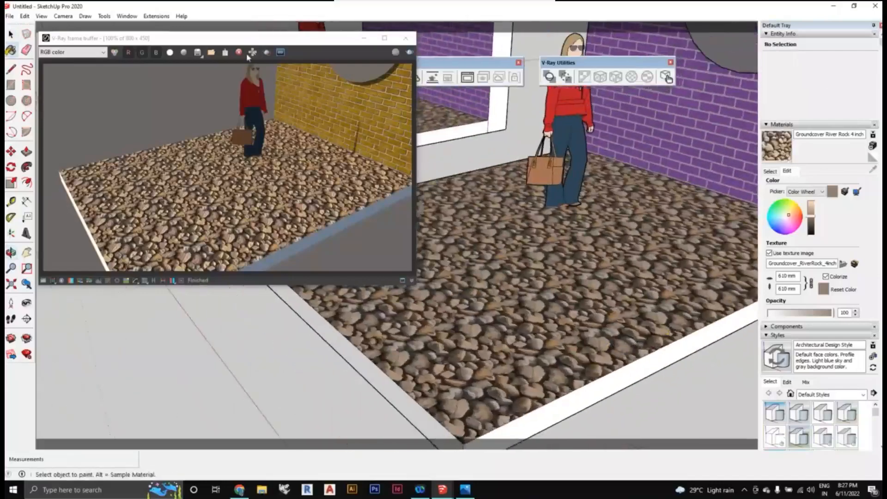
pyautogui.click(453, 64)
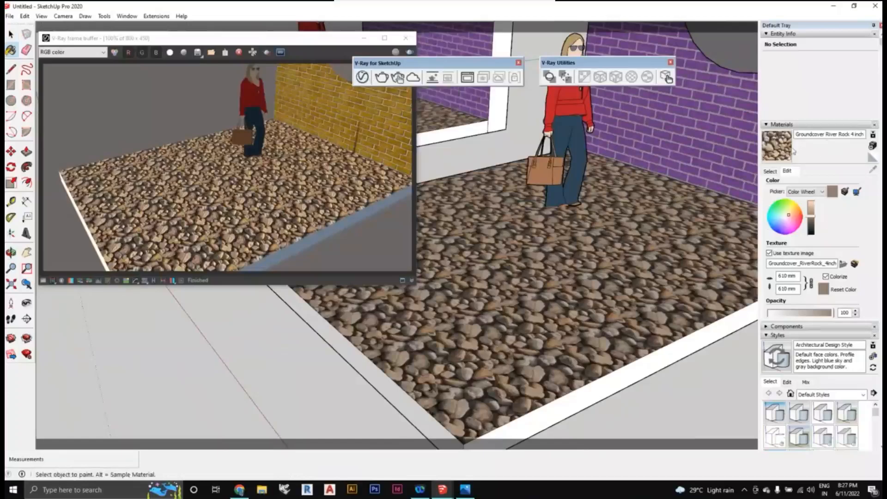
pyautogui.click(777, 171)
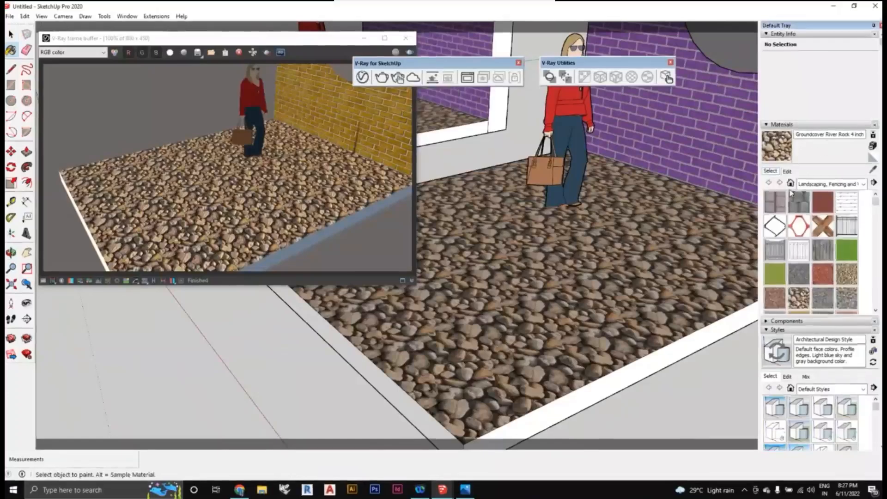
pyautogui.click(822, 285)
pyautogui.click(847, 273)
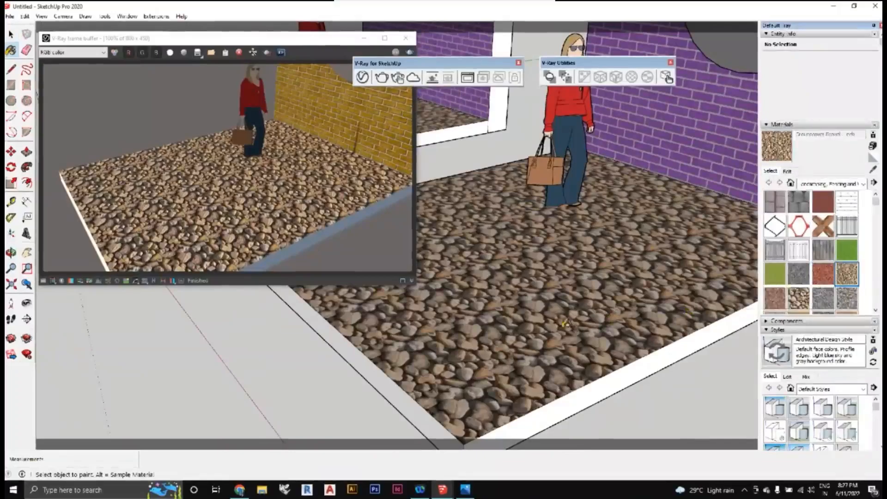
pyautogui.click(587, 327)
# Select Groundcover Gravel 1 inch in the V-Ray Asset Editor and start an interactive render of the gravel floor
pyautogui.moveTo(667, 347); pyautogui.dragTo(649, 387, button='middle')
pyautogui.keyDown('shift'); pyautogui.moveTo(636, 368); pyautogui.dragTo(637, 296, button='middle'); pyautogui.keyUp('shift')
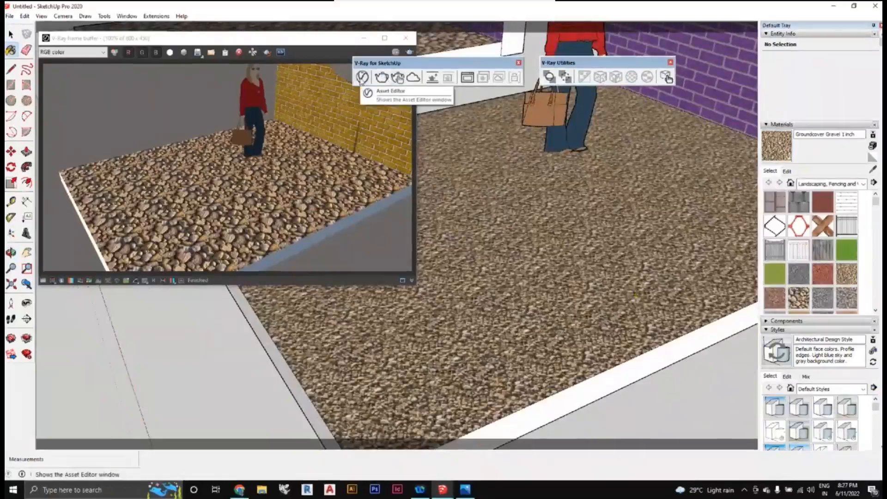
pyautogui.click(363, 78)
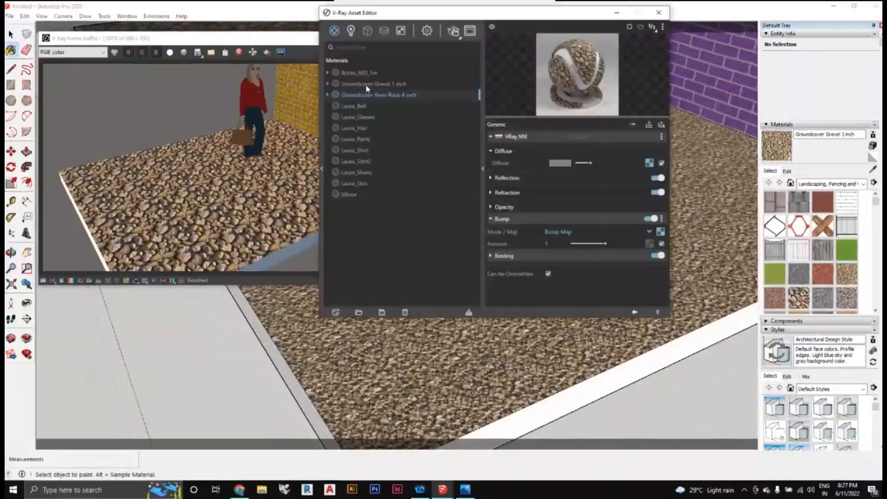
pyautogui.click(367, 85)
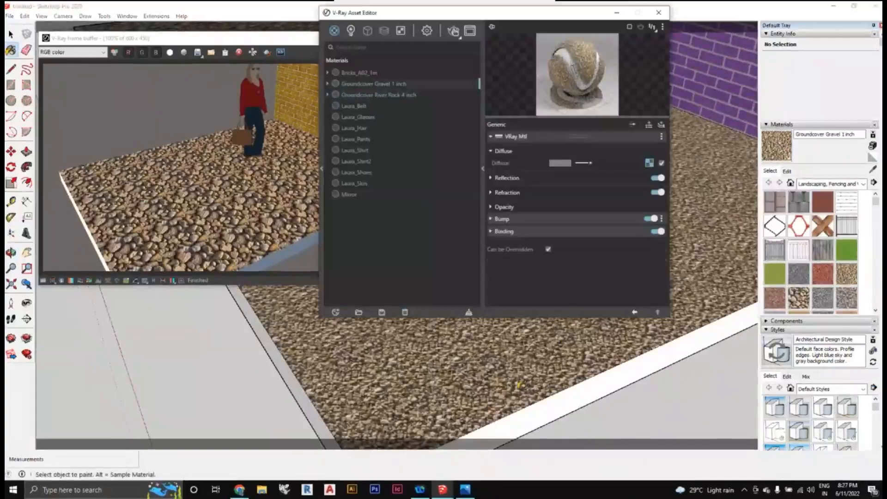
pyautogui.moveTo(521, 383); pyautogui.dragTo(563, 343, button='middle')
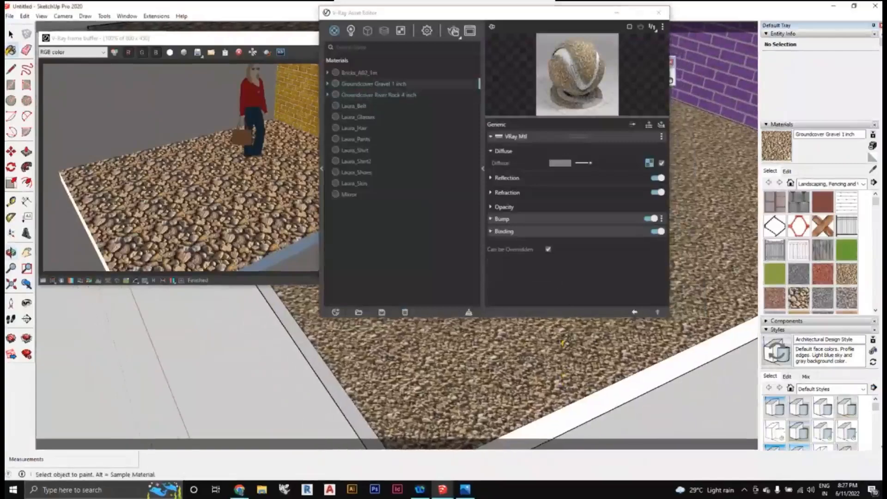
pyautogui.scroll(3, 564, 344)
pyautogui.click(455, 35)
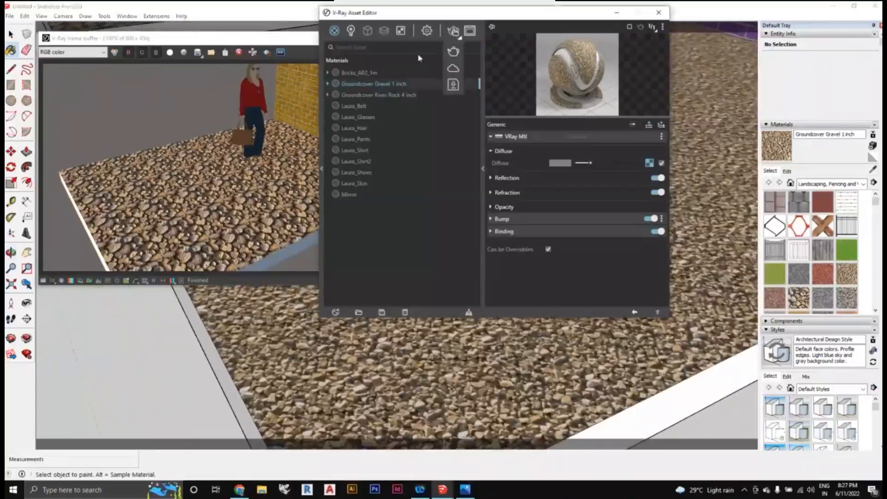
pyautogui.click(453, 52)
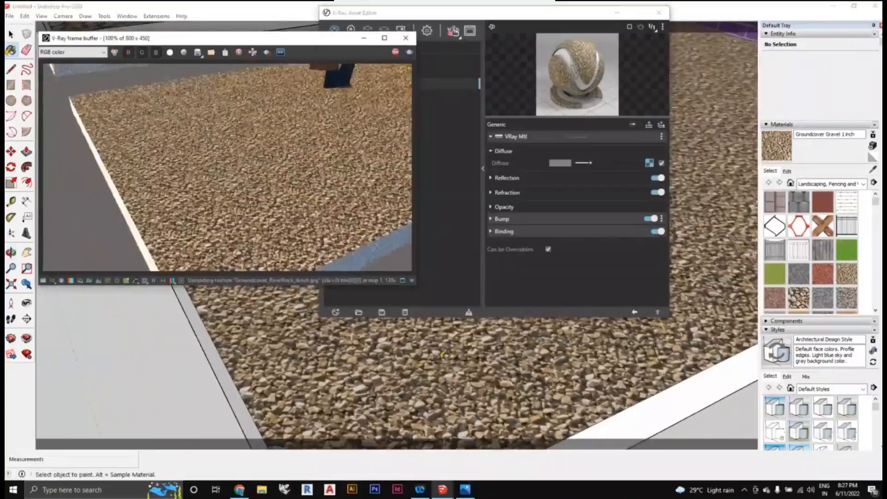
pyautogui.scroll(5, 541, 391)
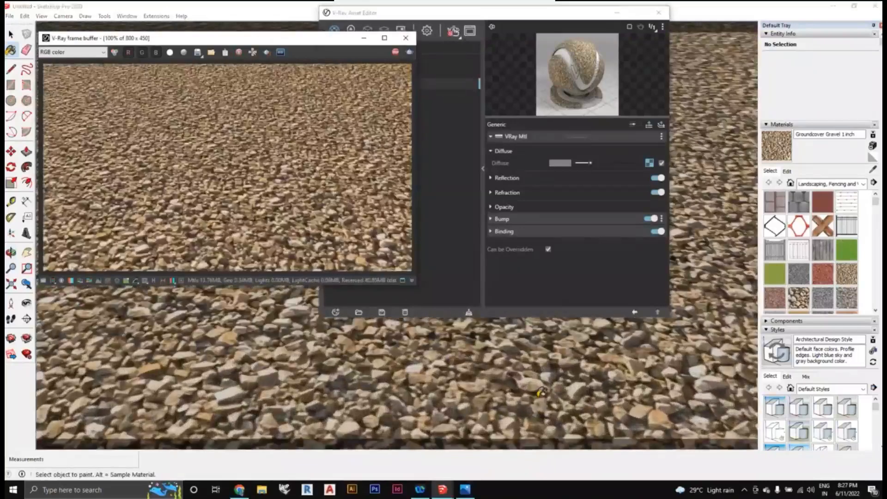
pyautogui.scroll(-6, 540, 392)
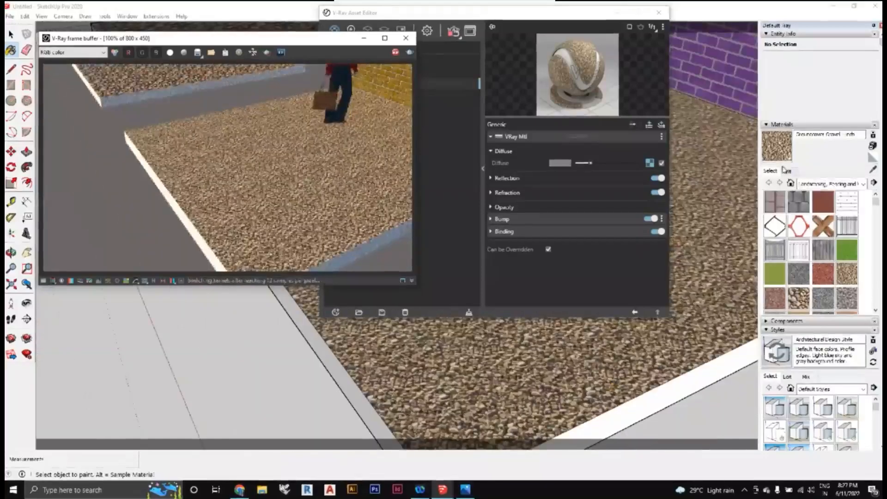
# Set the Groundcover Gravel 1 inch texture size to 1000 mm by 1000 mm
pyautogui.click(788, 171)
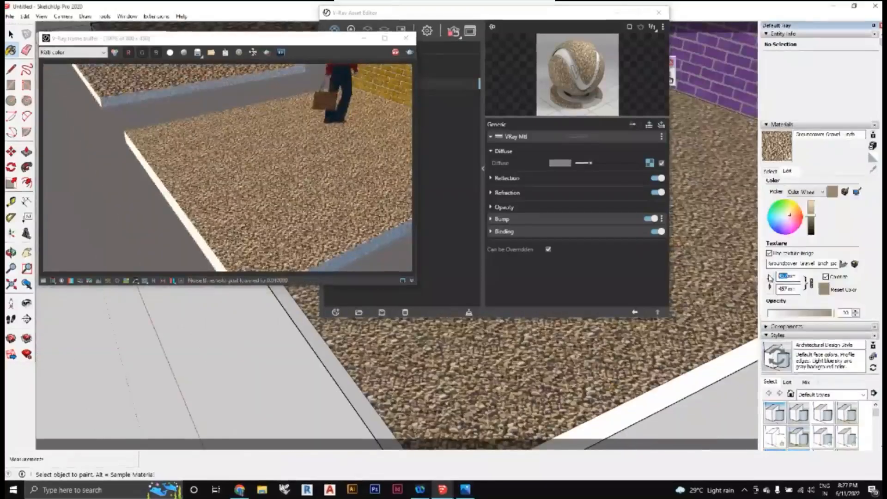
pyautogui.write('00')
pyautogui.press('Return')
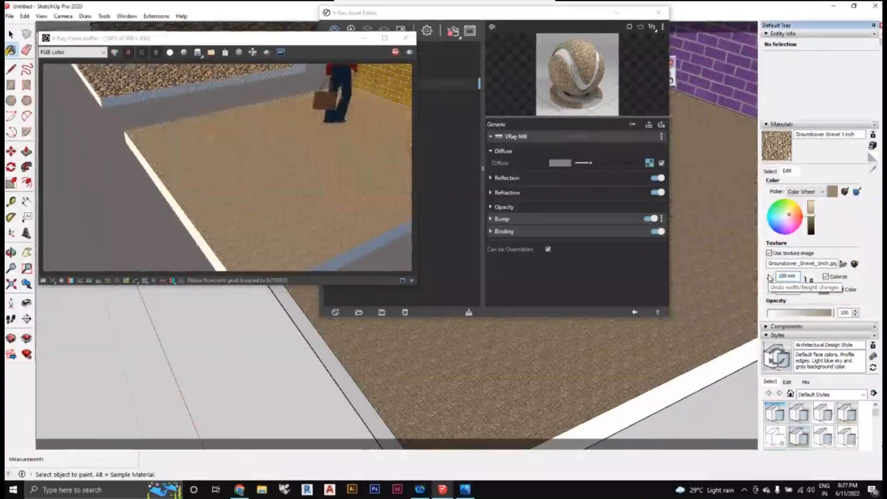
pyautogui.click(770, 278)
pyautogui.press('space')
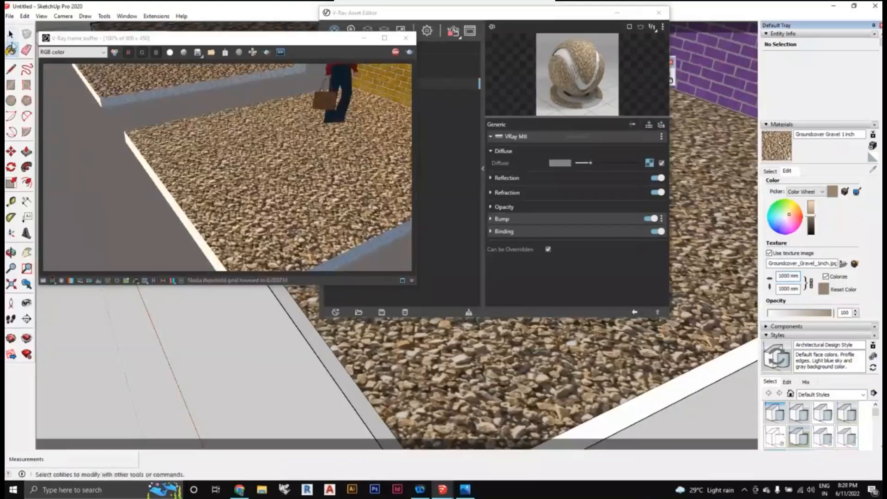
pyautogui.scroll(2, 527, 410)
pyautogui.scroll(3, 527, 410)
pyautogui.moveTo(527, 411); pyautogui.dragTo(568, 381, button='middle')
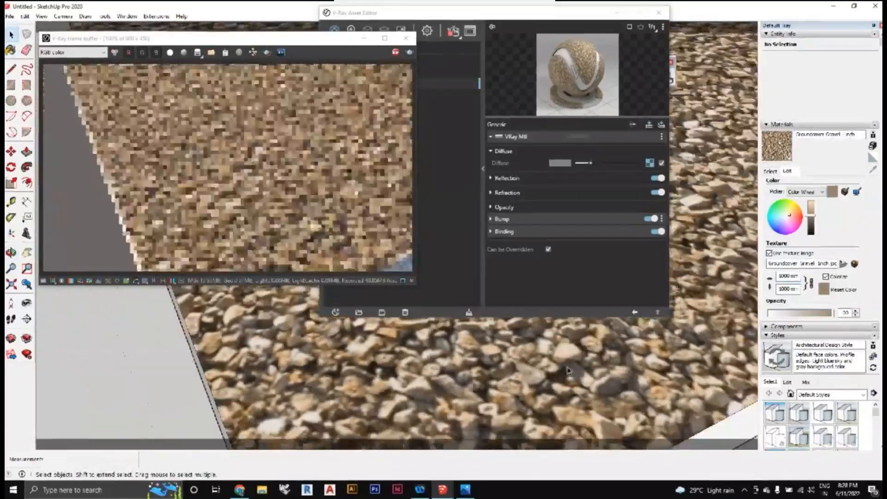
pyautogui.scroll(-3, 570, 366)
pyautogui.scroll(-1, 570, 367)
pyautogui.moveTo(570, 367); pyautogui.dragTo(532, 378, button='middle')
pyautogui.scroll(-2, 560, 377)
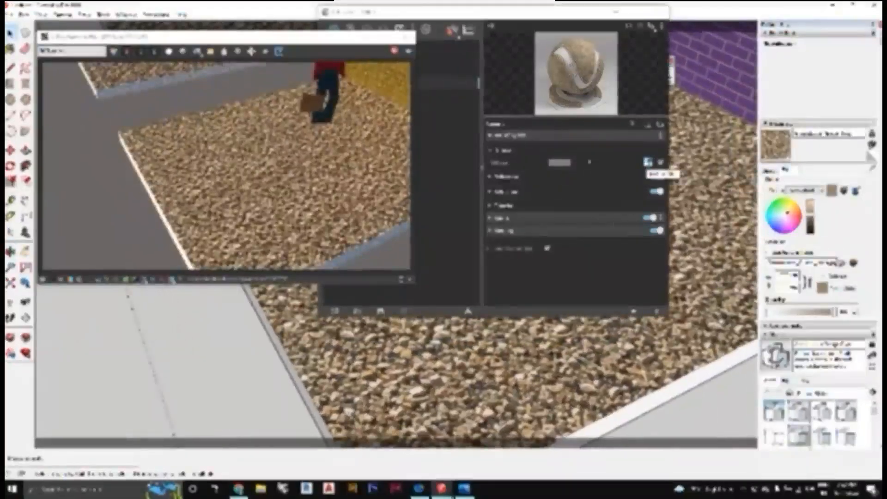
# Copy the gravel material's diffuse texture and paste it as a copy into its bump map slot
pyautogui.rightClick(648, 163)
pyautogui.click(648, 152)
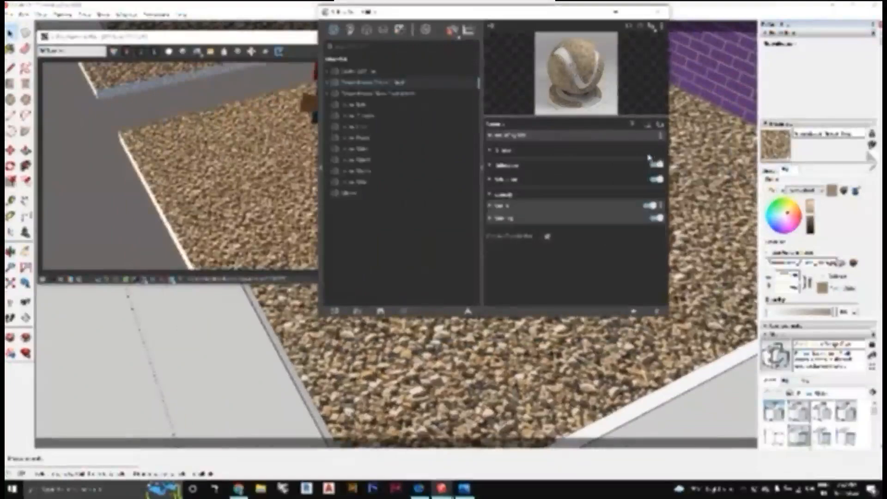
pyautogui.click(646, 156)
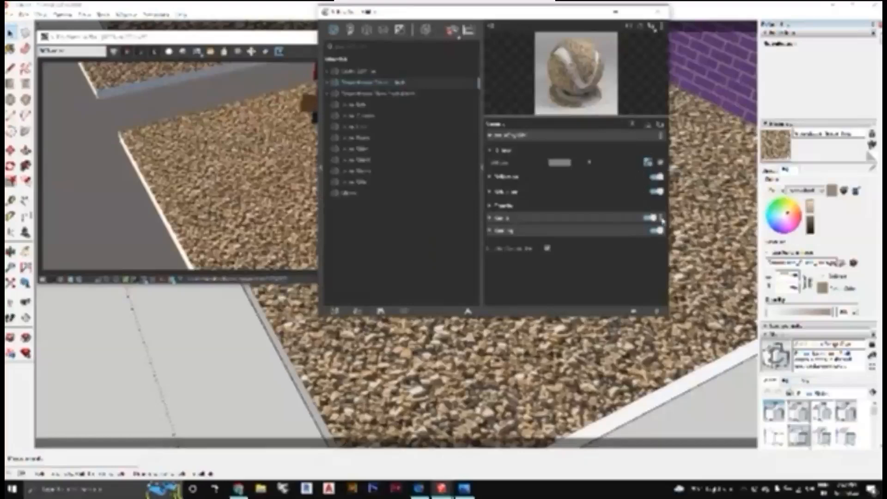
pyautogui.click(620, 218)
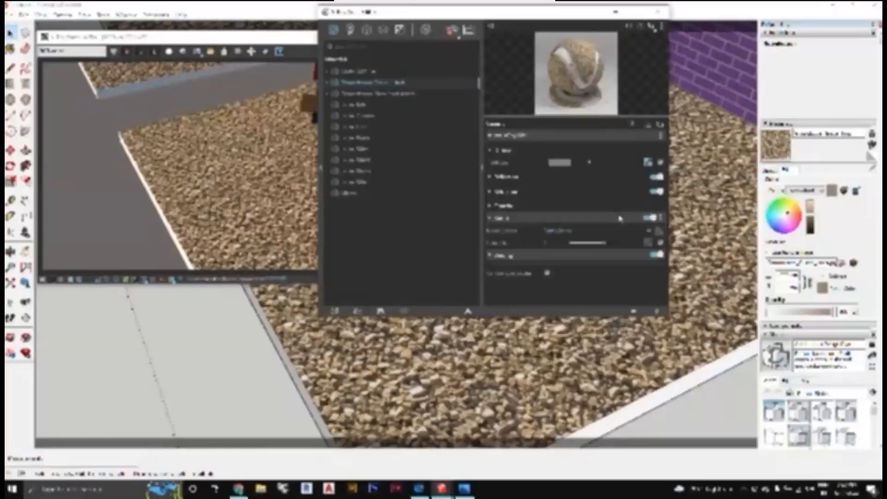
pyautogui.click(660, 232)
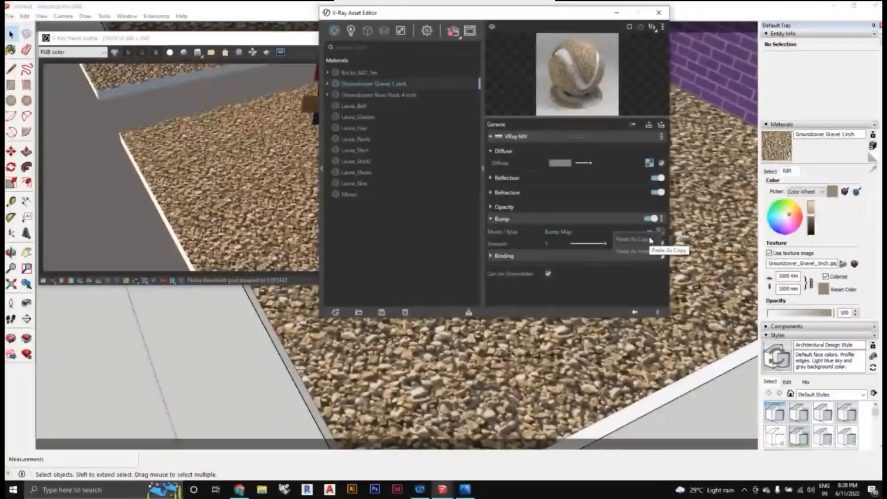
pyautogui.click(649, 240)
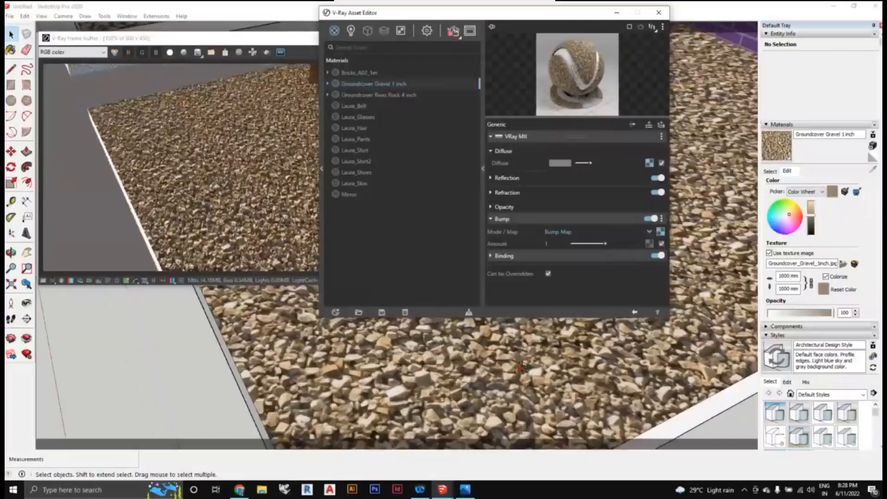
# Examine the gravel floor's bump effect up close and from farther away in the interactive render, and stop the render
pyautogui.moveTo(522, 369); pyautogui.dragTo(546, 368, button='middle')
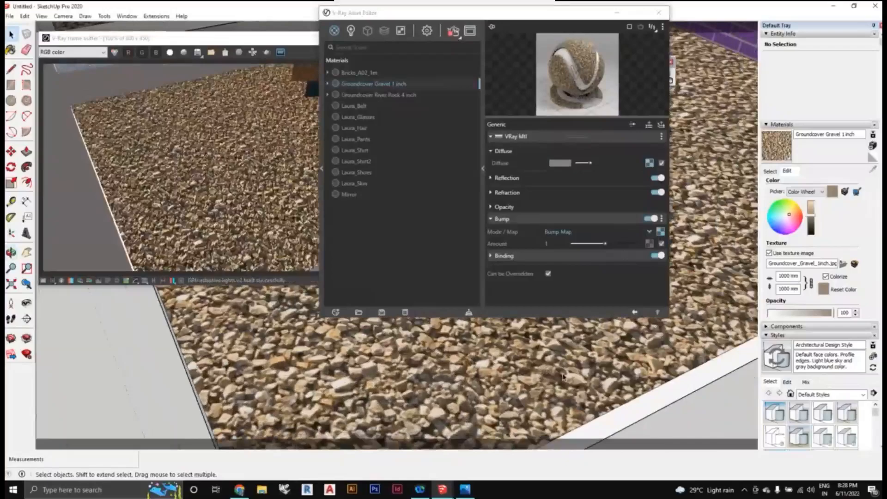
pyautogui.scroll(2, 563, 377)
pyautogui.scroll(2, 563, 376)
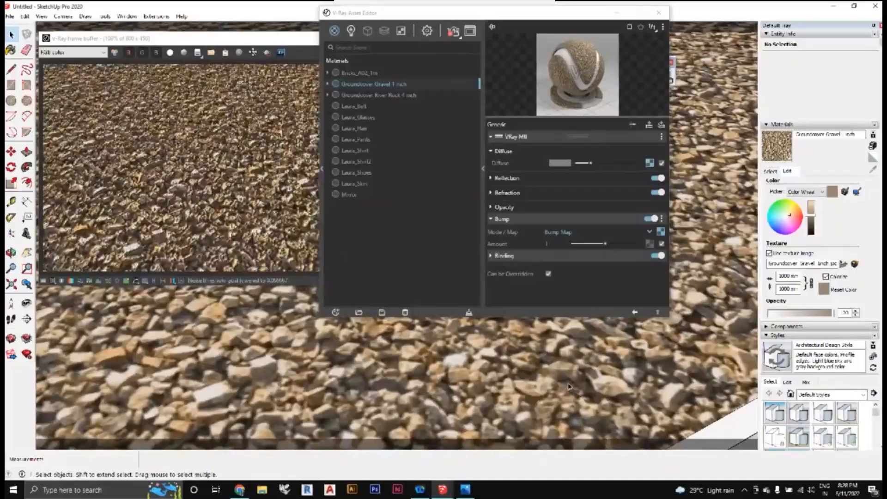
pyautogui.scroll(-6, 568, 387)
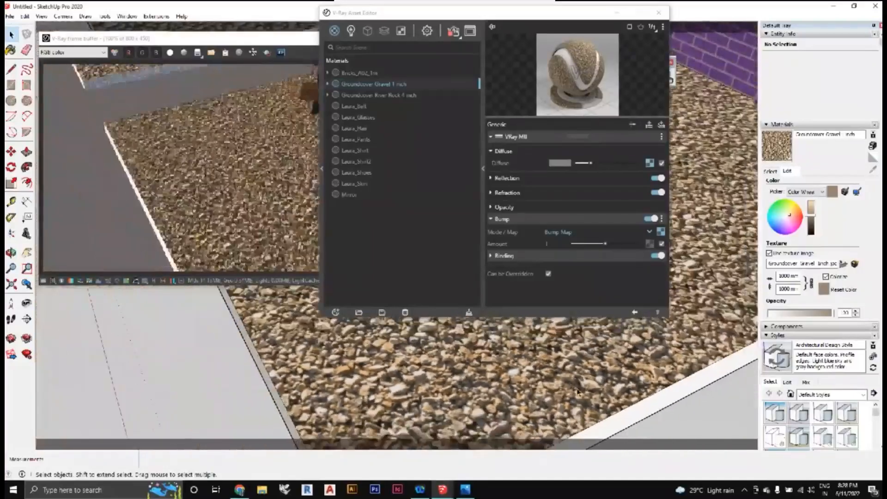
pyautogui.scroll(-6, 577, 392)
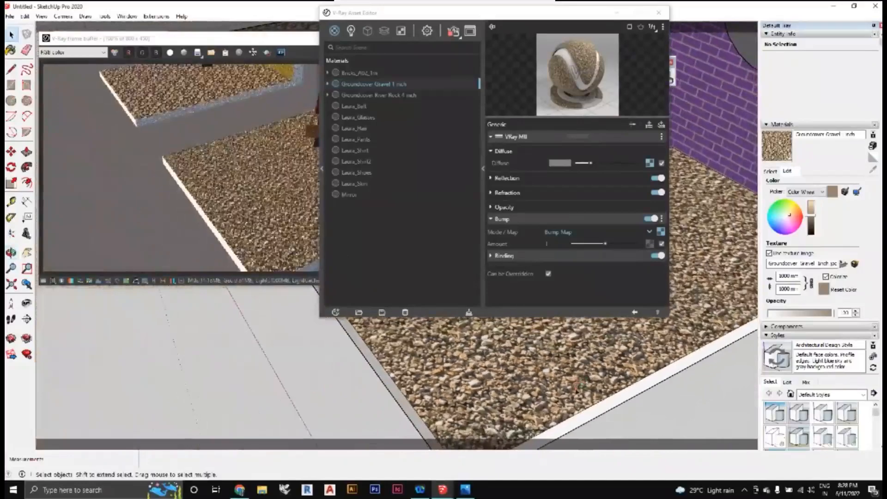
pyautogui.scroll(-4, 576, 392)
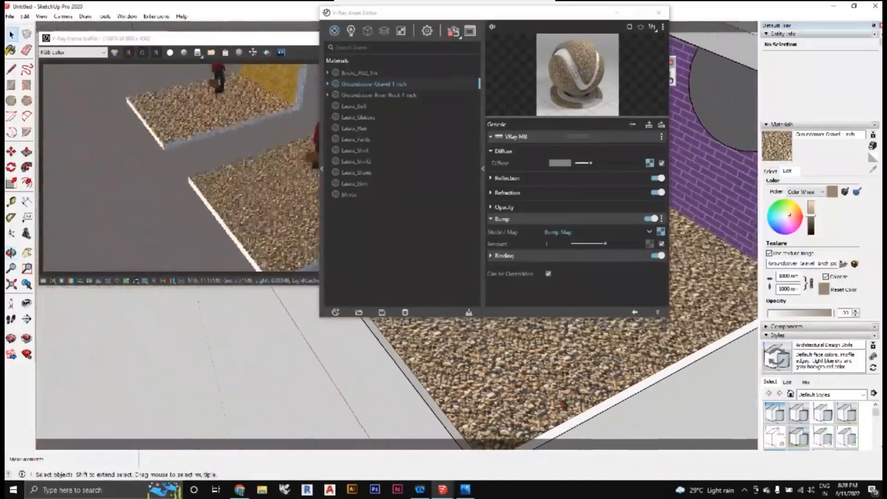
pyautogui.scroll(-4, 564, 404)
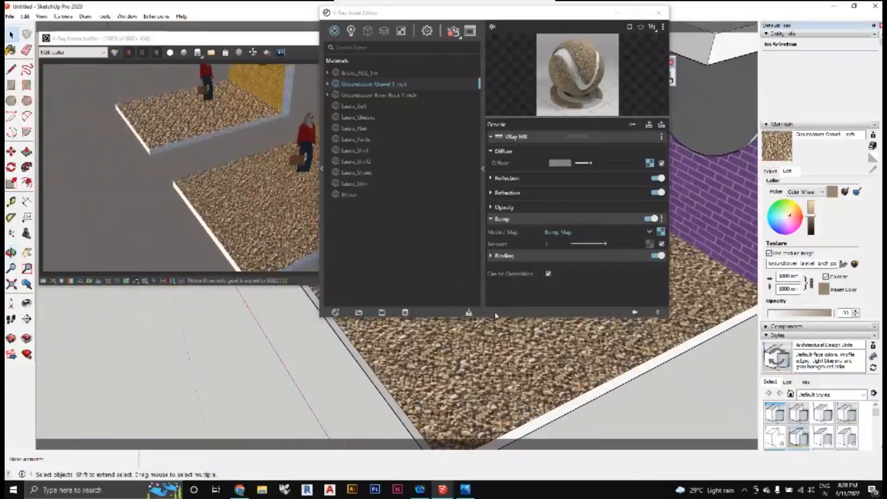
pyautogui.click(453, 32)
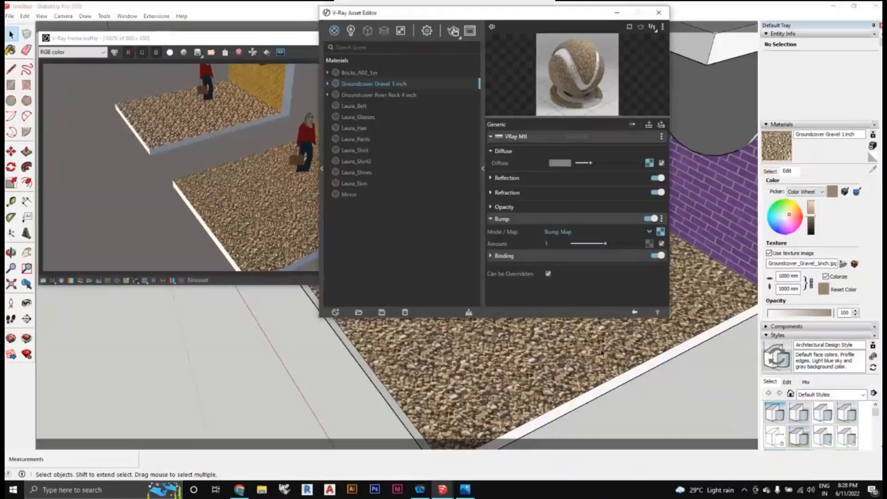
# Move the V-Ray Asset Editor clear of the model and bring the whole copied room with the gravel floor into view
pyautogui.scroll(-2, 601, 354)
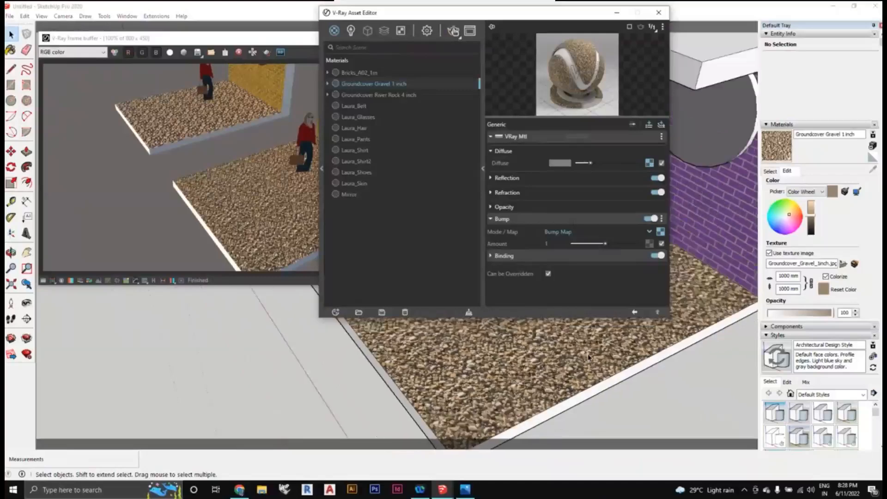
pyautogui.scroll(-2, 592, 358)
pyautogui.scroll(-3, 595, 359)
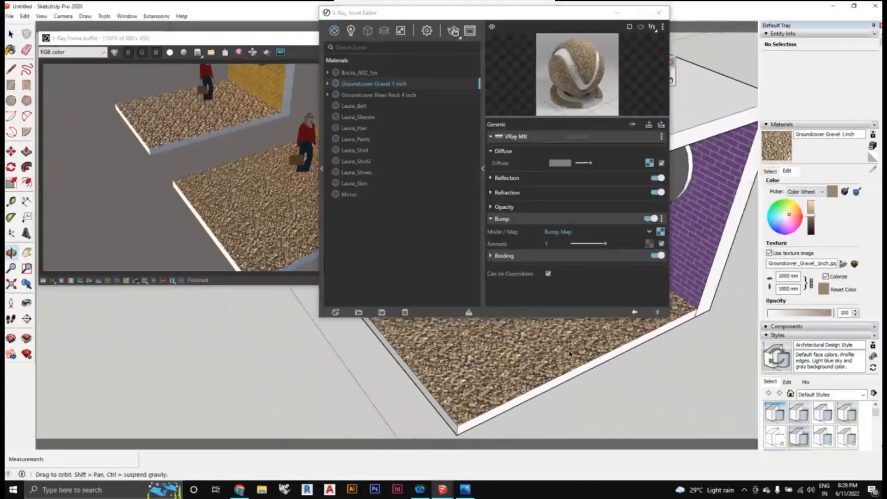
pyautogui.moveTo(512, 19); pyautogui.dragTo(331, 14)
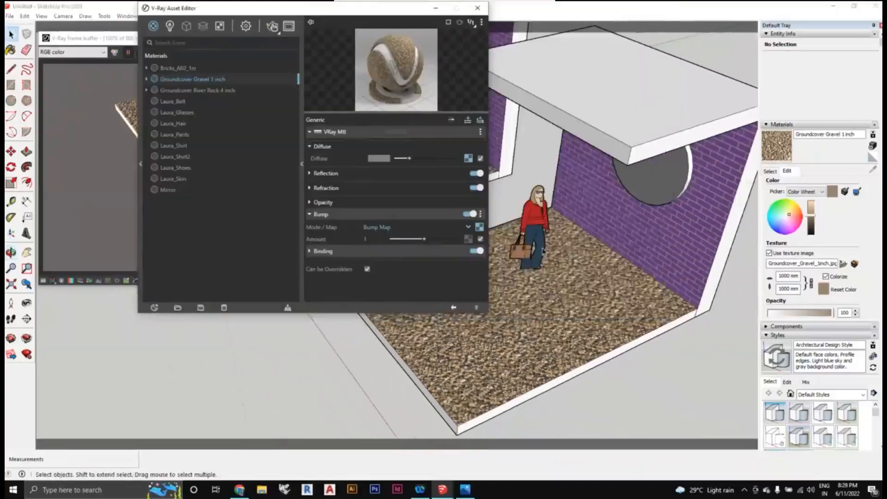
pyautogui.scroll(-2, 606, 329)
pyautogui.moveTo(606, 328)
pyautogui.mouseDown(button='middle')
pyautogui.moveTo(638, 304)
pyautogui.moveTo(632, 316)
pyautogui.moveTo(605, 313)
pyautogui.moveTo(609, 303)
pyautogui.mouseUp(button='middle')
pyautogui.scroll(-1, 633, 317)
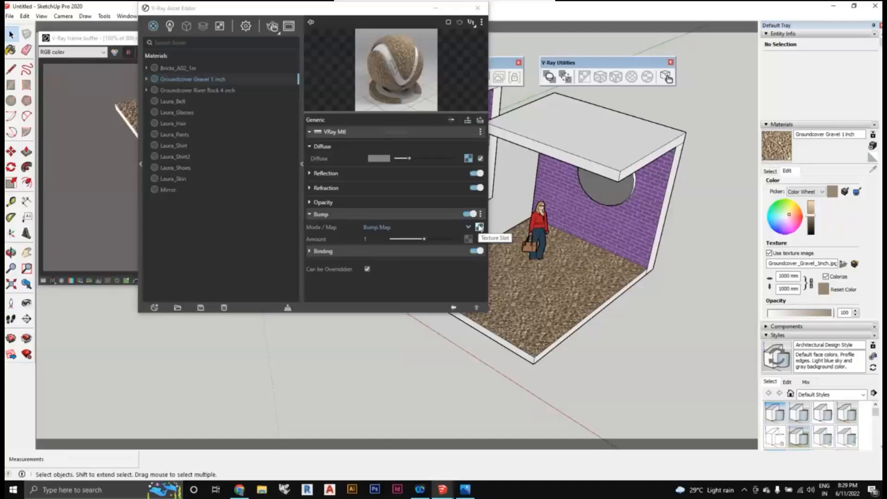
pyautogui.moveTo(603, 341); pyautogui.dragTo(561, 334, button='middle')
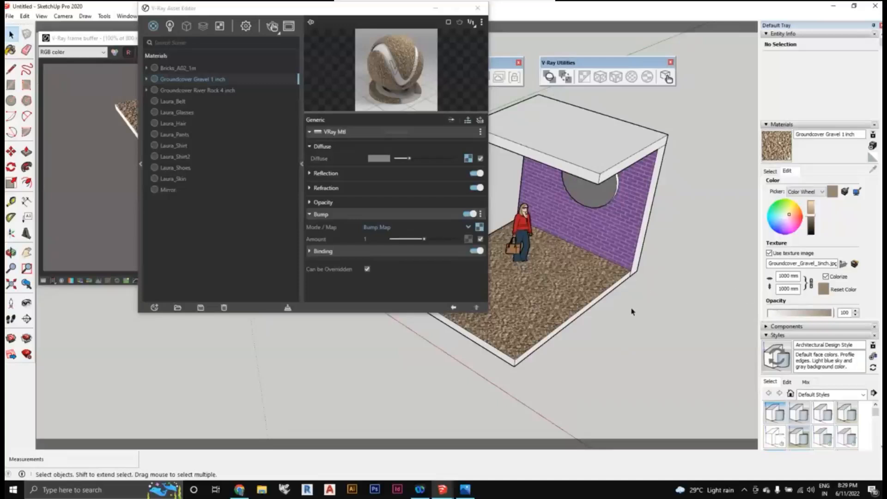
pyautogui.keyDown('shift'); pyautogui.moveTo(624, 319); pyautogui.dragTo(599, 304, button='middle'); pyautogui.keyUp('shift')
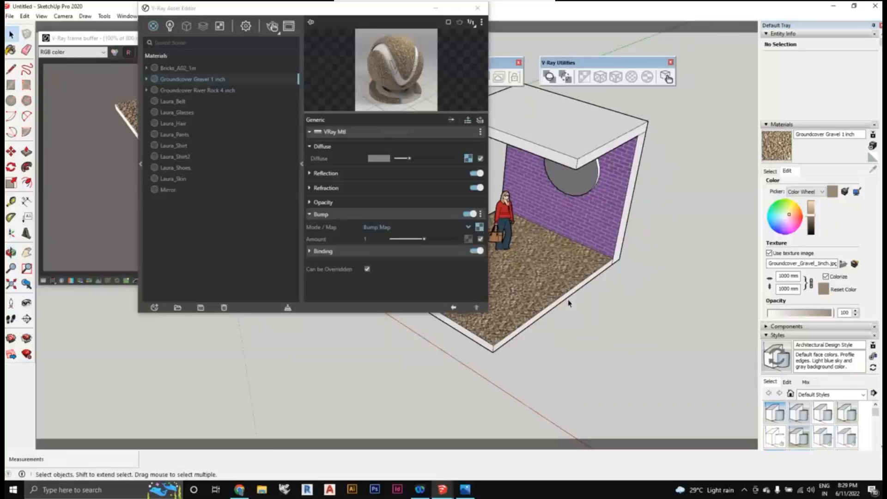
# Review the gravel material's diffuse bitmap settings and its reflection settings
pyautogui.click(468, 159)
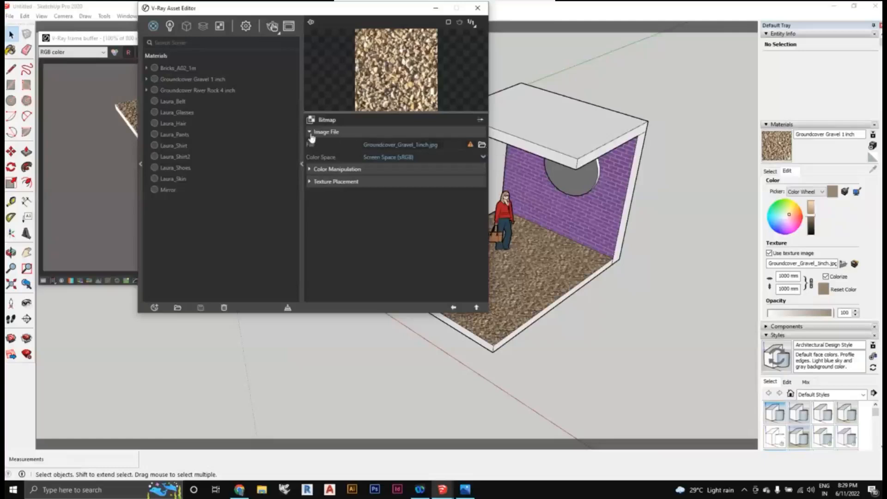
pyautogui.click(453, 308)
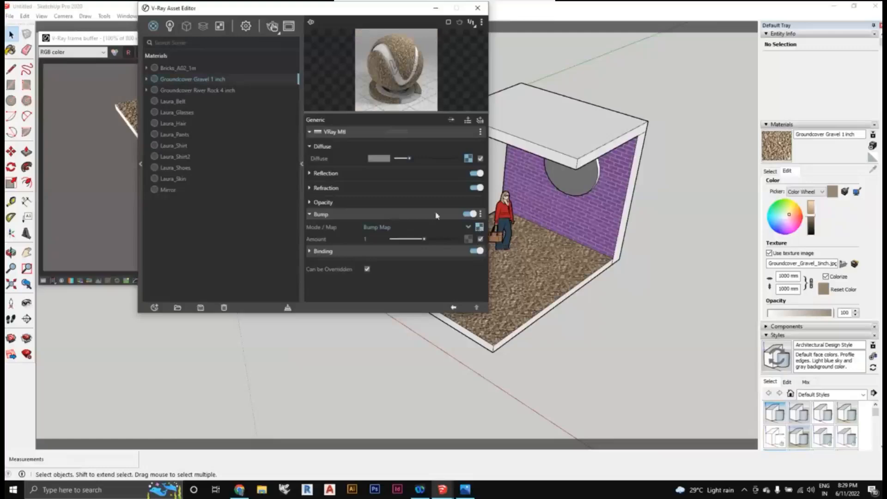
pyautogui.moveTo(552, 322); pyautogui.dragTo(562, 325, button='middle')
pyautogui.scroll(5, 562, 325)
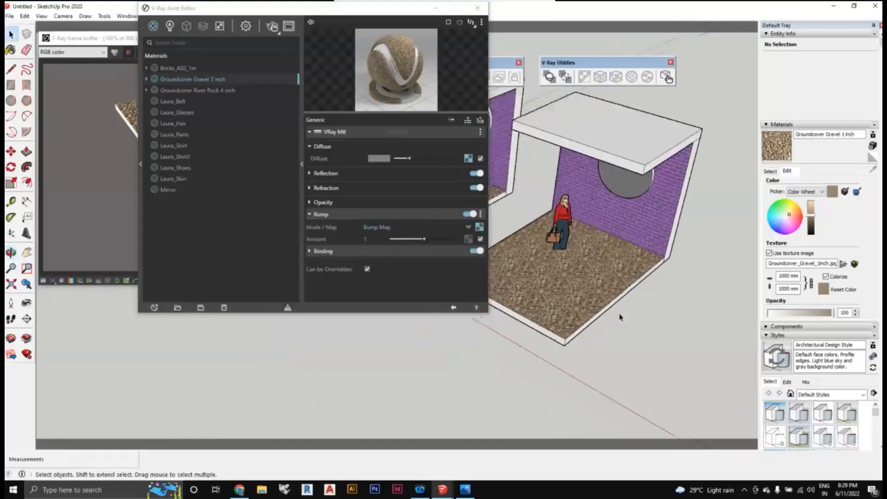
pyautogui.scroll(-4, 642, 341)
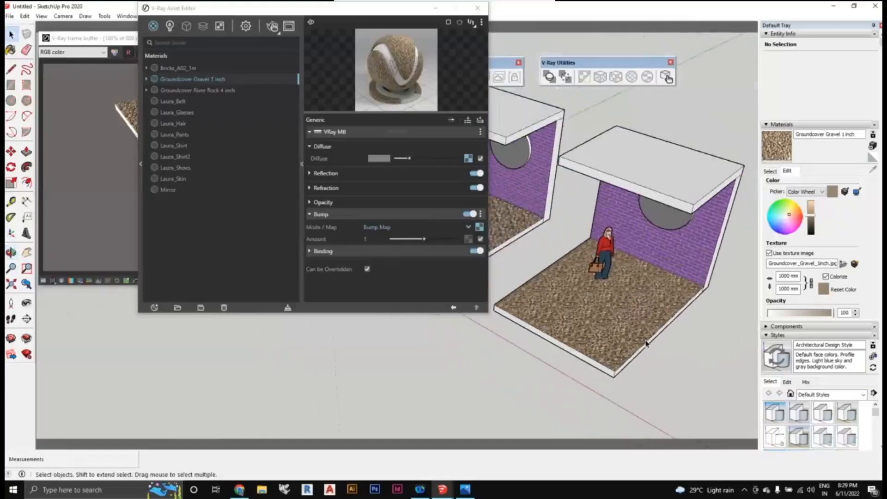
pyautogui.keyDown('shift'); pyautogui.moveTo(593, 280); pyautogui.dragTo(597, 285, button='middle'); pyautogui.keyUp('shift')
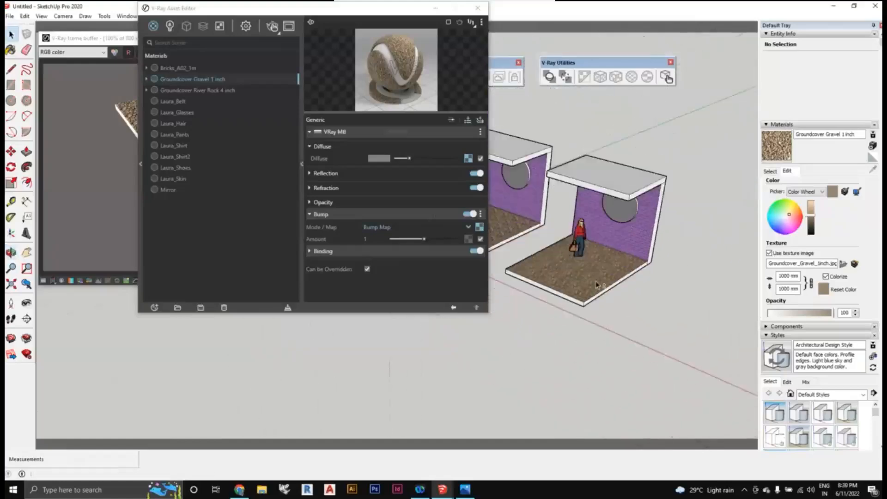
pyautogui.moveTo(616, 321); pyautogui.dragTo(579, 305, button='middle')
pyautogui.click(339, 179)
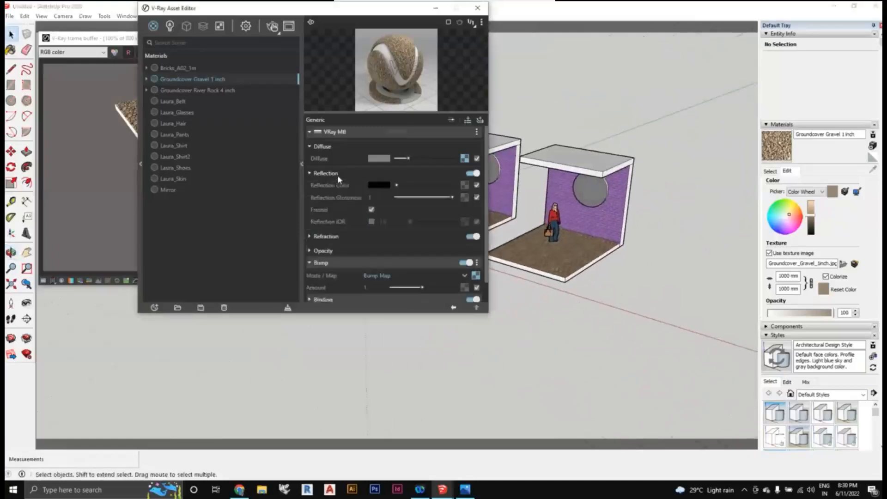
pyautogui.click(340, 182)
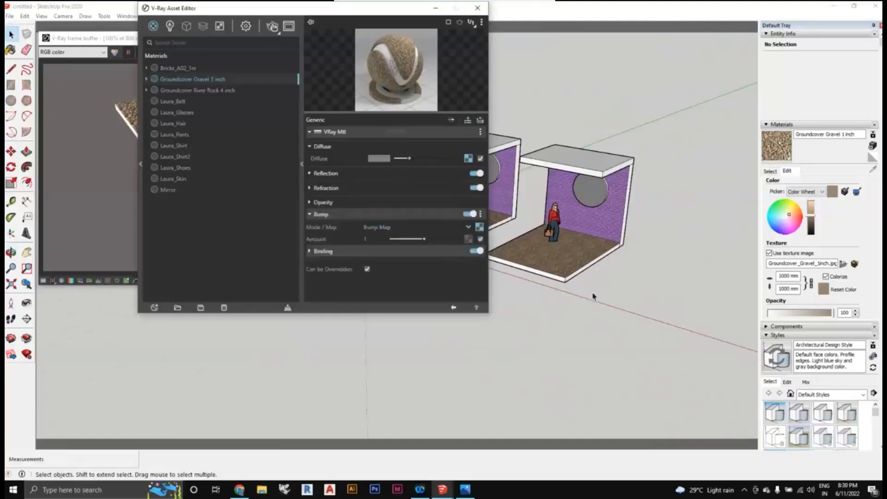
# Open the save dialog for the Groundcover Gravel 1 inch material and close it without saving
pyautogui.moveTo(593, 297); pyautogui.dragTo(622, 299, button='middle')
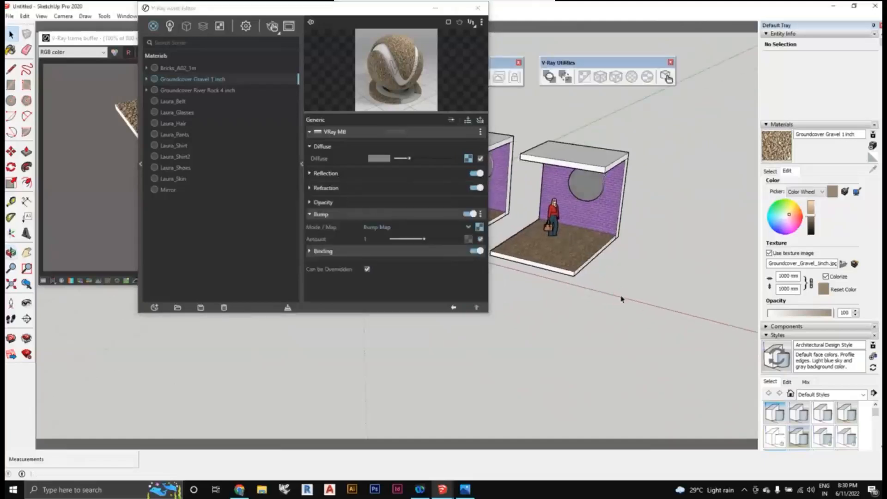
pyautogui.keyDown('shift'); pyautogui.moveTo(617, 296); pyautogui.dragTo(623, 313, button='middle'); pyautogui.keyUp('shift')
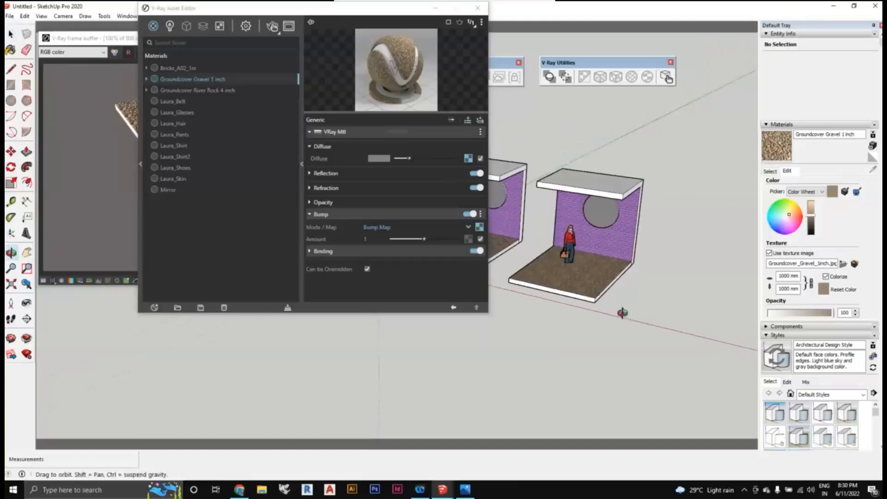
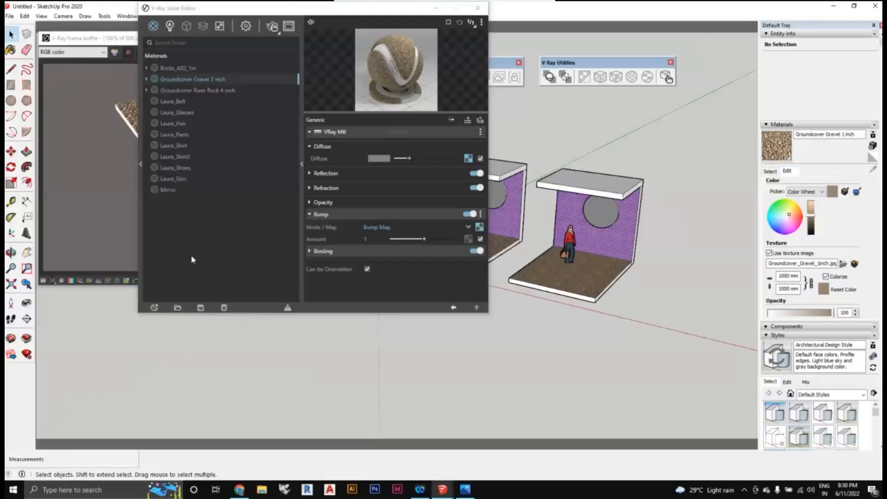
pyautogui.click(201, 308)
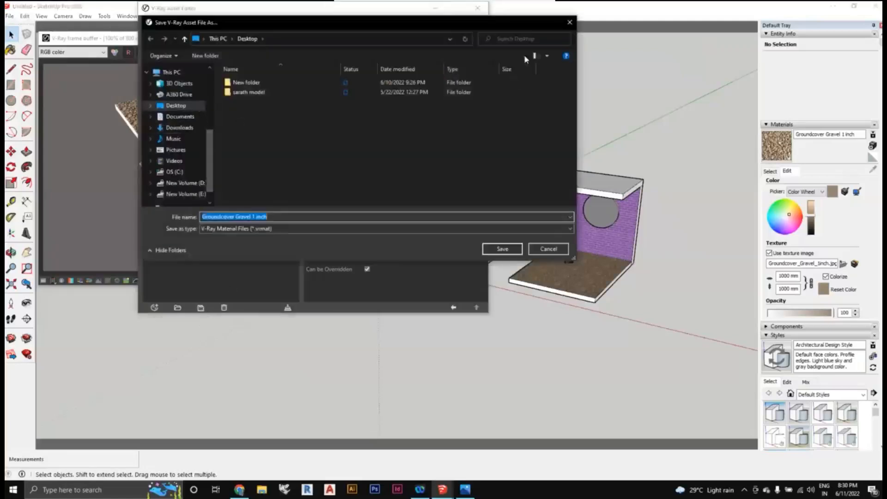
pyautogui.click(569, 23)
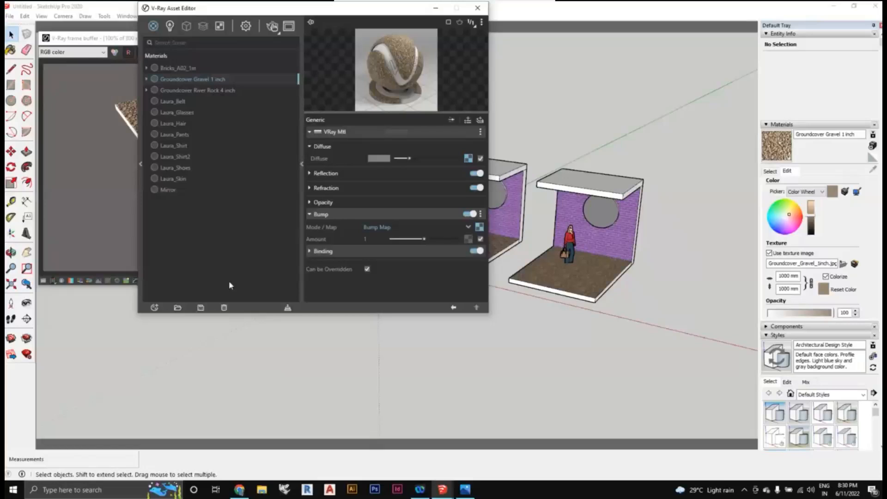
pyautogui.scroll(-1, 600, 332)
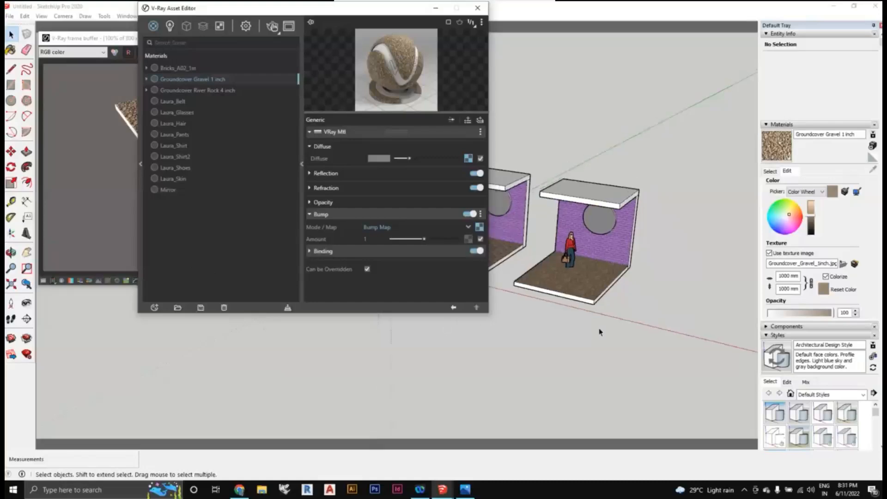
pyautogui.moveTo(600, 331)
pyautogui.mouseDown(button='middle')
pyautogui.moveTo(581, 334)
pyautogui.moveTo(589, 336)
pyautogui.moveTo(588, 313)
pyautogui.mouseUp(button='middle')
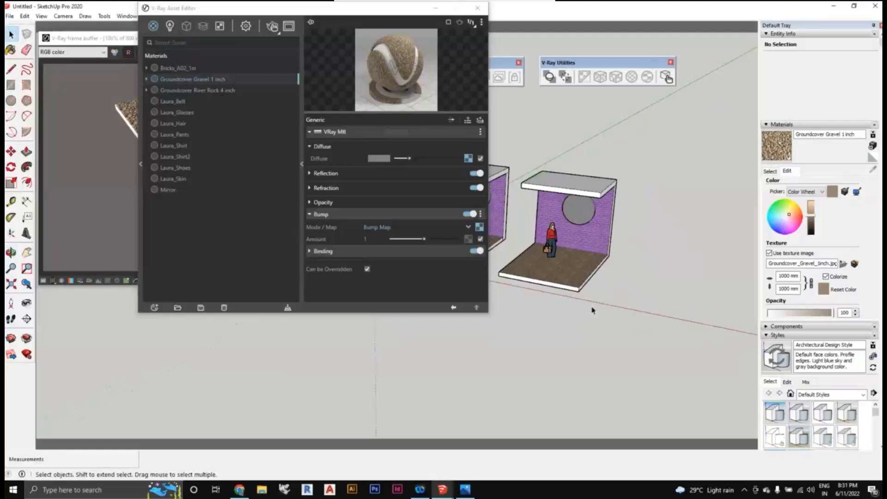
pyautogui.moveTo(593, 310)
pyautogui.mouseDown(button='middle')
pyautogui.moveTo(618, 307)
pyautogui.moveTo(586, 318)
pyautogui.mouseUp(button='middle')
pyautogui.scroll(2, 594, 308)
pyautogui.scroll(-1, 594, 308)
pyautogui.scroll(2, 584, 318)
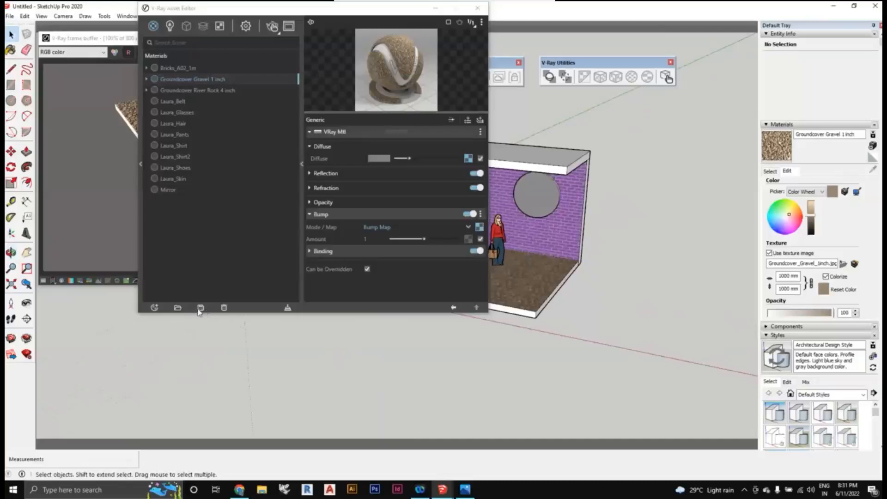
pyautogui.moveTo(640, 339)
pyautogui.mouseDown(button='middle')
pyautogui.moveTo(611, 327)
pyautogui.moveTo(684, 350)
pyautogui.mouseUp(button='middle')
pyautogui.scroll(1, 504, 245)
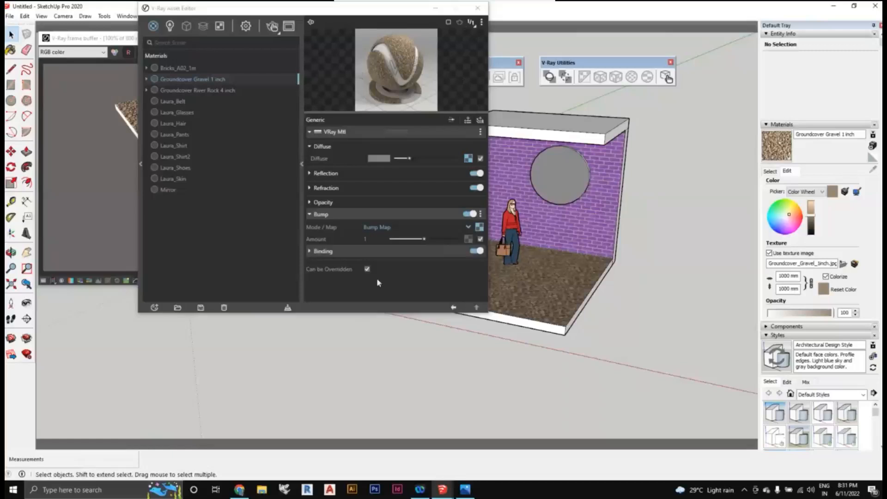
# Preview the gravel material in the Fabric, Floor, Ground and Wall preview scenes, and return to the Fabric scene
pyautogui.click(482, 24)
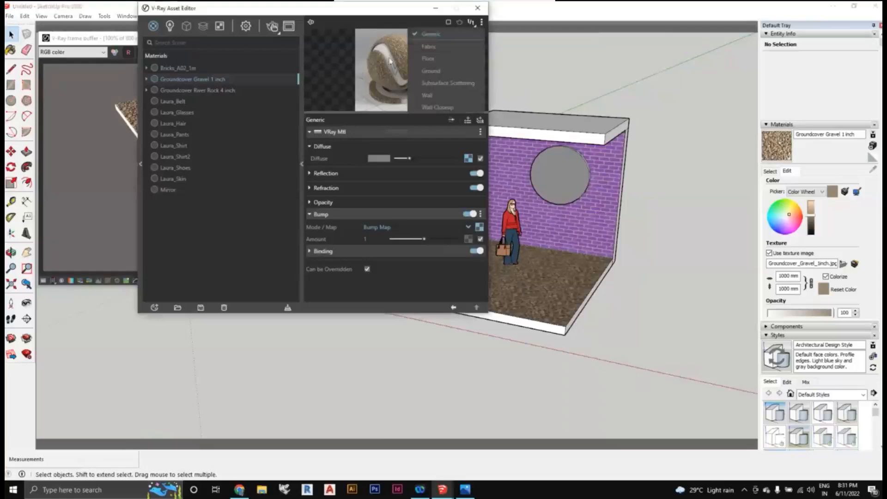
pyautogui.click(430, 47)
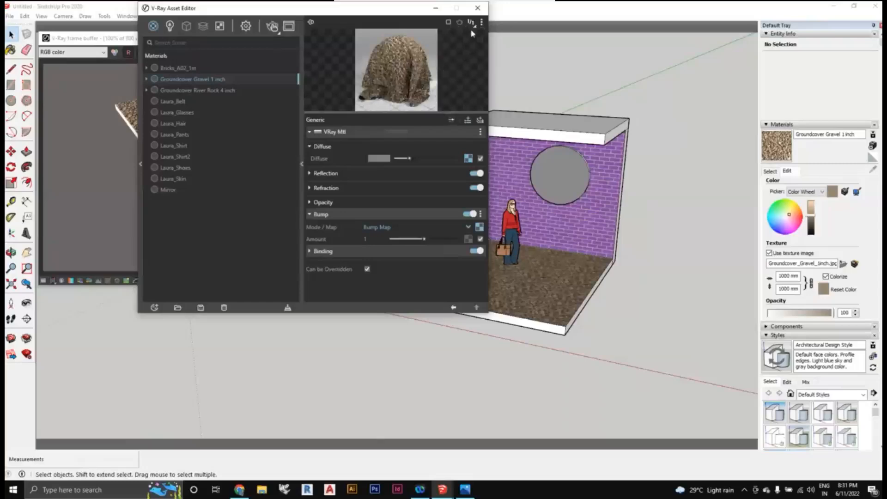
pyautogui.click(471, 22)
pyautogui.click(430, 62)
pyautogui.click(471, 22)
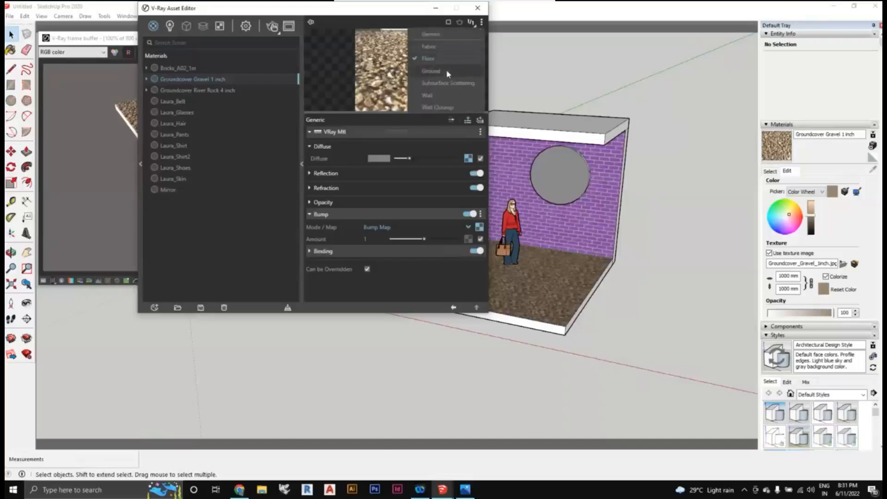
pyautogui.click(429, 72)
pyautogui.click(471, 22)
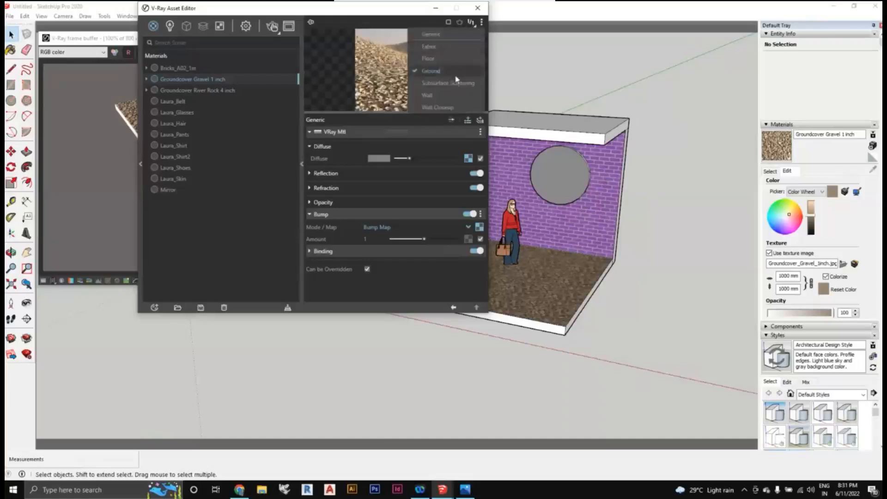
pyautogui.click(453, 95)
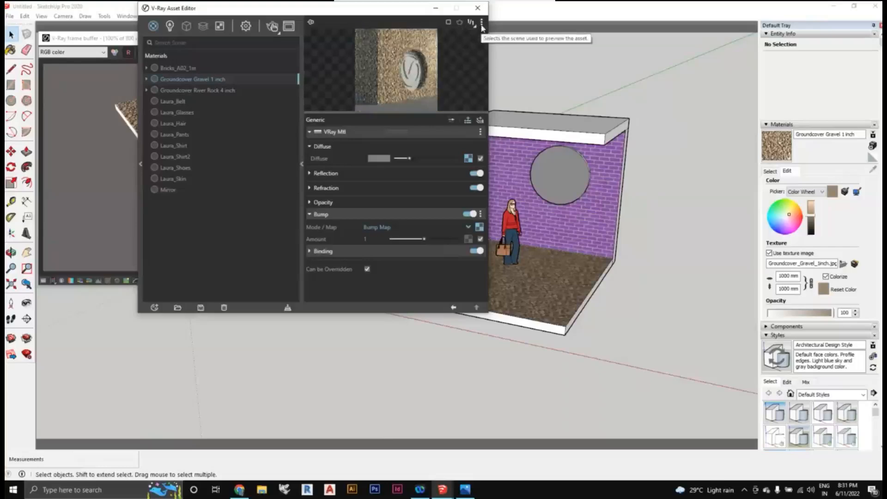
pyautogui.click(471, 22)
pyautogui.click(437, 64)
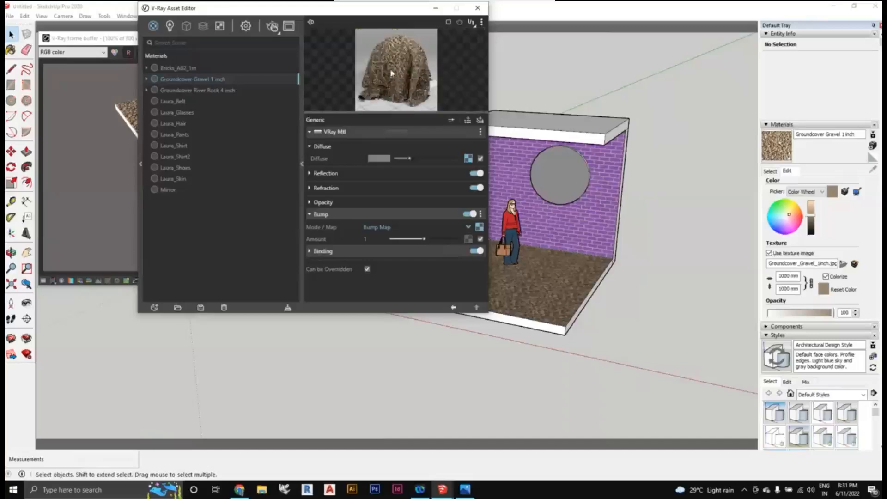
# Set the gravel material's preview scene to Generic and move the V-Ray Asset Editor window so the room is in view
pyautogui.click(479, 24)
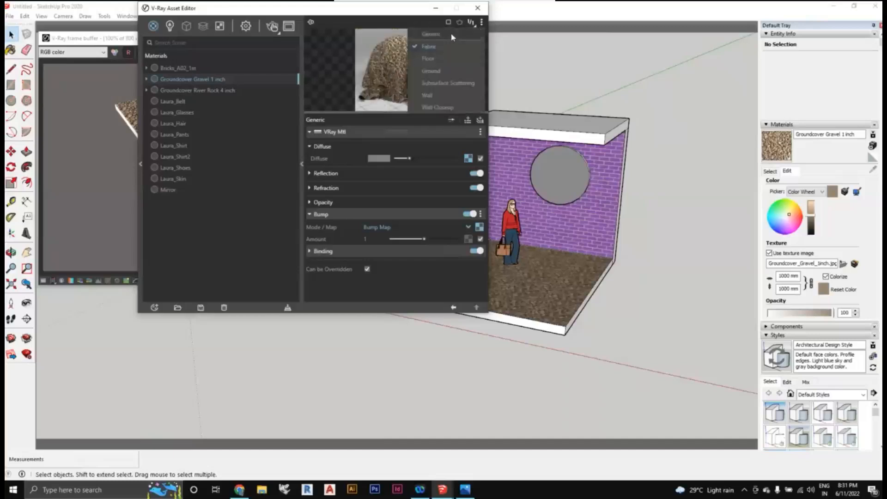
pyautogui.click(426, 80)
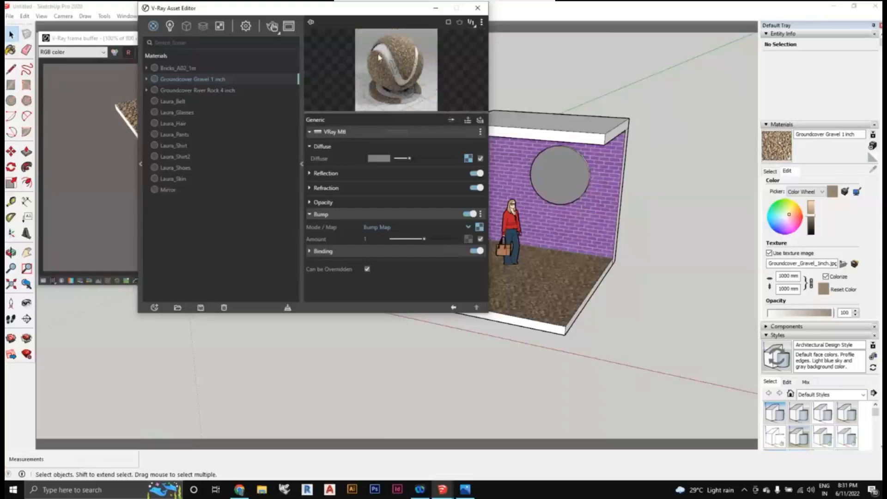
pyautogui.moveTo(336, 15); pyautogui.dragTo(323, 47)
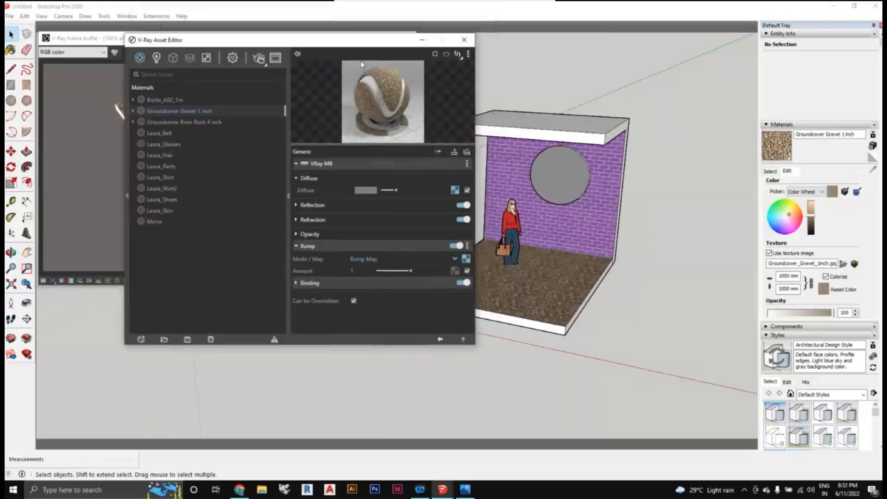
pyautogui.moveTo(615, 310); pyautogui.dragTo(619, 326, button='middle')
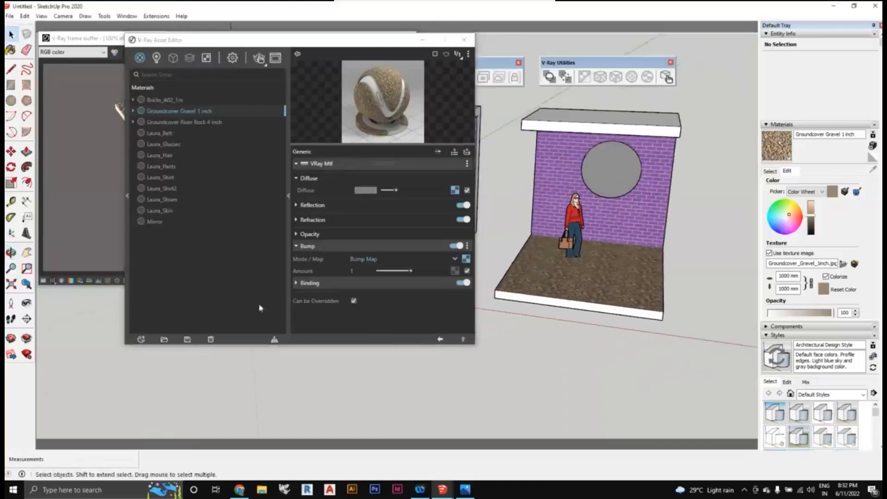
# Create a Generic V-Ray material and load the Desktop image Render 02 as its diffuse bitmap
pyautogui.click(141, 340)
pyautogui.moveTo(161, 327)
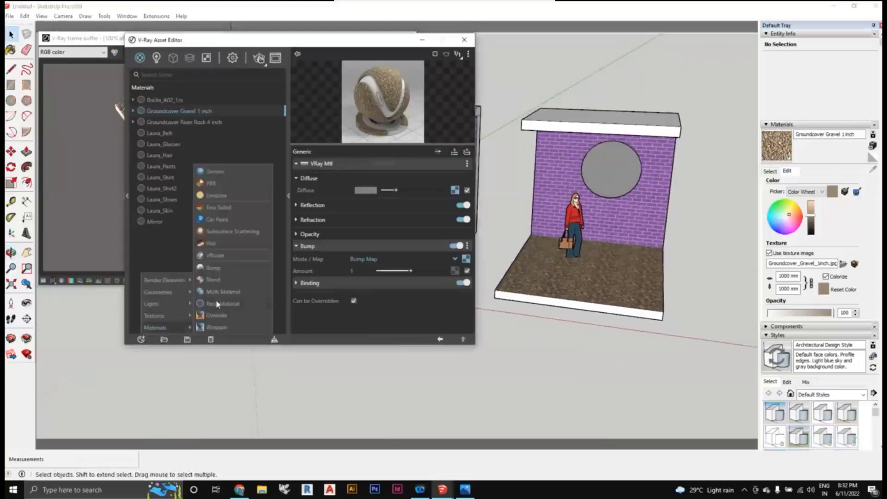
pyautogui.click(220, 175)
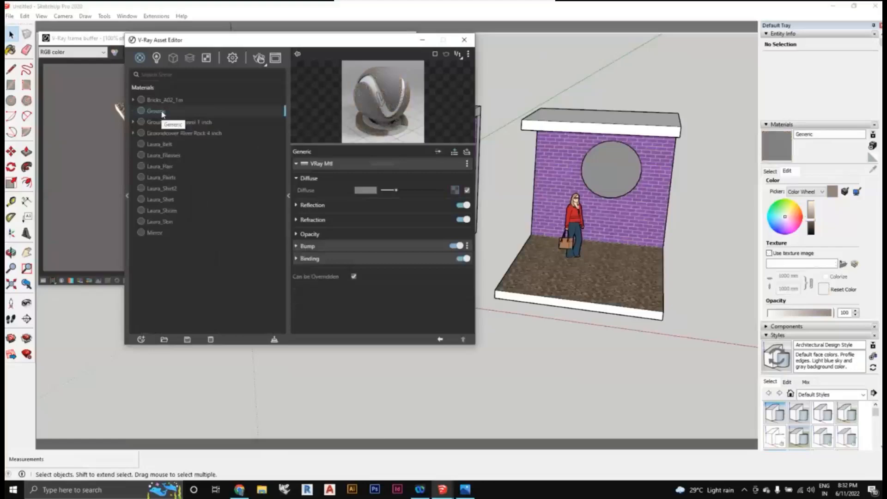
pyautogui.click(454, 195)
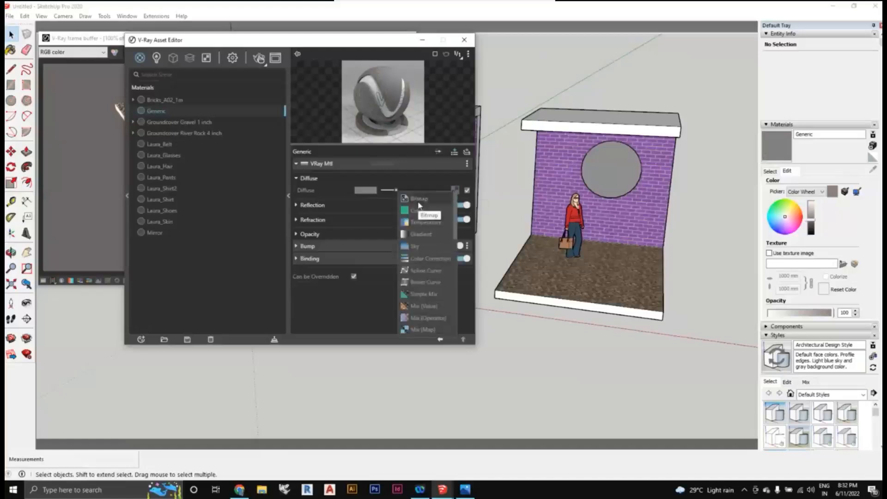
pyautogui.click(418, 201)
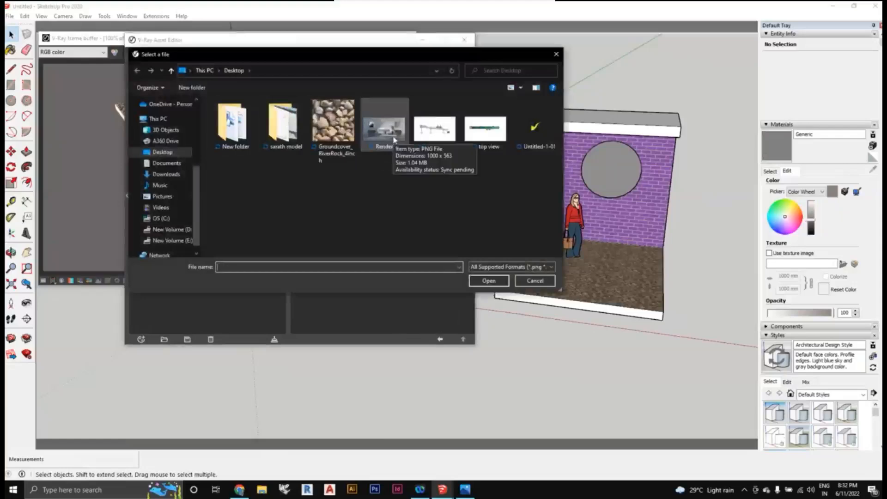
pyautogui.click(394, 134)
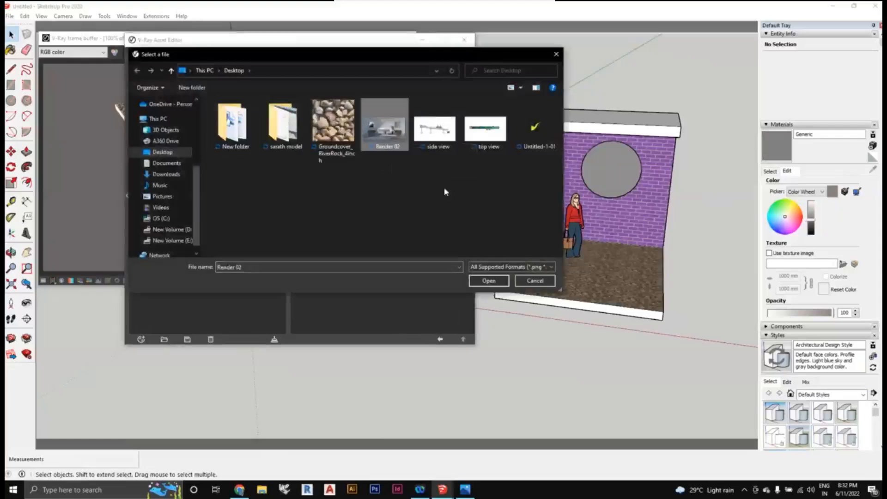
pyautogui.click(489, 281)
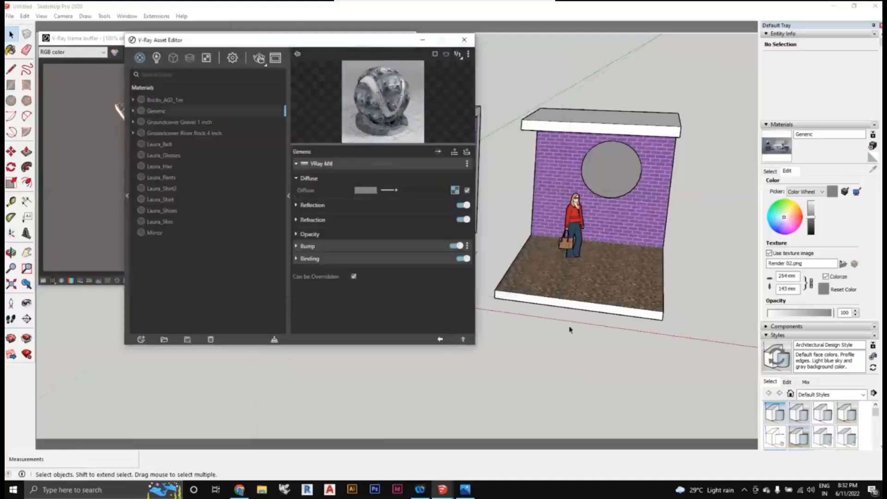
# Paste the previously copied bitmap as a copy into the Generic material's diffuse slot and its bump map slot
pyautogui.moveTo(570, 330)
pyautogui.mouseDown(button='middle')
pyautogui.moveTo(544, 376)
pyautogui.moveTo(584, 307)
pyautogui.mouseUp(button='middle')
pyautogui.scroll(2, 585, 307)
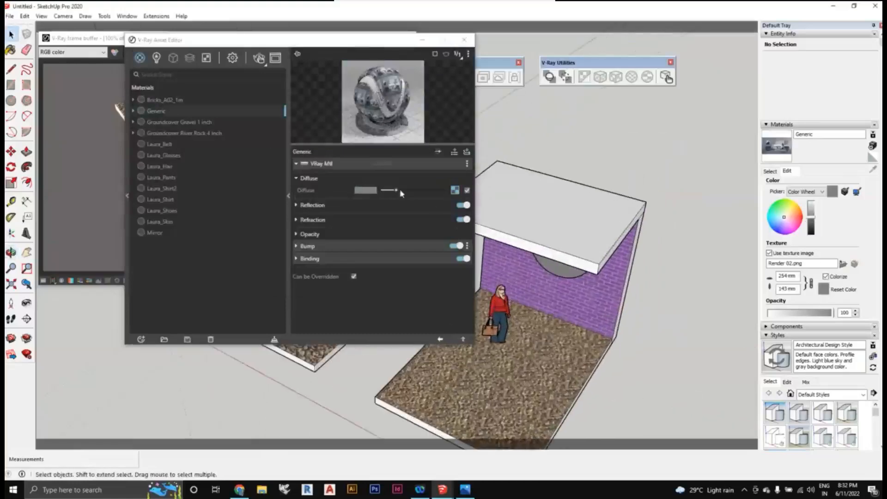
pyautogui.click(421, 249)
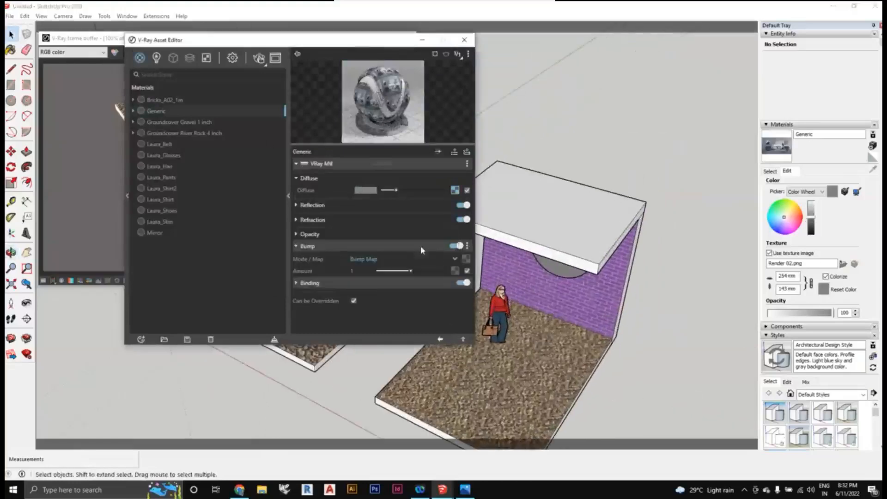
pyautogui.click(465, 259)
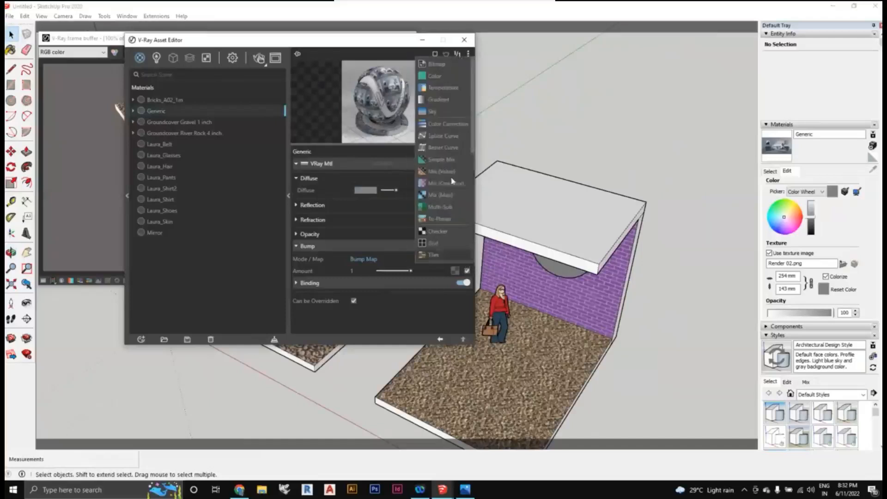
pyautogui.click(395, 177)
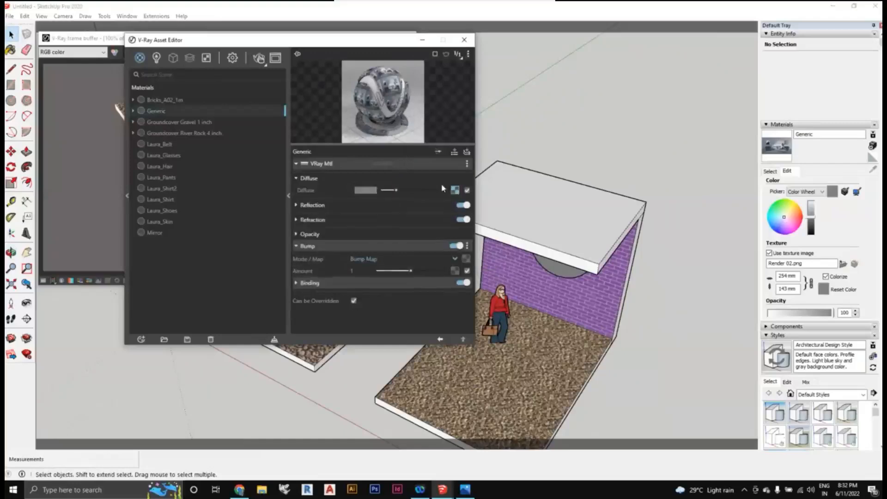
pyautogui.rightClick(455, 190)
pyautogui.click(438, 203)
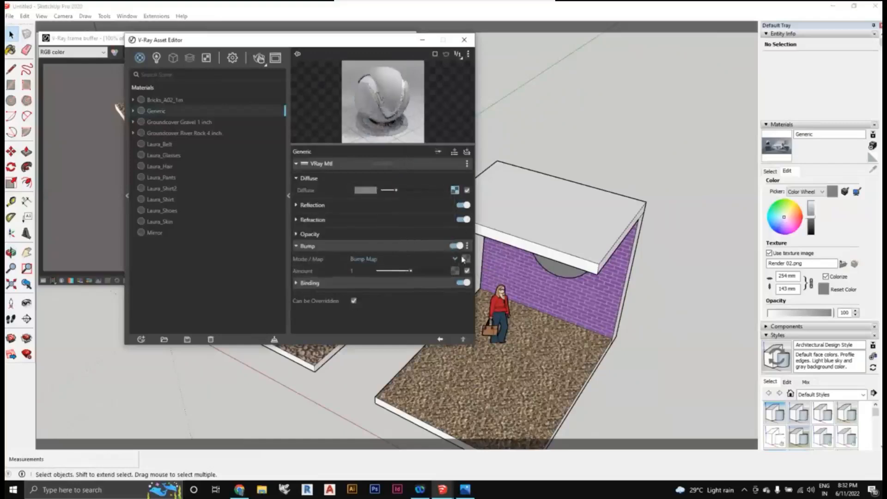
pyautogui.rightClick(466, 259)
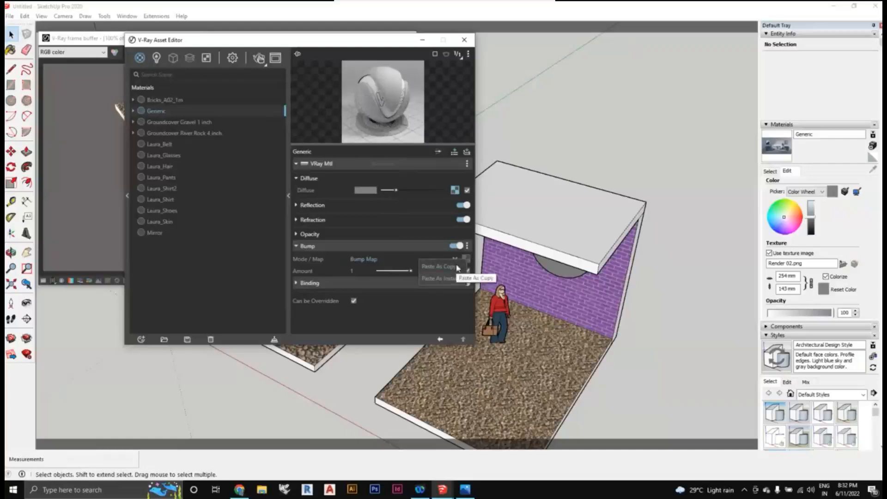
pyautogui.click(439, 267)
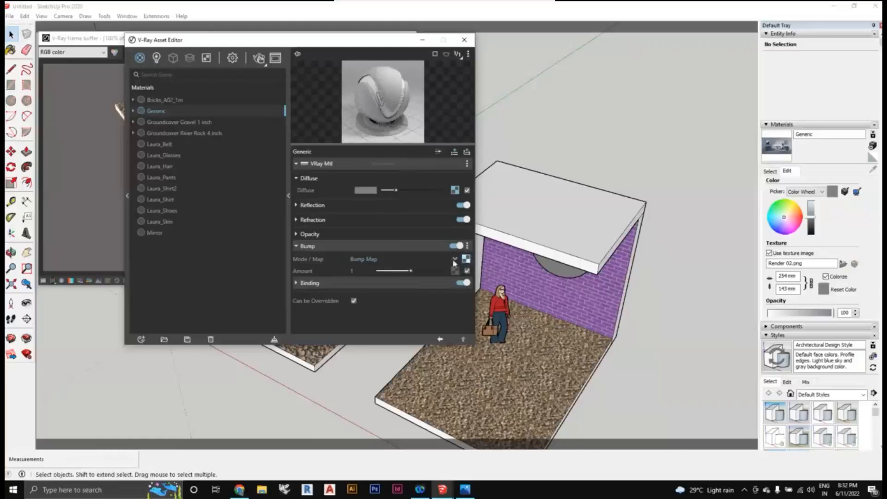
# Check the pasted diffuse bitmap's file and replace it with the Desktop image Render 02
pyautogui.click(455, 191)
pyautogui.moveTo(457, 178)
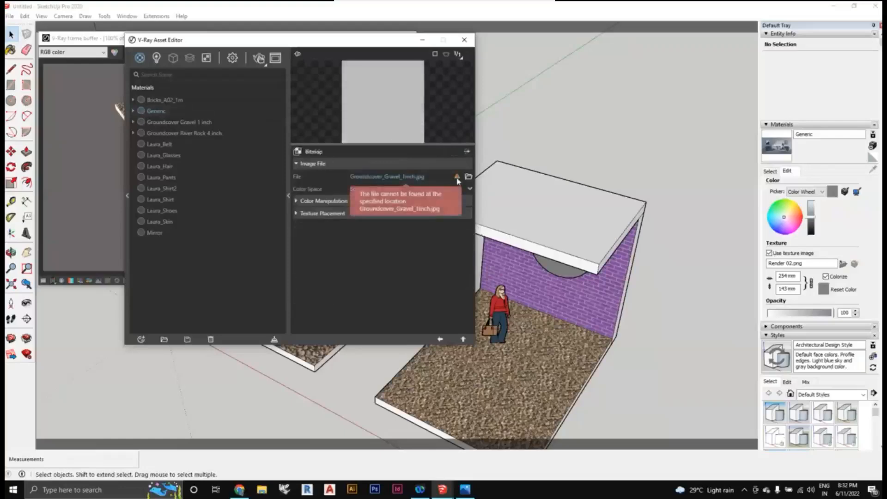
pyautogui.click(167, 111)
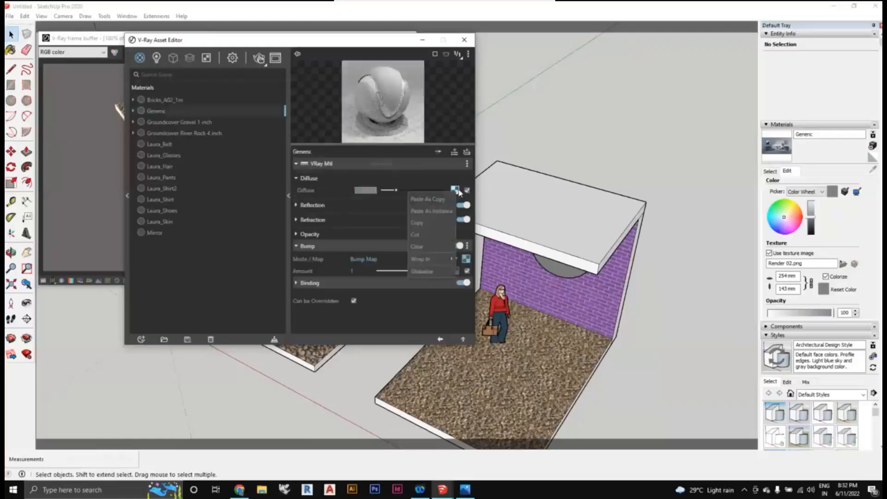
pyautogui.click(455, 190)
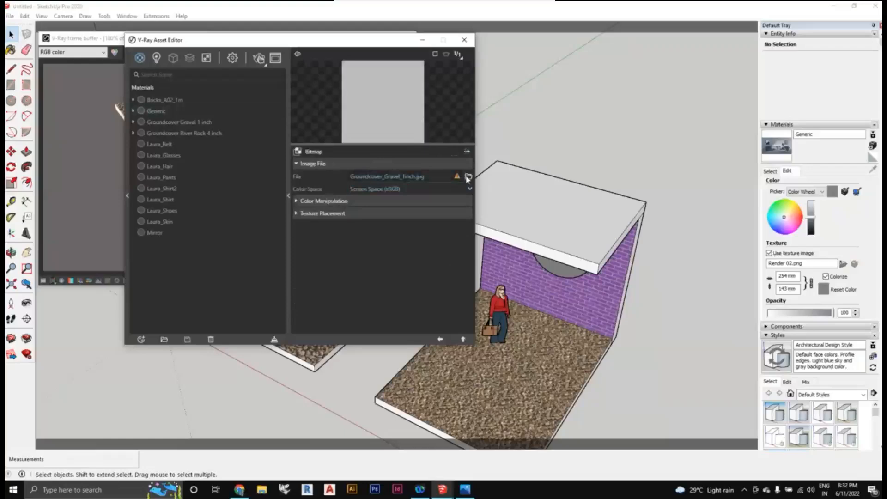
pyautogui.click(468, 177)
pyautogui.click(384, 129)
pyautogui.click(484, 280)
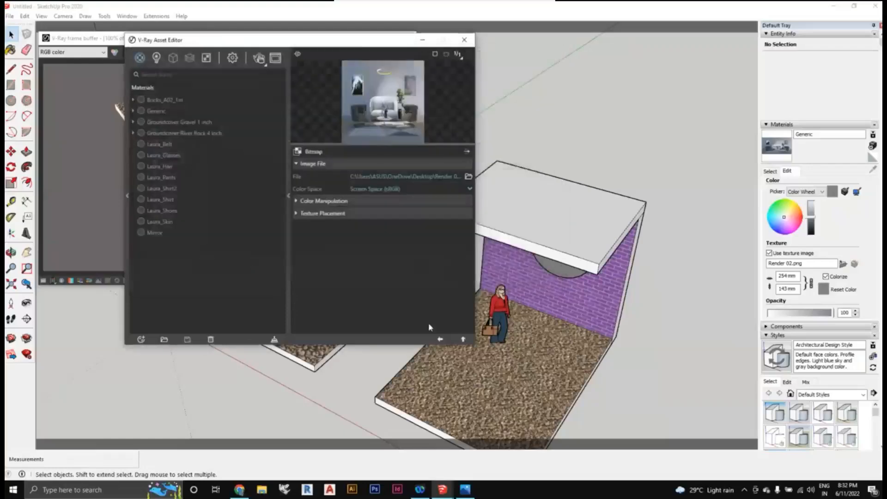
pyautogui.click(440, 339)
# Paste the copied bitmap as a copy into the diffuse slot and as an instance into the bump map slot
pyautogui.rightClick(456, 190)
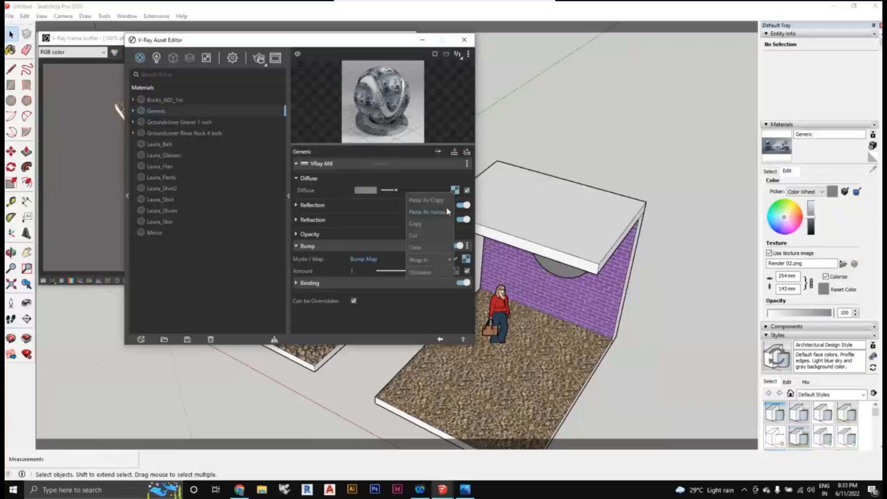
pyautogui.click(432, 200)
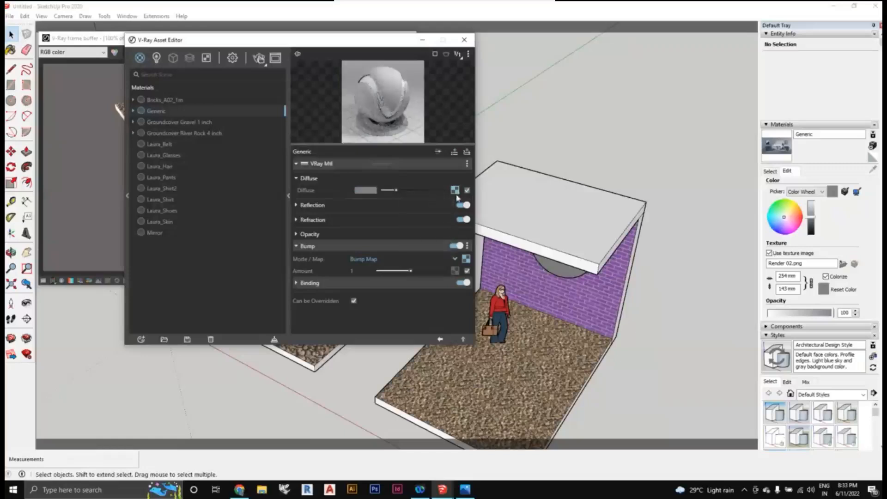
pyautogui.rightClick(465, 259)
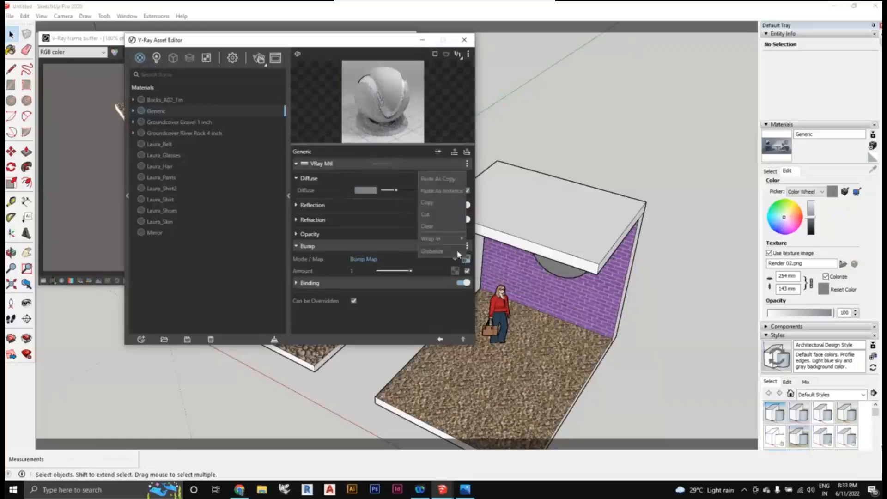
pyautogui.click(442, 191)
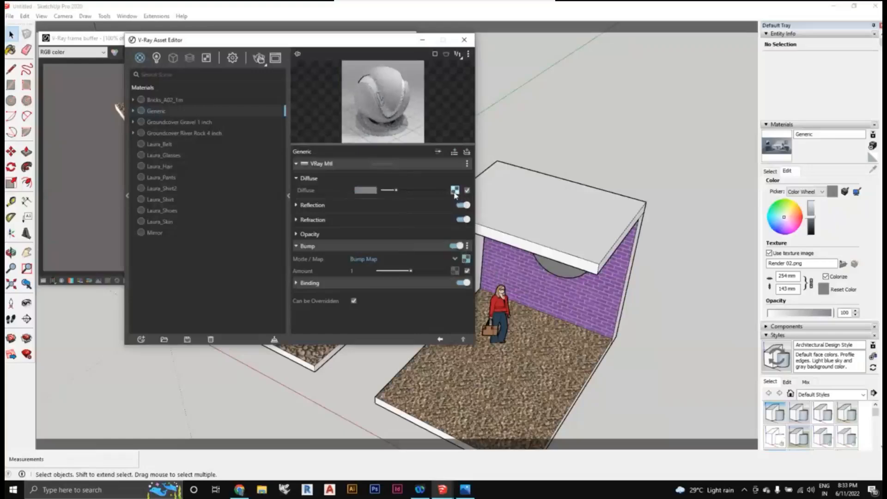
# Point the Generic material's diffuse bitmap back to the Desktop image Render 02 and return to the material settings
pyautogui.click(454, 190)
pyautogui.click(470, 179)
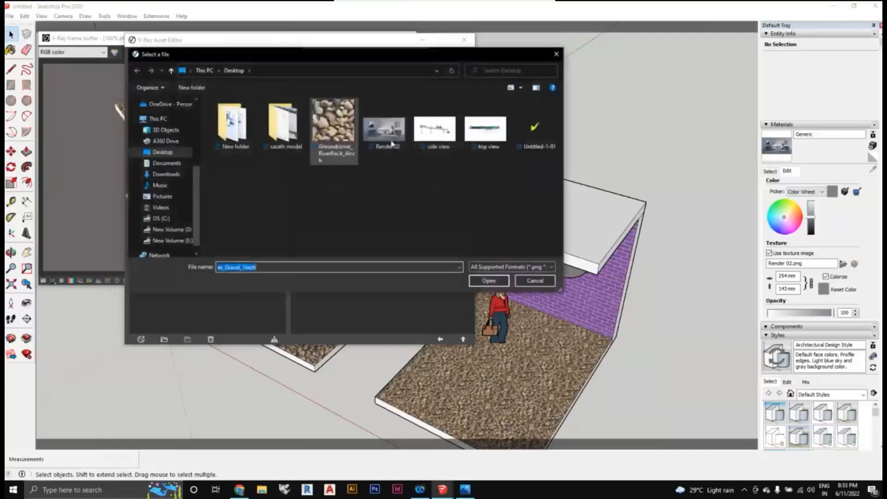
pyautogui.click(392, 138)
pyautogui.click(489, 280)
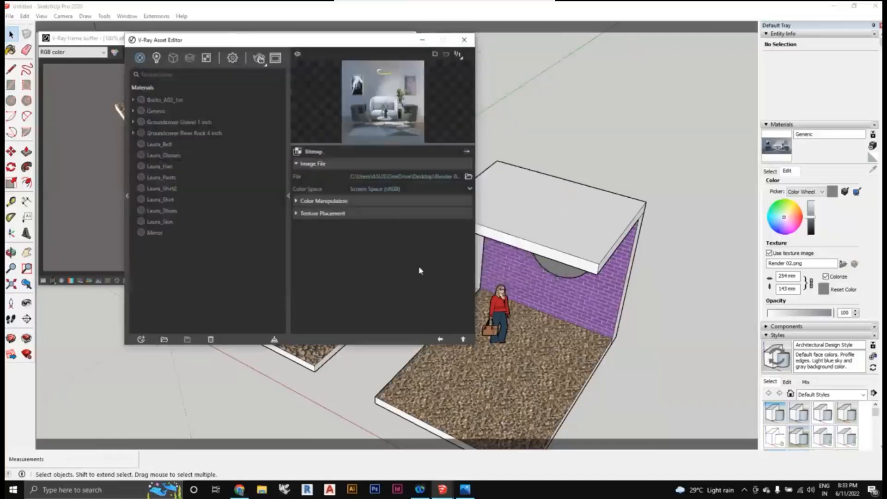
pyautogui.click(441, 340)
# Paint the top face of the copied room's roof with the Generic material
pyautogui.moveTo(491, 314); pyautogui.dragTo(480, 349, button='middle')
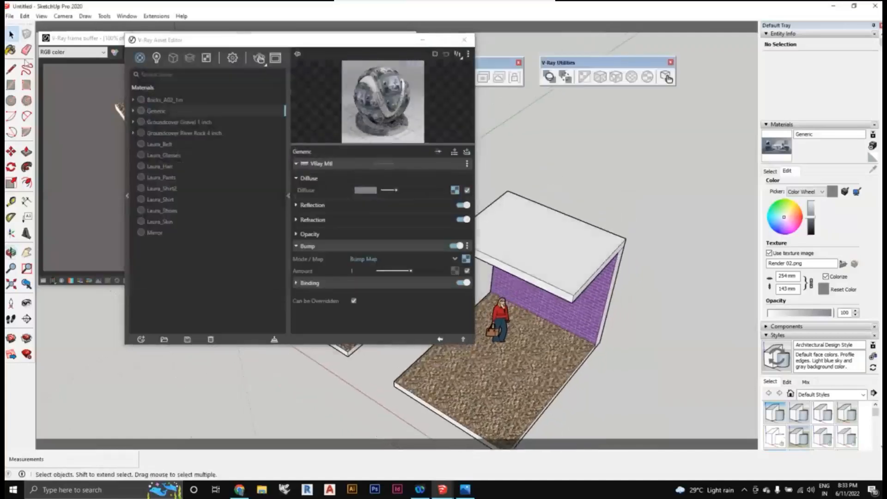
pyautogui.click(566, 268)
pyautogui.scroll(4, 565, 273)
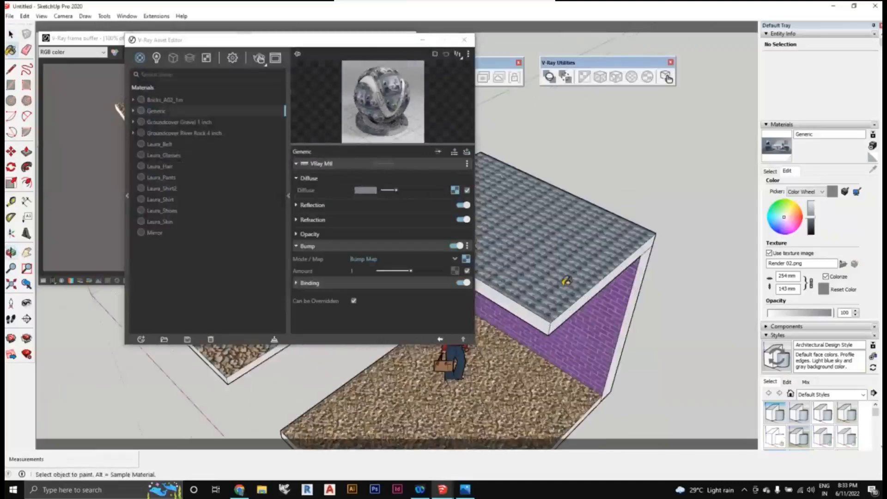
# Run an interactive render, examine the painted roof in the frame buffer from closer angles, and stop the render
pyautogui.click(259, 60)
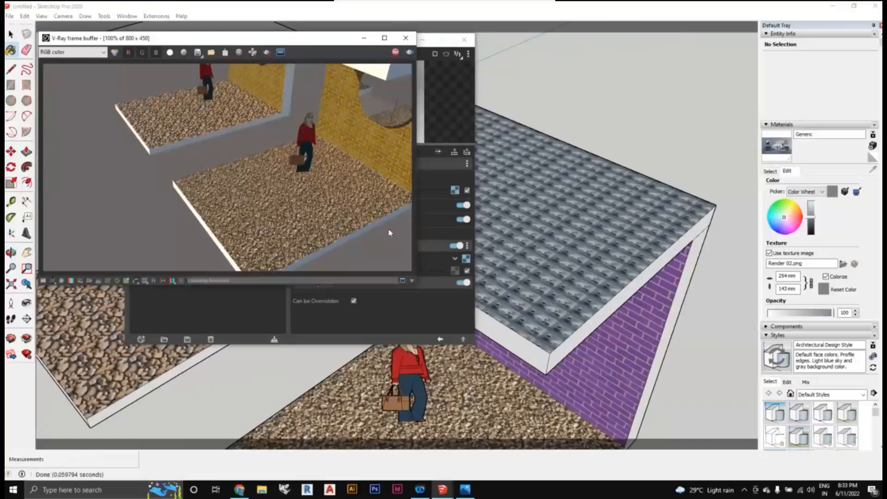
pyautogui.scroll(1, 301, 212)
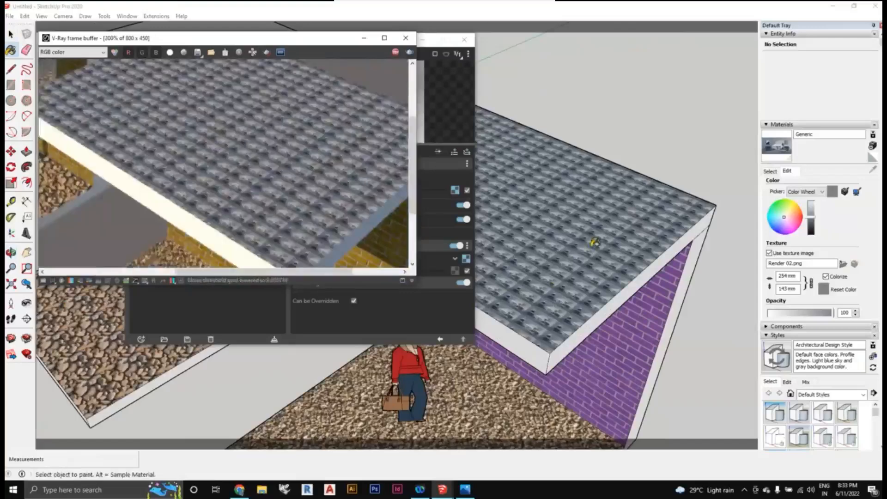
pyautogui.moveTo(591, 241); pyautogui.dragTo(601, 263, button='middle')
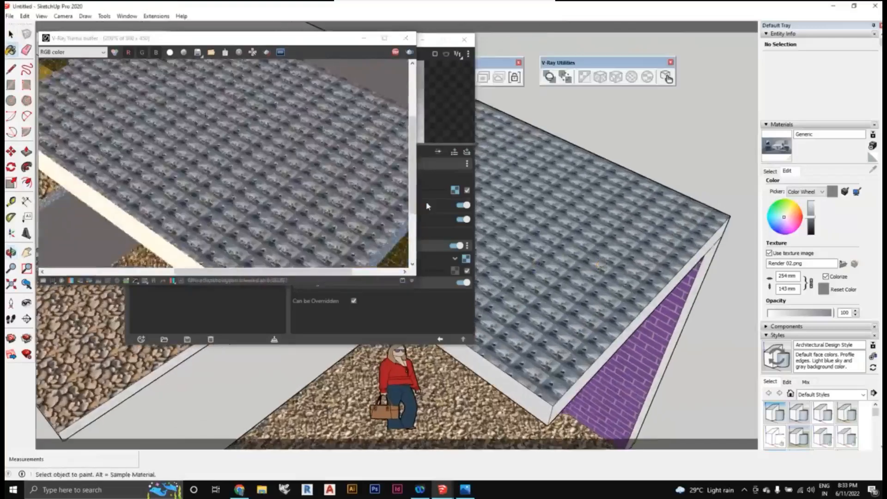
pyautogui.click(429, 315)
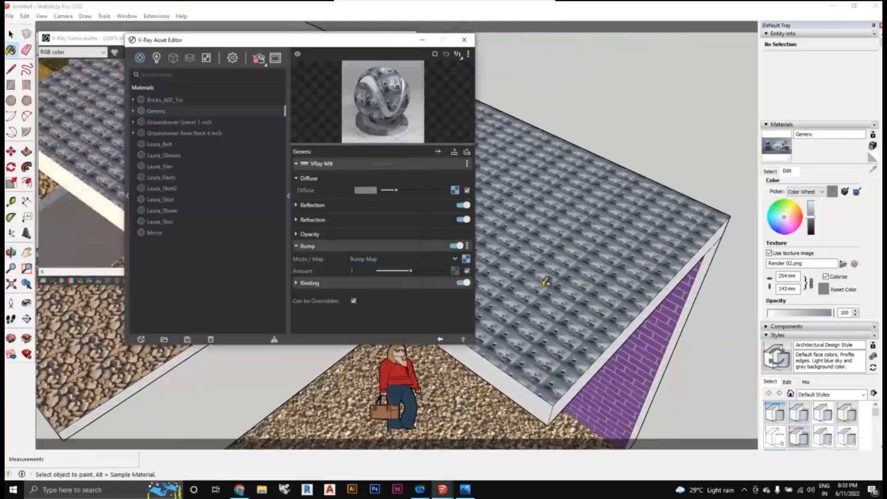
pyautogui.moveTo(549, 298); pyautogui.dragTo(596, 283, button='middle')
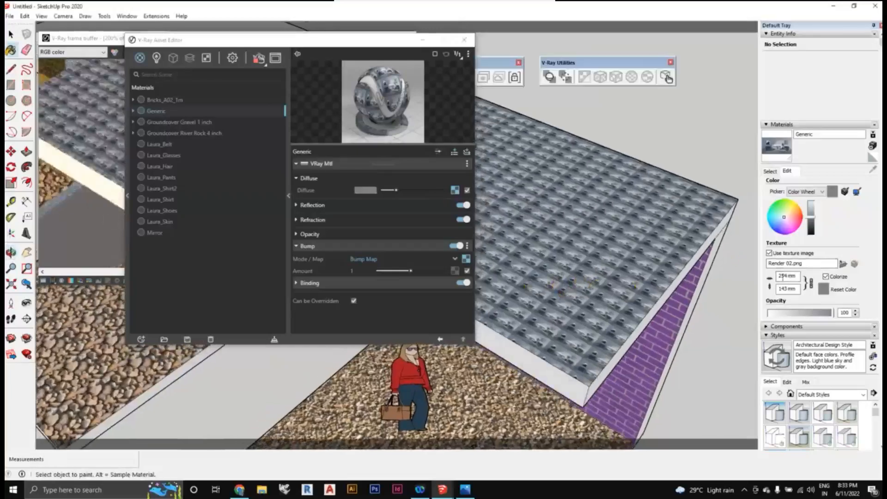
pyautogui.click(257, 59)
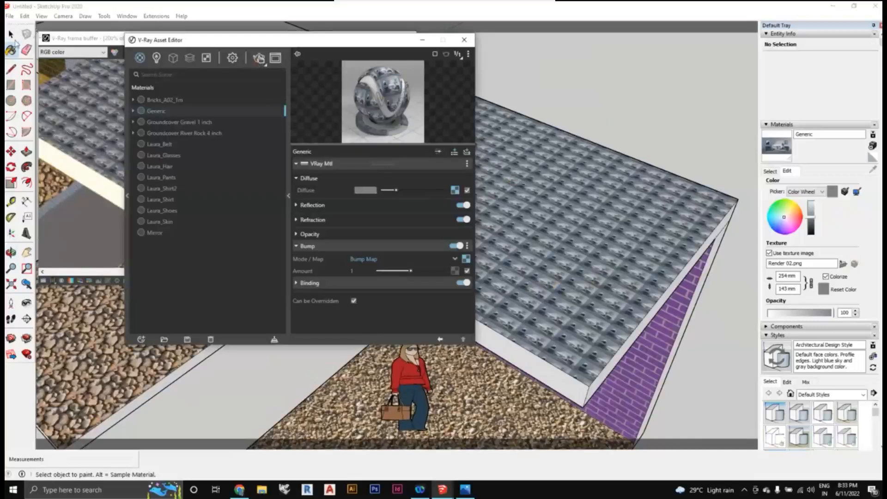
# Switch to Chrome, search Google for "poliigon" and open the Poliigon website
pyautogui.click(12, 35)
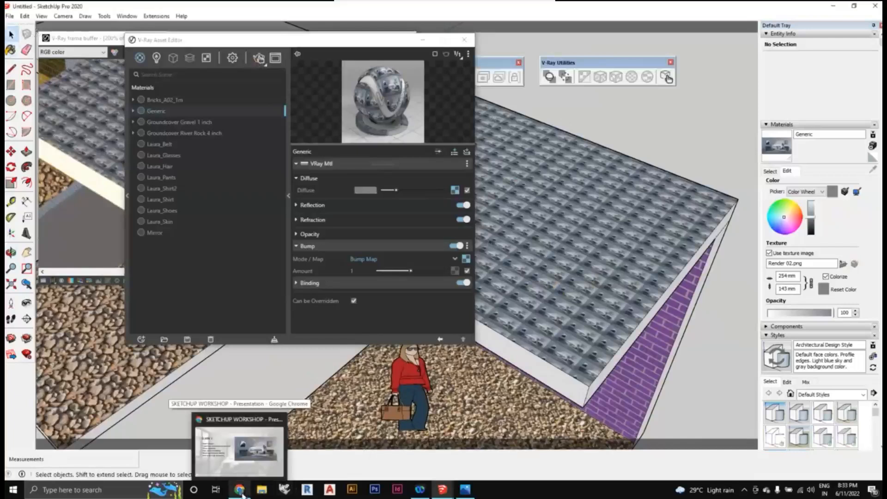
pyautogui.click(243, 493)
pyautogui.click(598, 134)
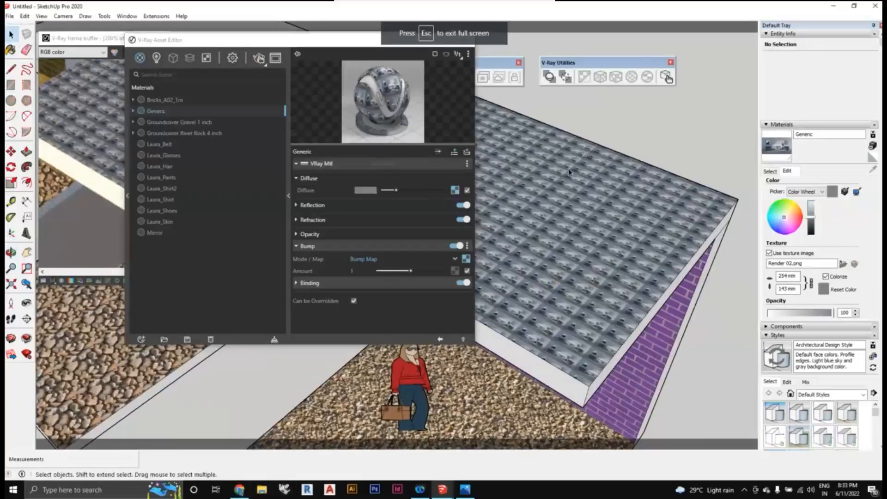
pyautogui.click(239, 493)
pyautogui.click(265, 10)
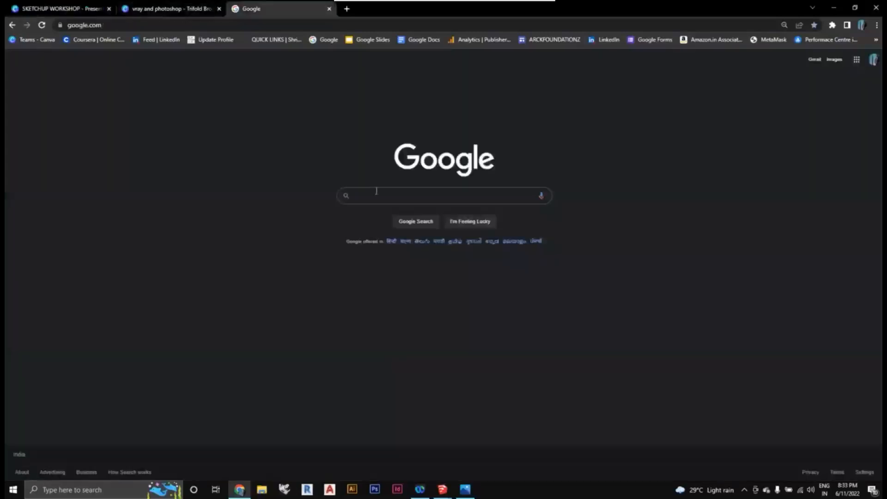
pyautogui.click(371, 192)
pyautogui.write('poli')
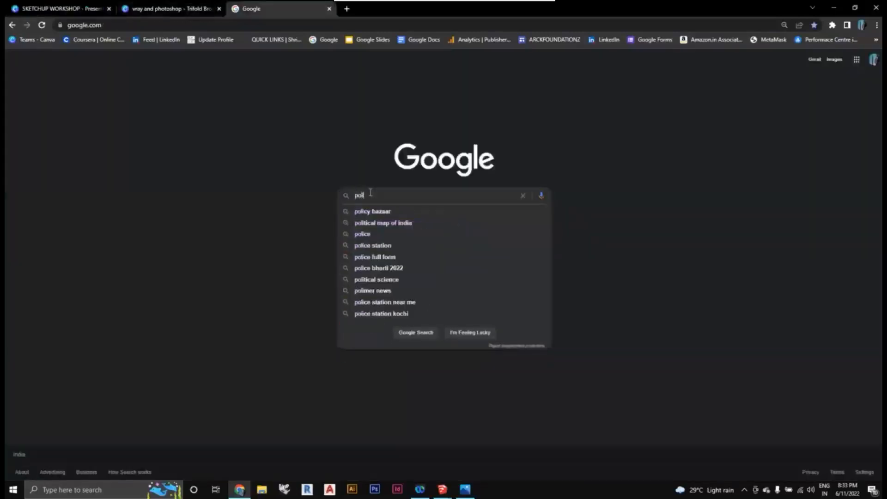
pyautogui.write('igon')
pyautogui.press('Return')
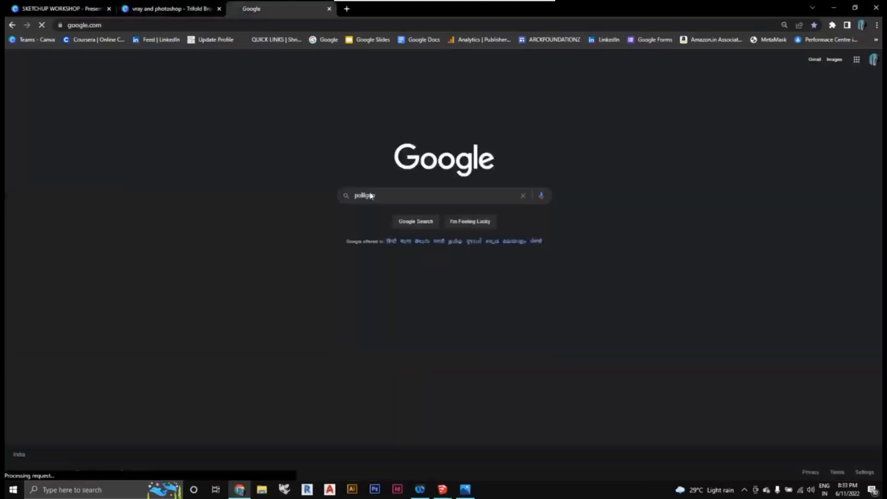
pyautogui.click(223, 132)
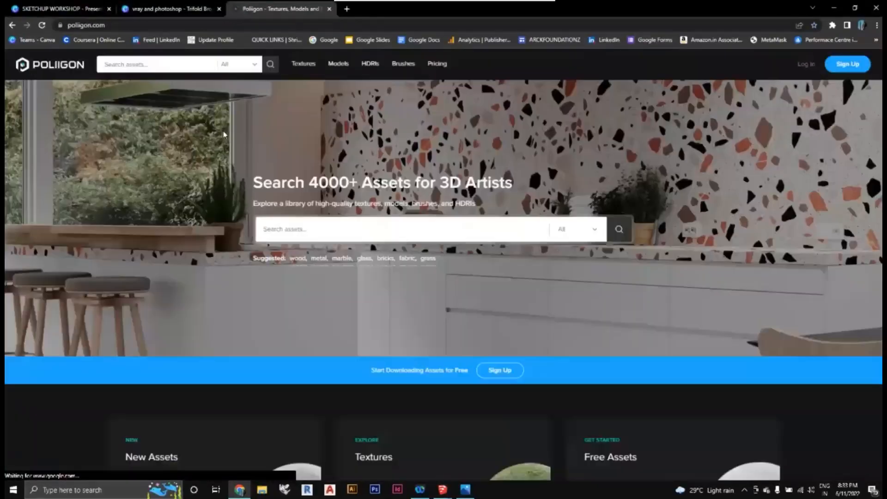
# Open Poliigon's textures library and look through the Acoustic and Atlases categories
pyautogui.scroll(-1, 223, 131)
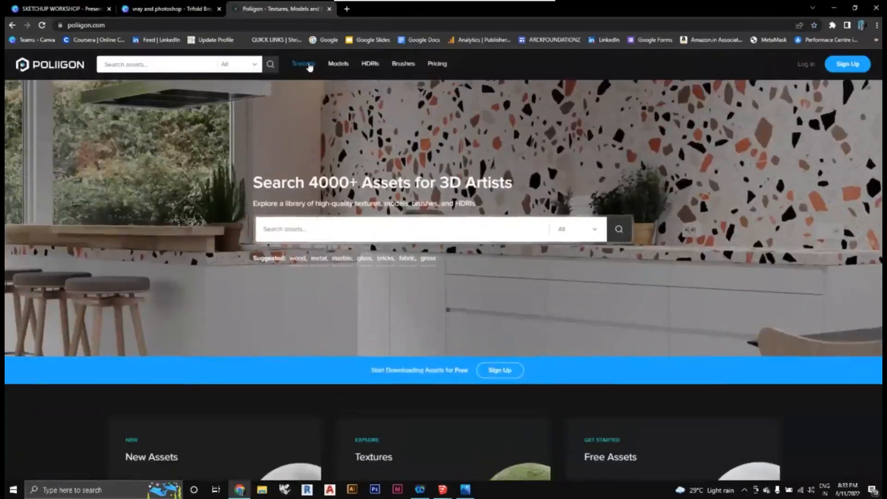
pyautogui.click(309, 64)
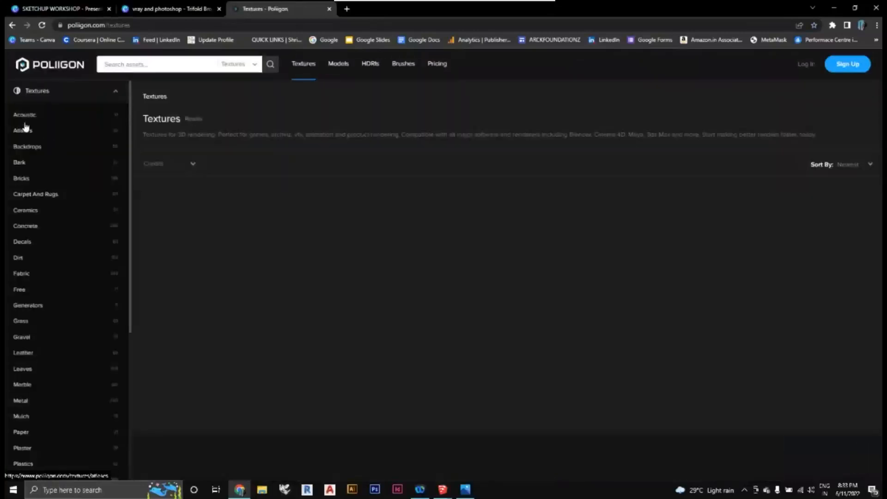
pyautogui.click(28, 115)
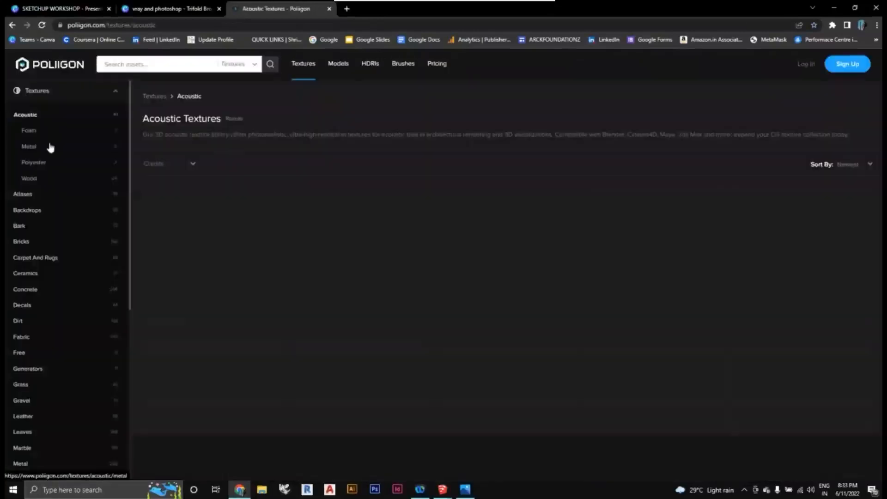
pyautogui.scroll(-1, 168, 187)
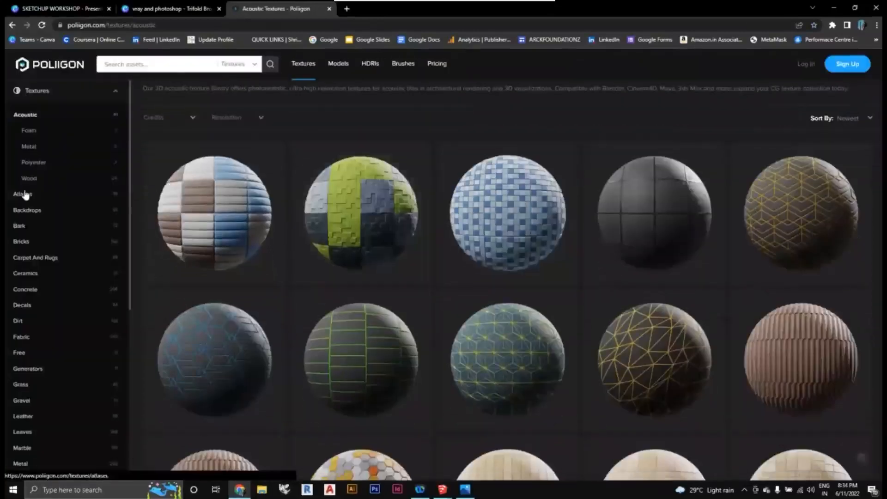
pyautogui.click(23, 194)
# Browse Poliigon's Rocks texture category and switch back to the SketchUp model
pyautogui.scroll(-6, 48, 250)
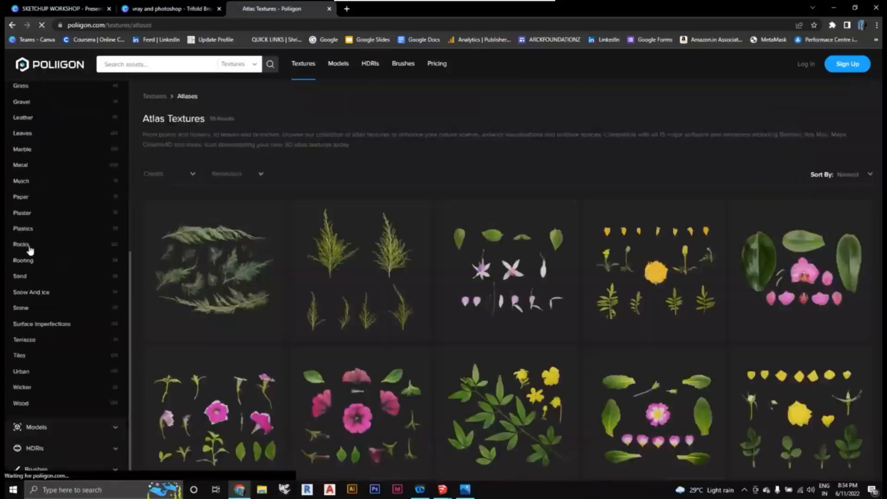
pyautogui.click(24, 244)
pyautogui.scroll(-10, 376, 271)
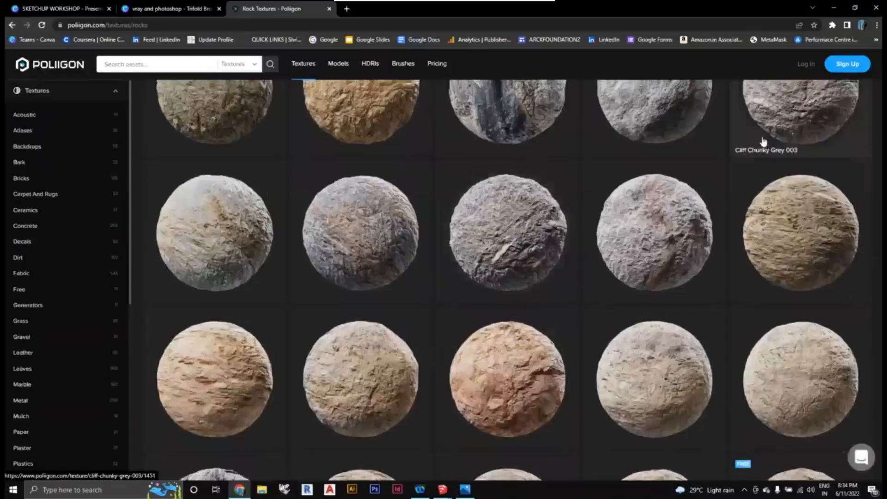
pyautogui.scroll(5, 785, 323)
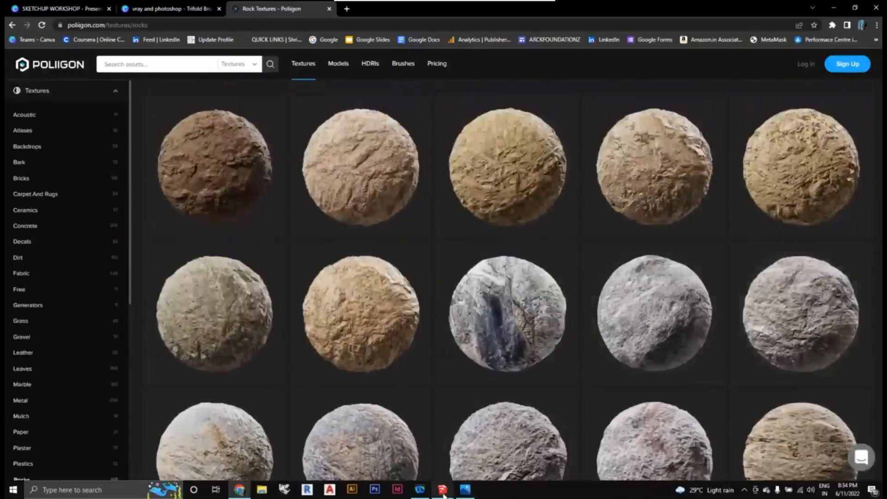
pyautogui.moveTo(442, 490)
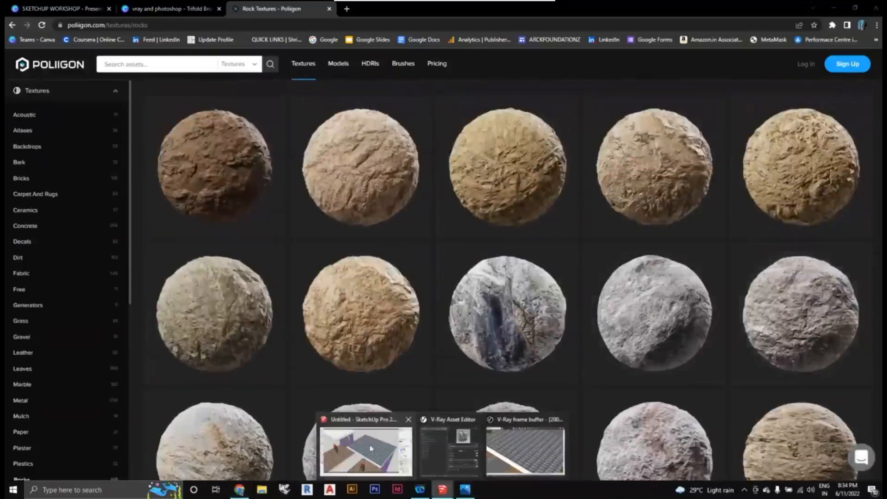
pyautogui.click(370, 449)
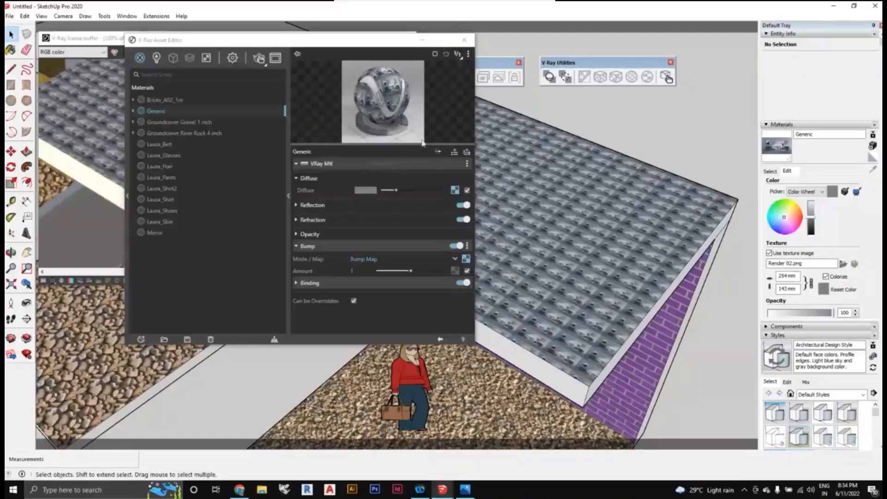
# Return to Chrome and examine more of the Rocks textures and the remaining texture categories
pyautogui.click(239, 490)
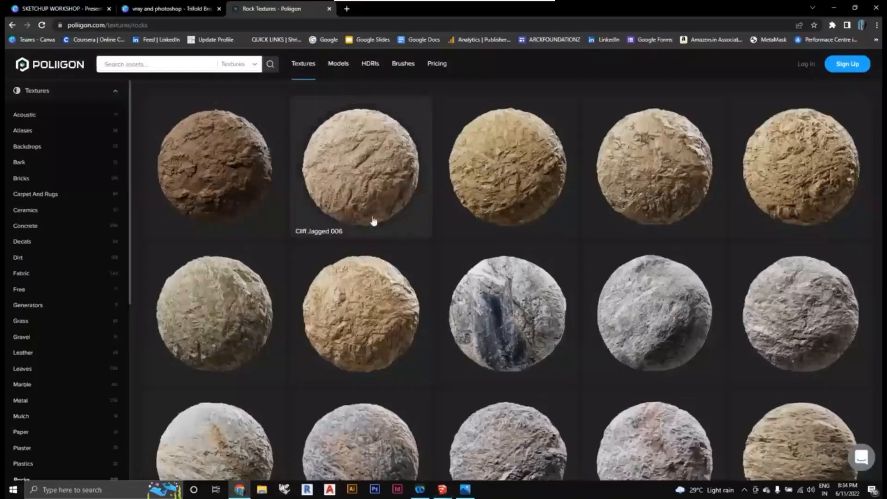
pyautogui.scroll(-10, 374, 221)
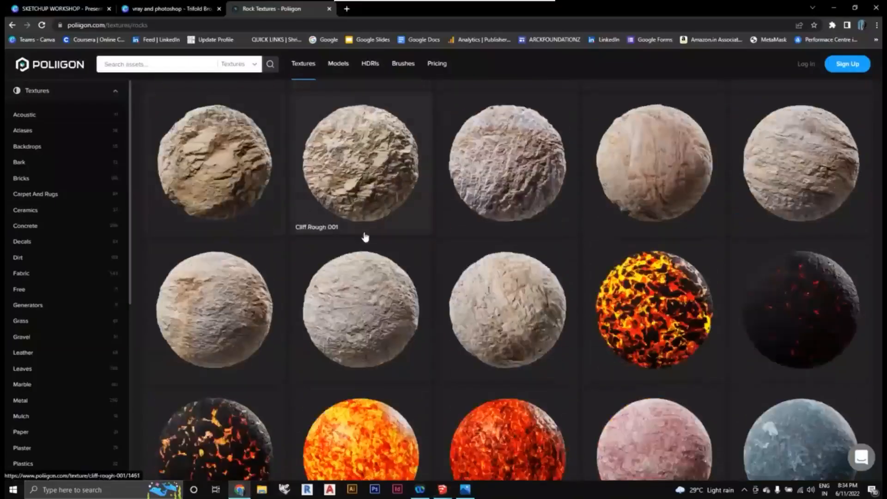
pyautogui.scroll(-5, 287, 249)
pyautogui.scroll(-3, 47, 352)
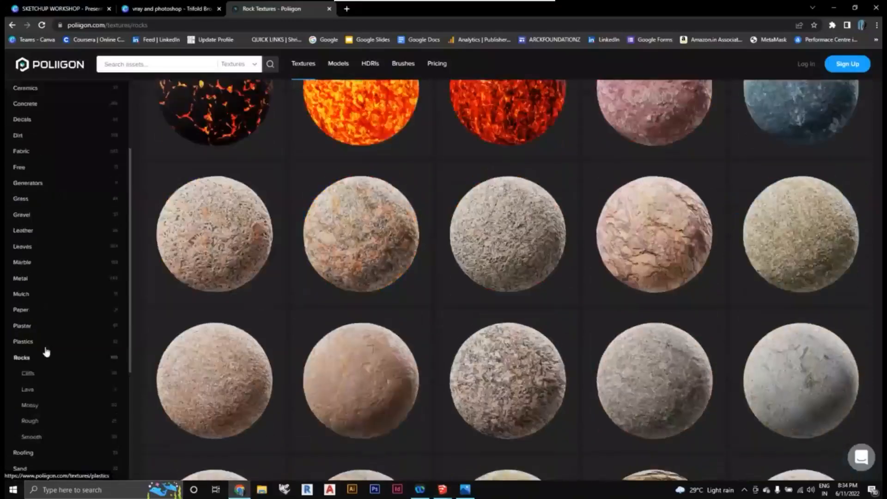
pyautogui.scroll(-4, 33, 335)
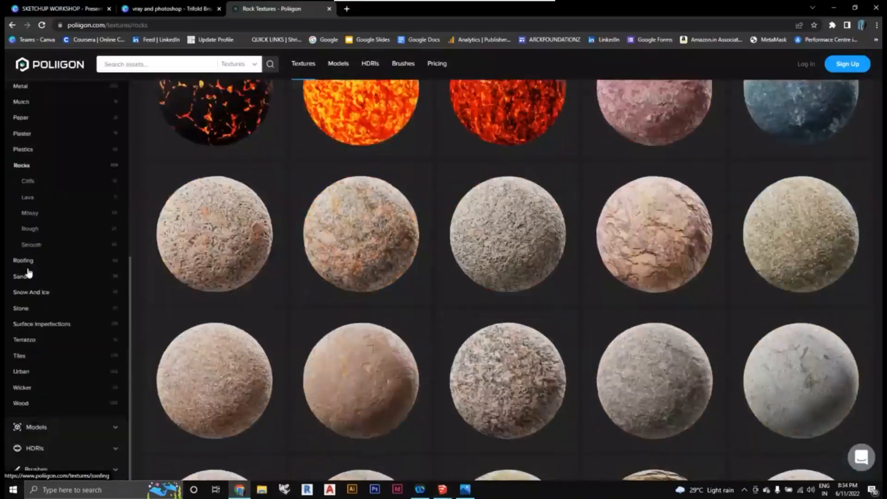
# Browse the Wall subcategory of Poliigon's Stone textures and return to the SketchUp model
pyautogui.click(24, 309)
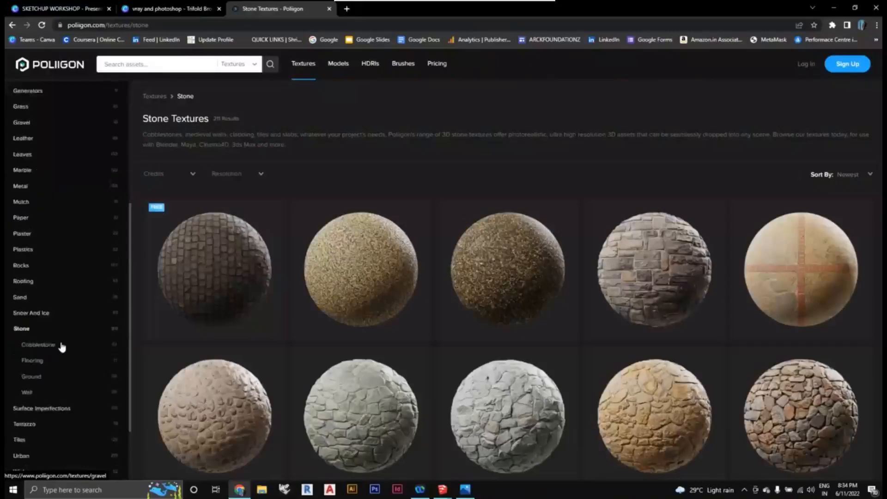
pyautogui.scroll(-2, 46, 351)
pyautogui.click(33, 309)
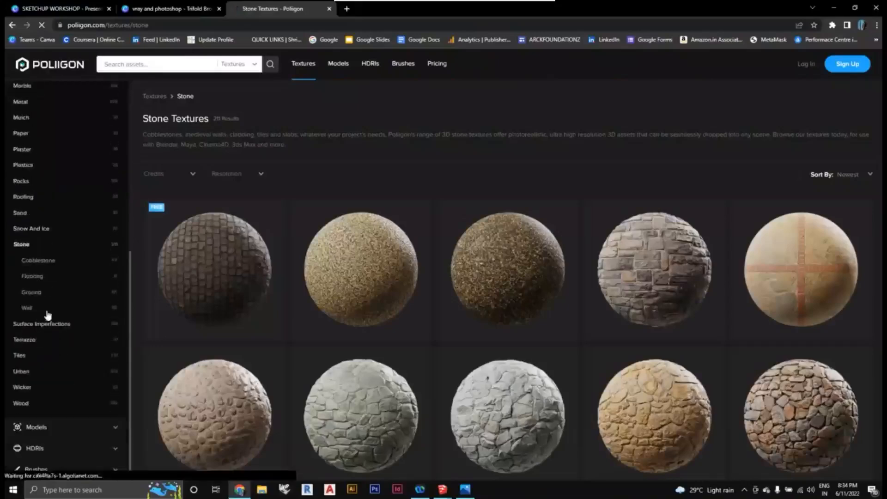
pyautogui.scroll(-5, 495, 298)
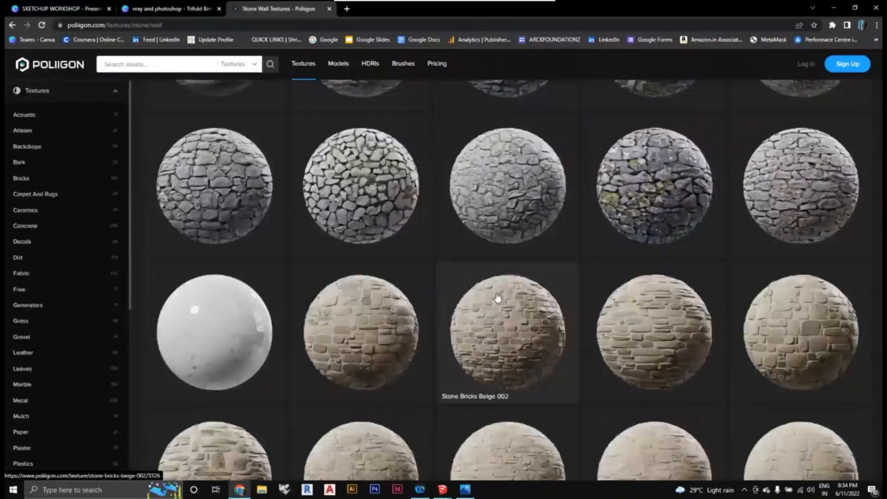
pyautogui.scroll(-7, 497, 298)
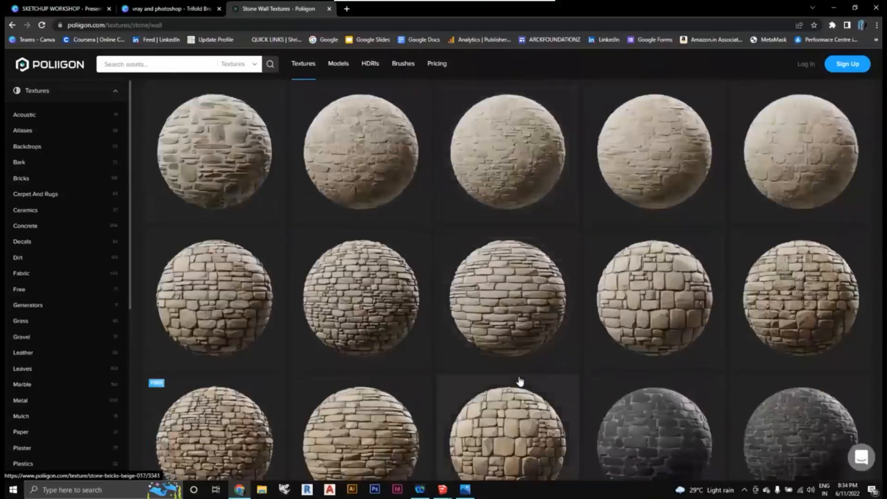
pyautogui.scroll(-5, 519, 381)
pyautogui.moveTo(442, 489)
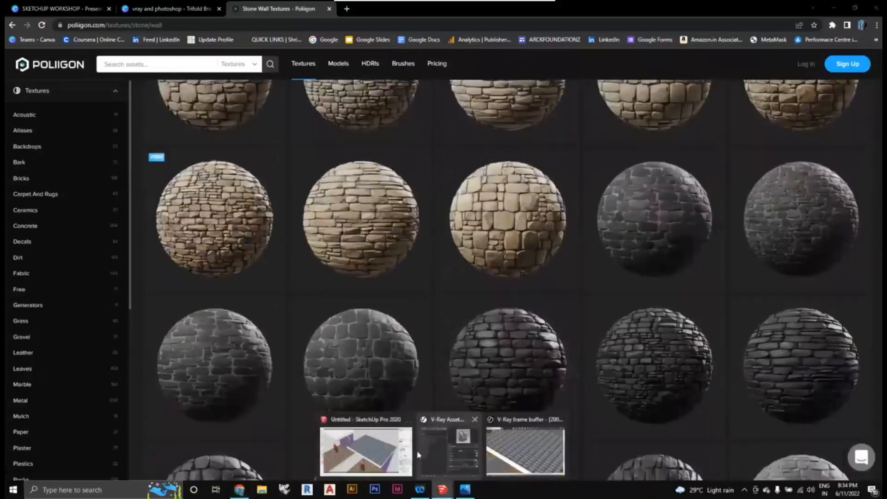
pyautogui.click(387, 444)
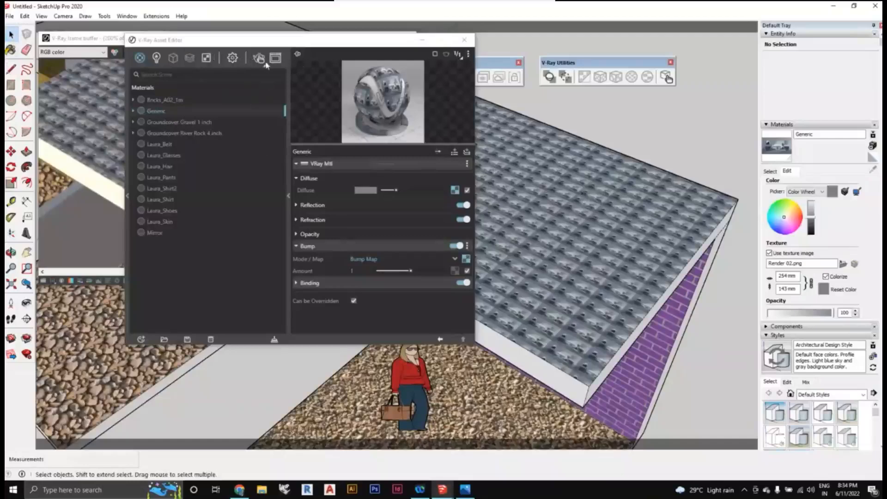
# Move the V-Ray Asset Editor window aside to uncover more of the frame buffer
pyautogui.moveTo(408, 51); pyautogui.dragTo(507, 106)
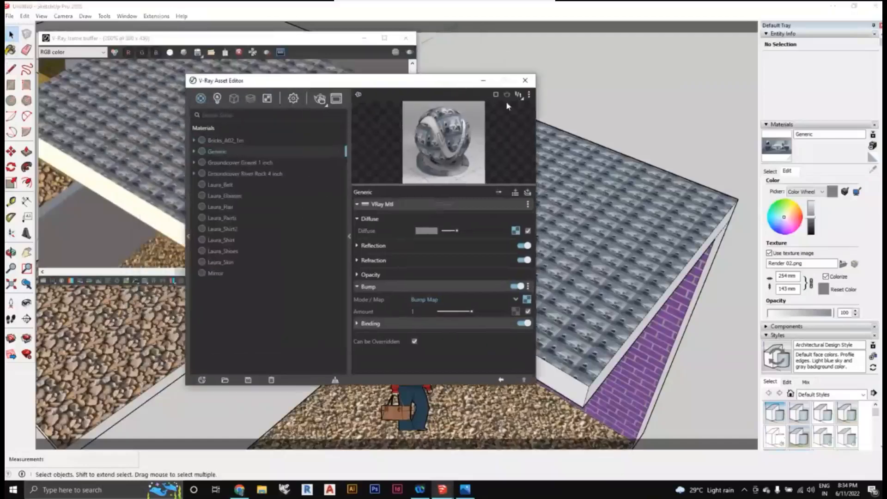
pyautogui.click(638, 143)
pyautogui.click(504, 14)
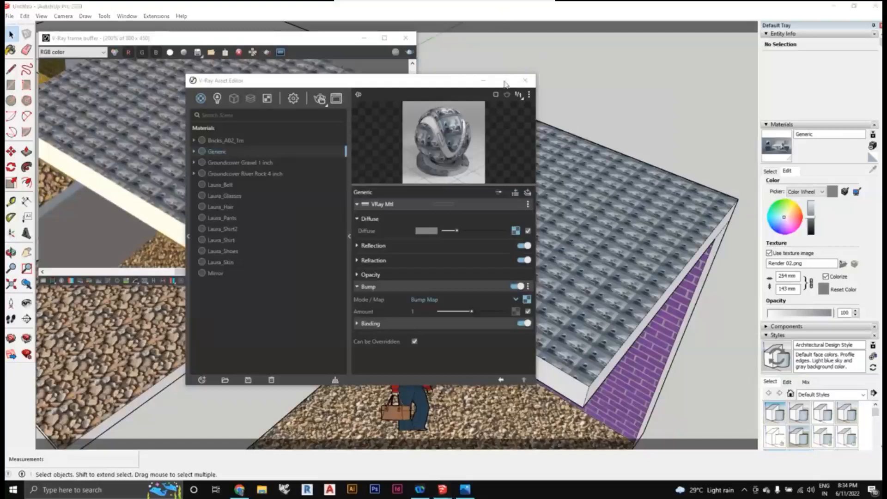